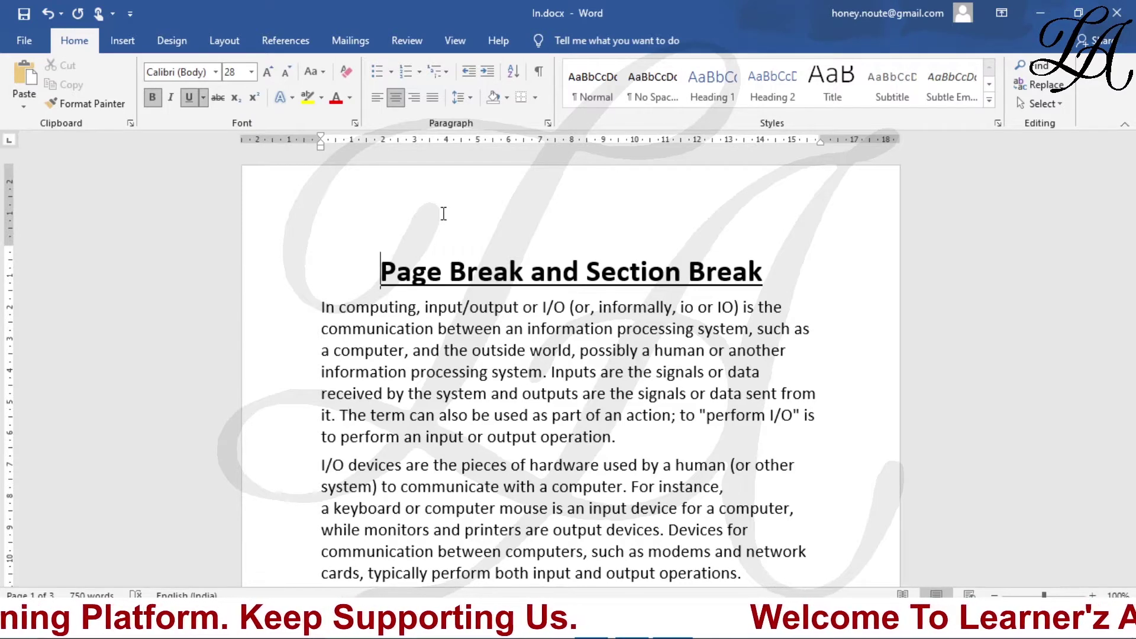
# Review the available page break and section break types without inserting one.
pyautogui.click(229, 43)
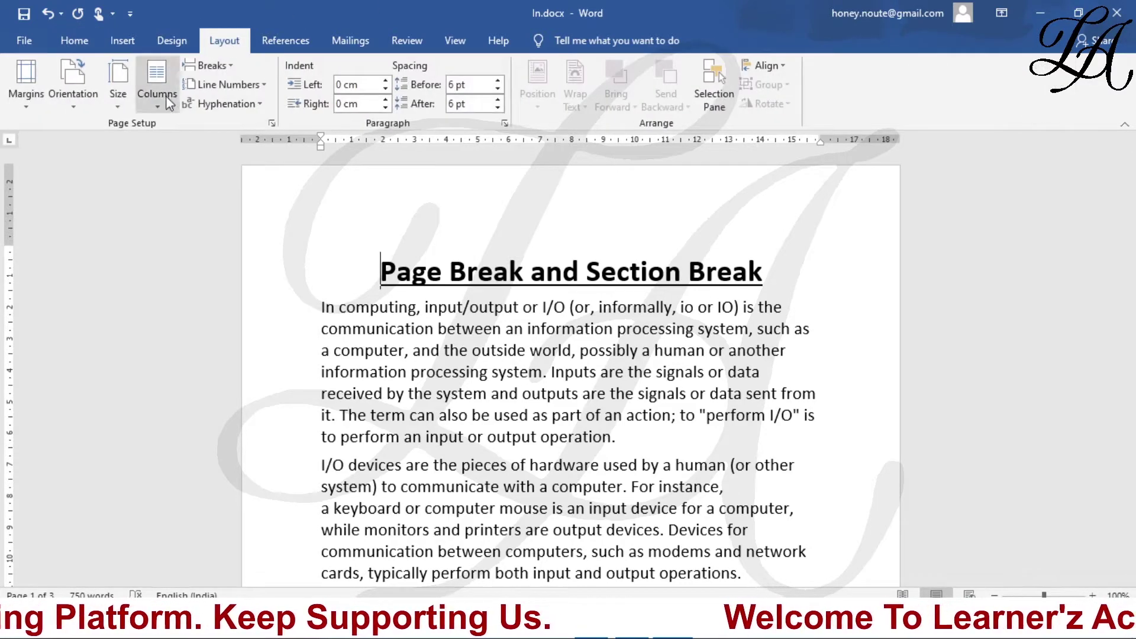
pyautogui.click(215, 65)
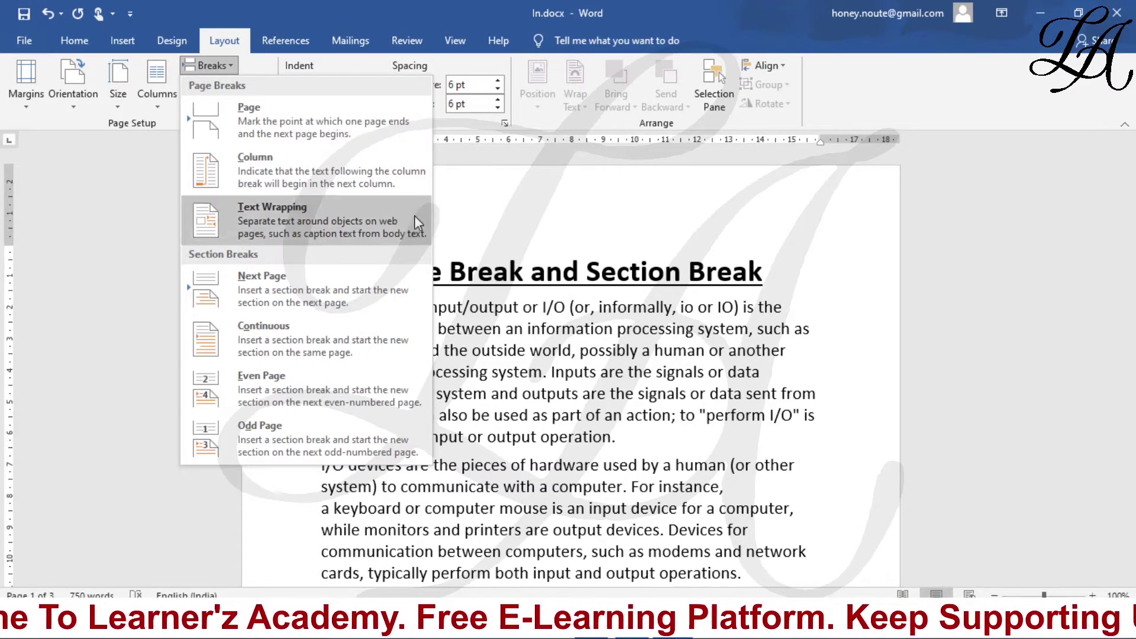
pyautogui.click(488, 250)
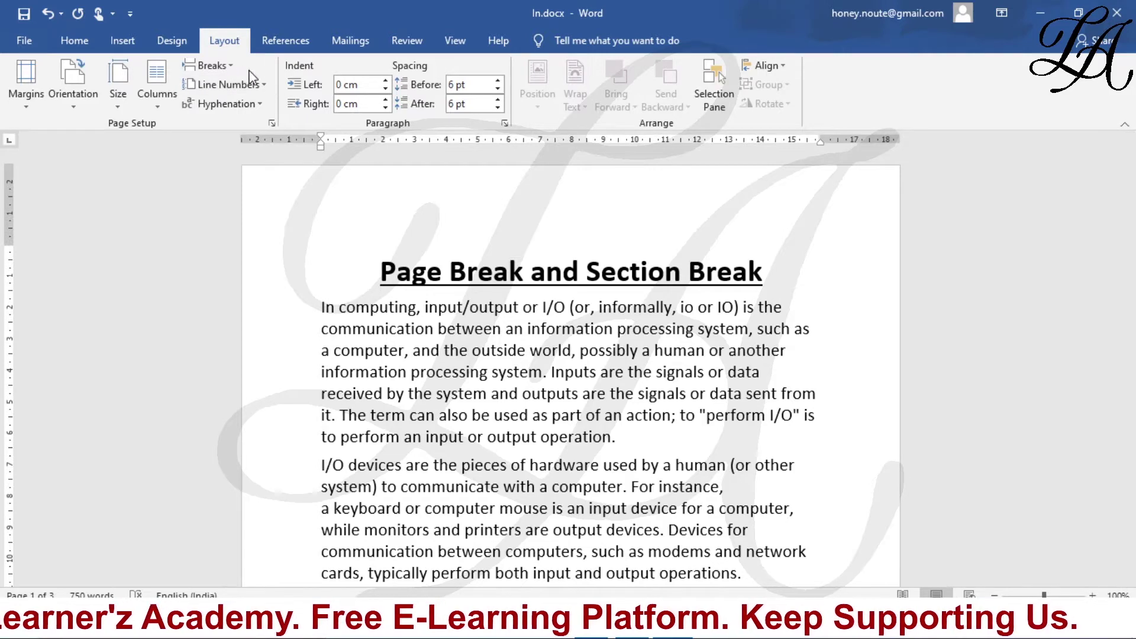
# Try a page break in front of the "Page Break and Section Break" title and undo it.
pyautogui.click(210, 65)
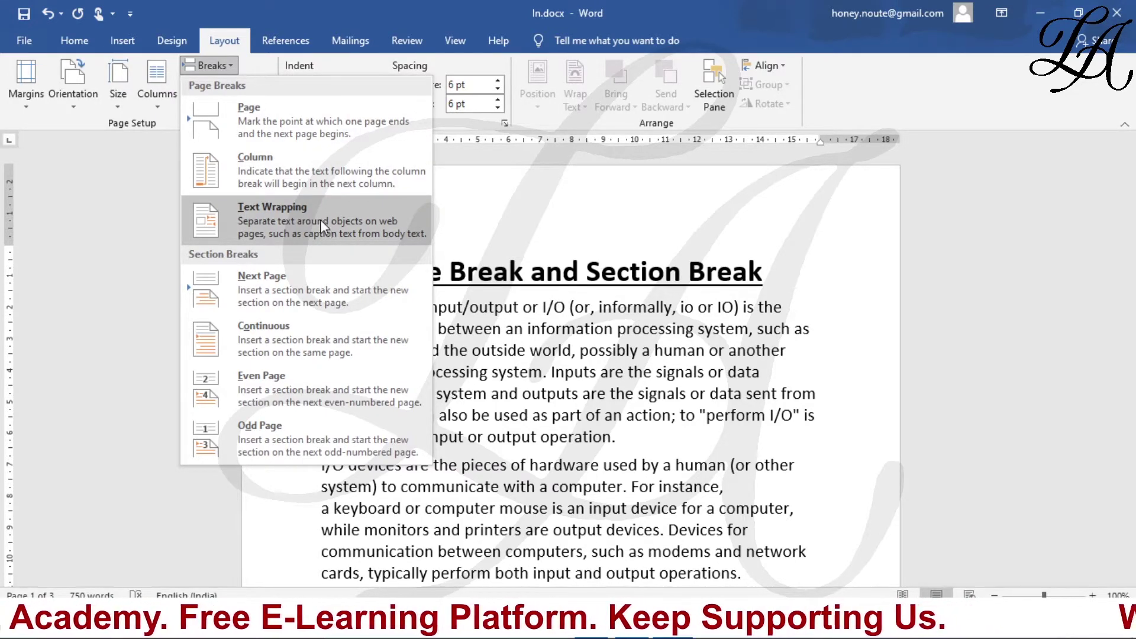
pyautogui.click(396, 134)
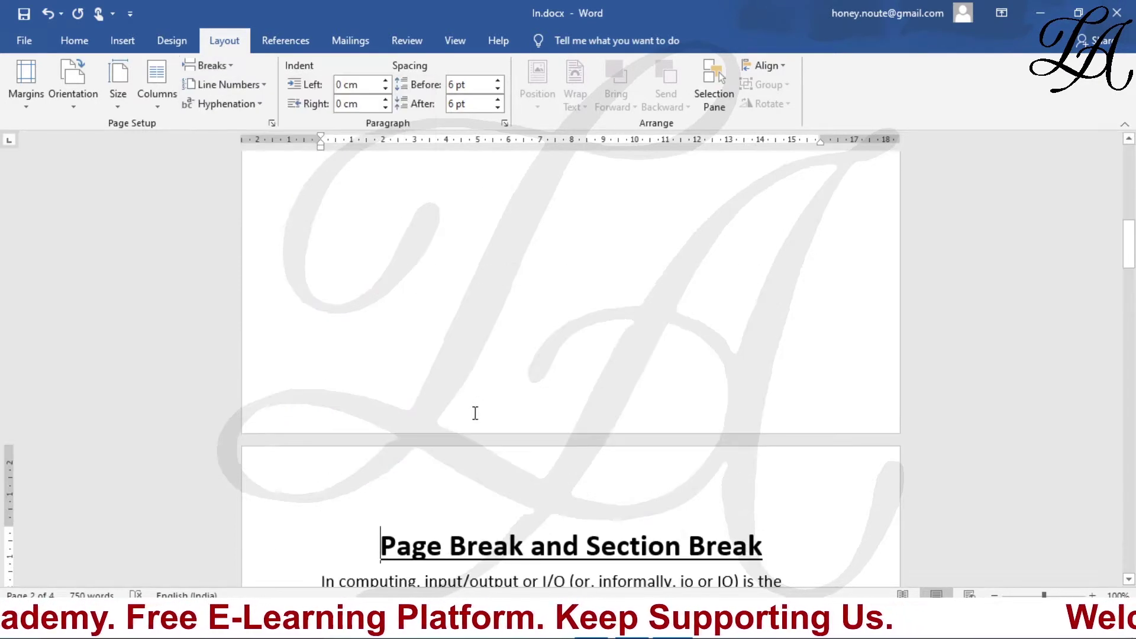
pyautogui.hotkey('ctrl', 'z')
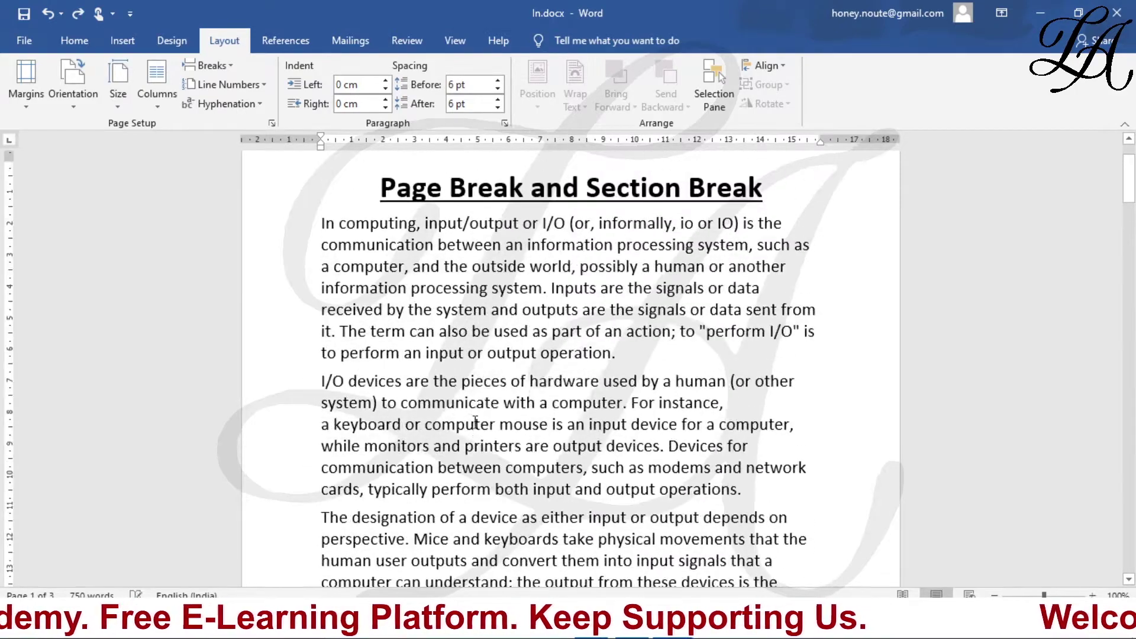
pyautogui.scroll(-2, 473, 402)
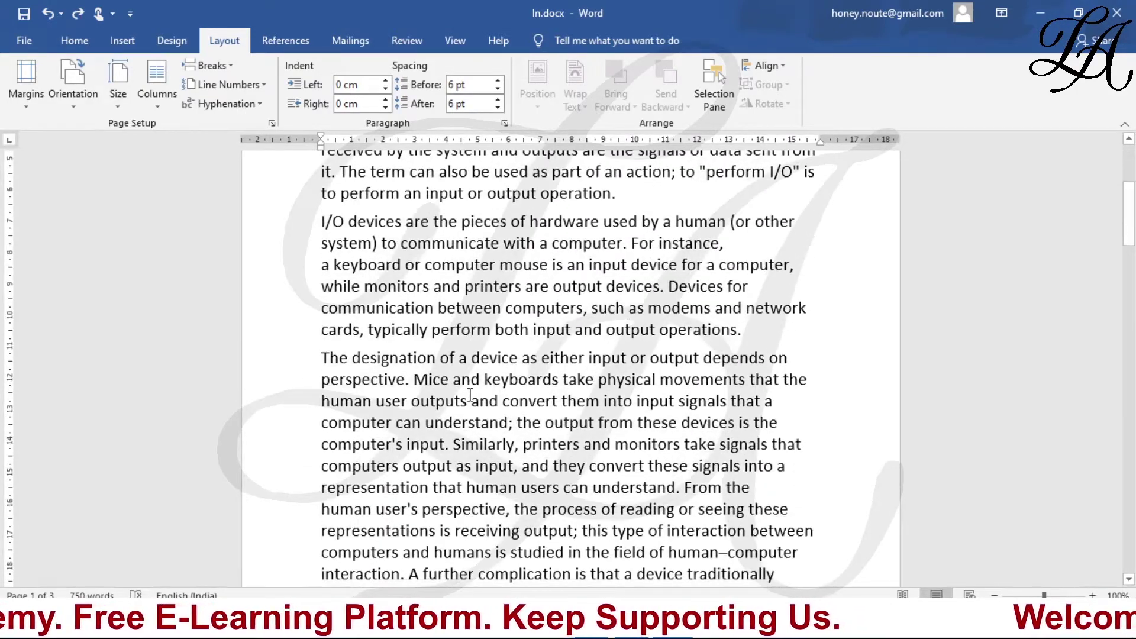
pyautogui.scroll(5, 473, 402)
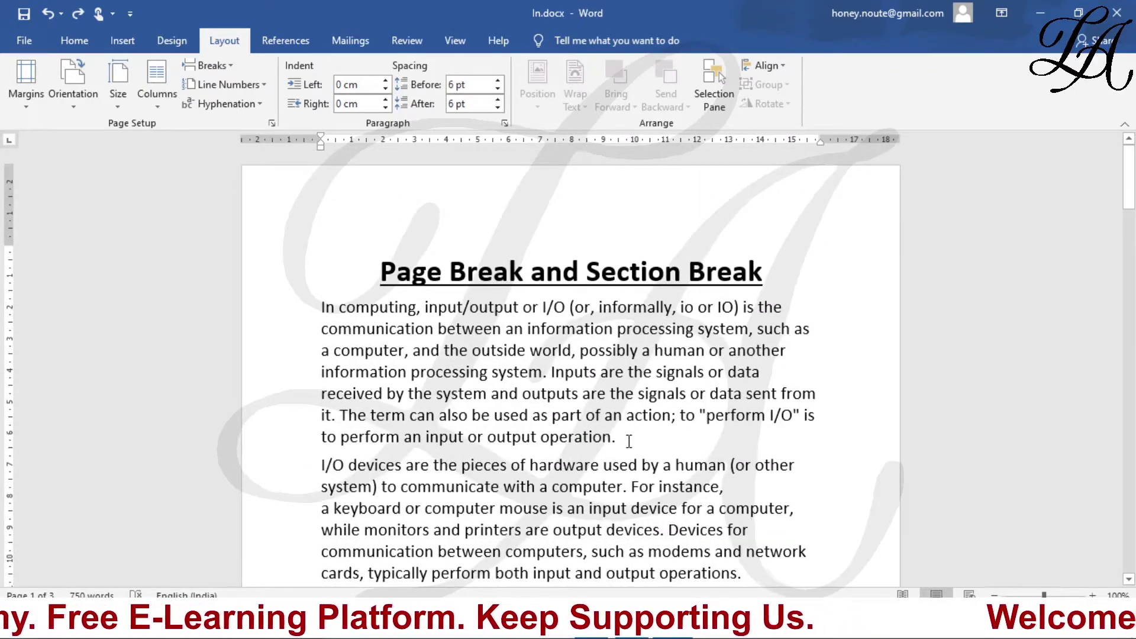
# Insert a page break at the end of the first paragraph, after "to perform an input or output operation.".
pyautogui.click(625, 438)
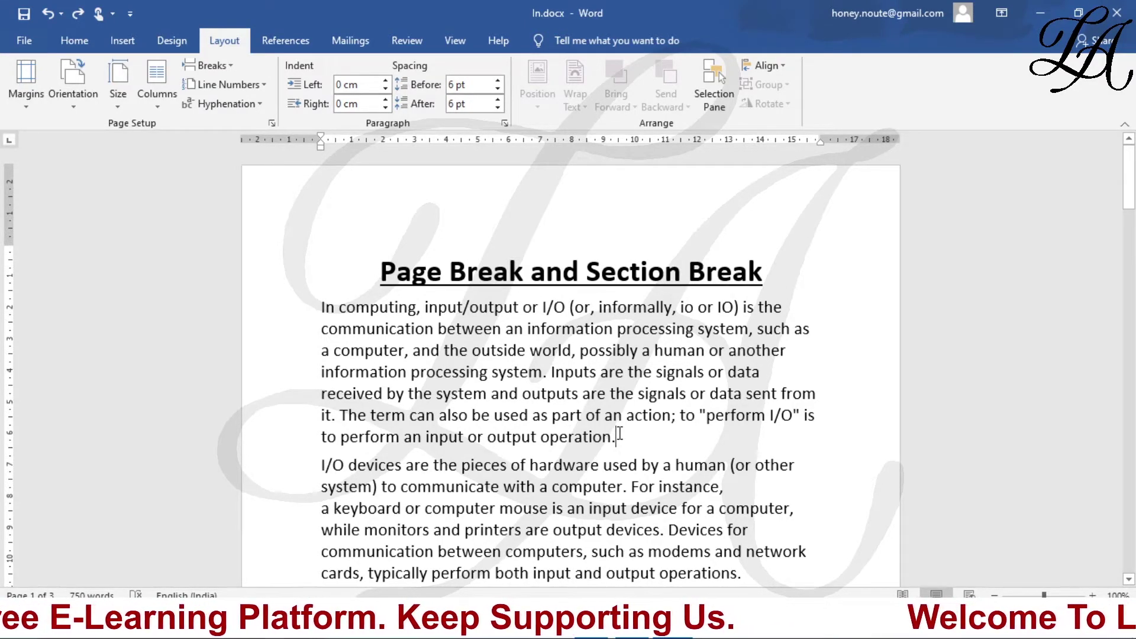
pyautogui.click(218, 67)
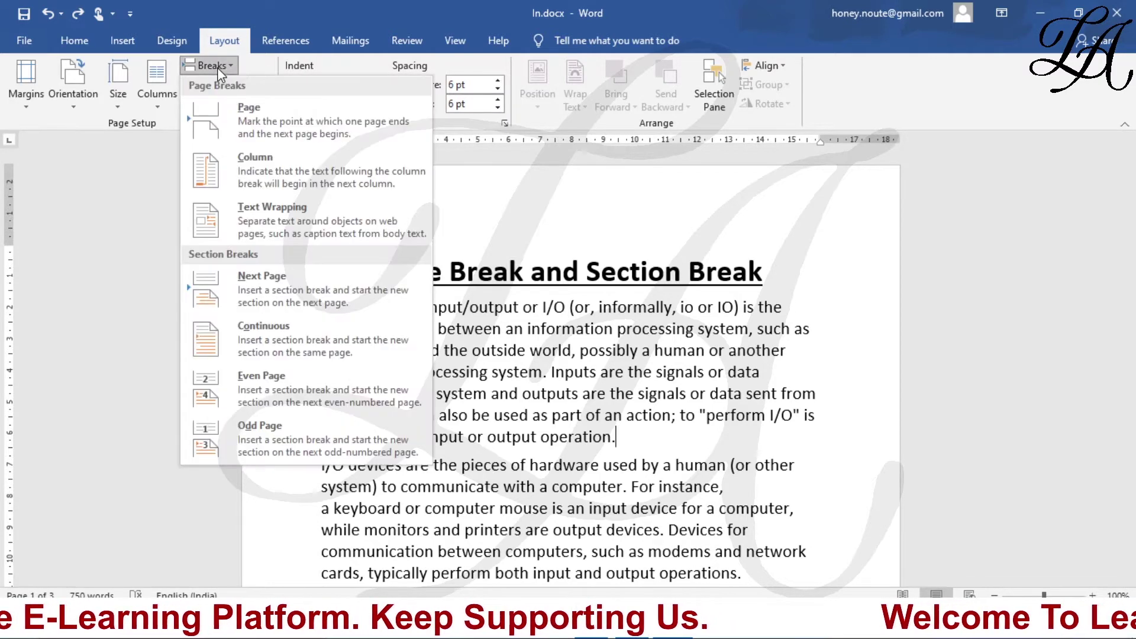
pyautogui.click(271, 116)
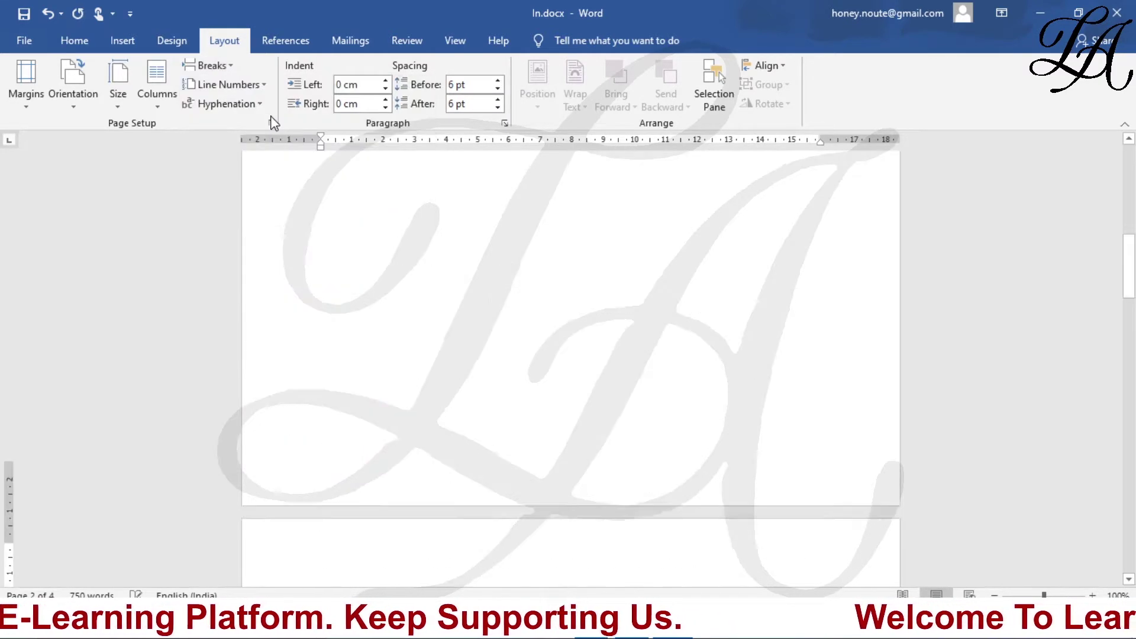
# Examine how the text is divided between the first and second pages around the page break.
pyautogui.scroll(2, 439, 385)
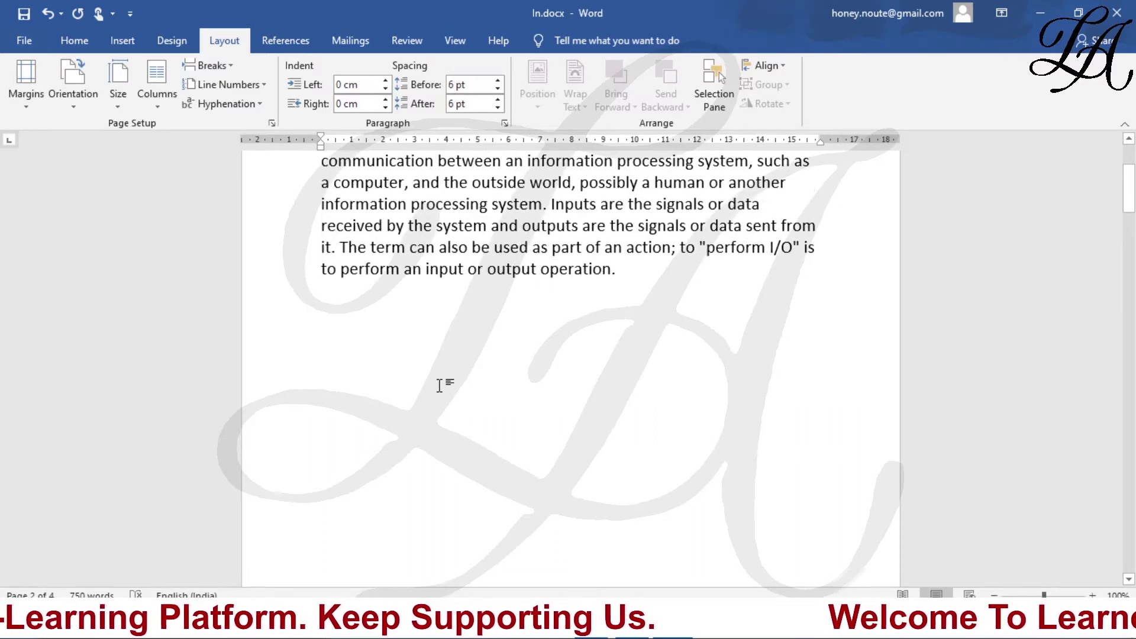
pyautogui.scroll(1, 497, 321)
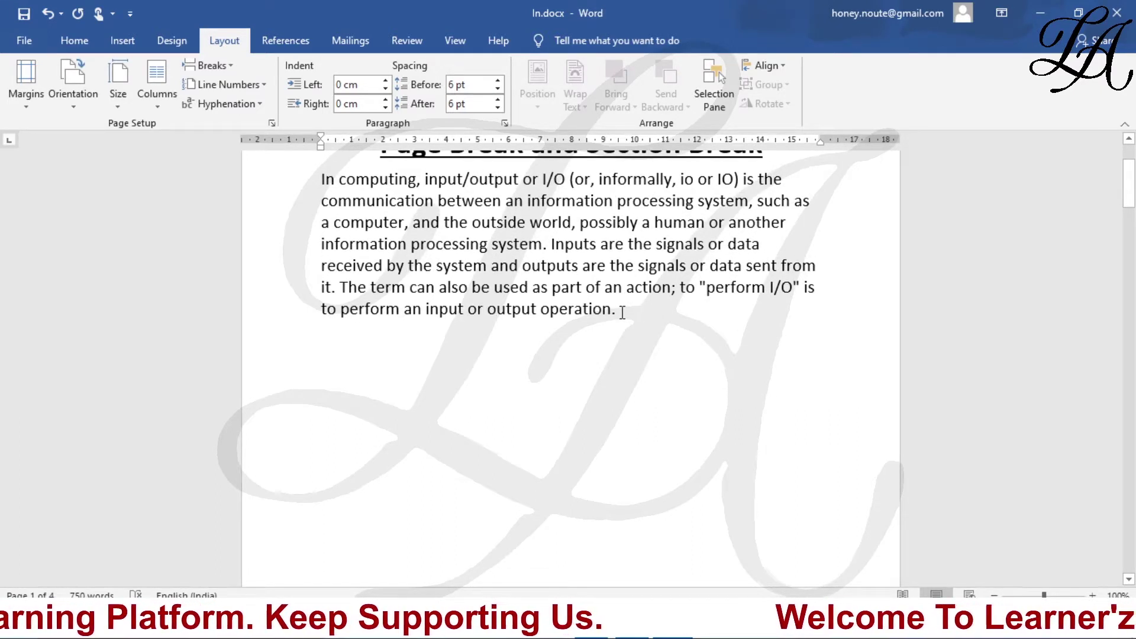
pyautogui.scroll(-5, 623, 312)
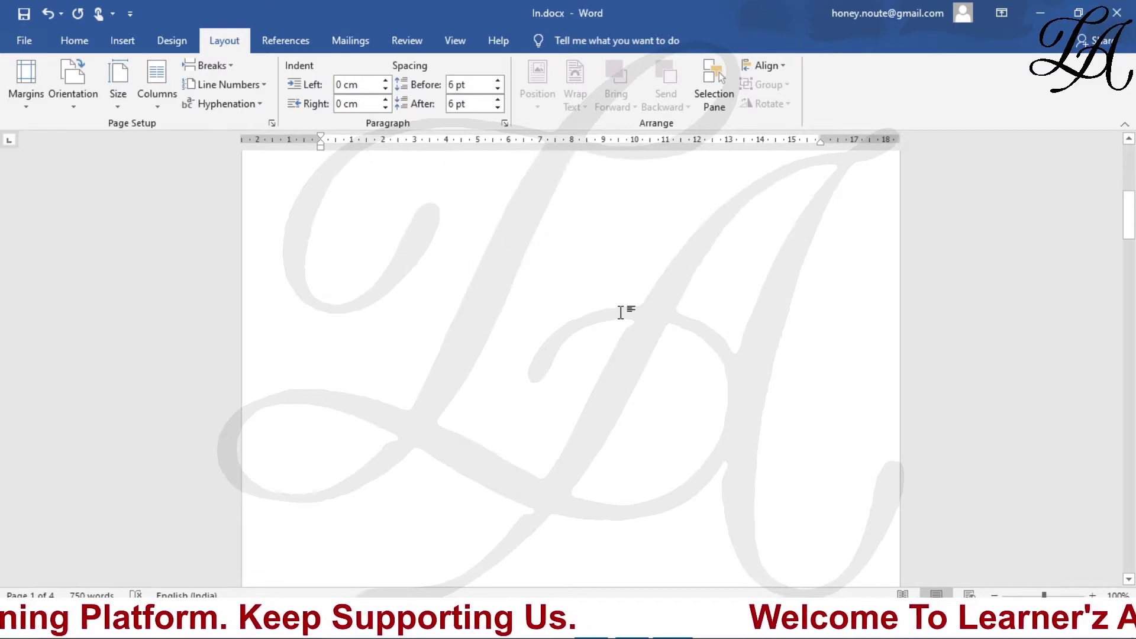
pyautogui.scroll(-4, 619, 311)
pyautogui.click(499, 403)
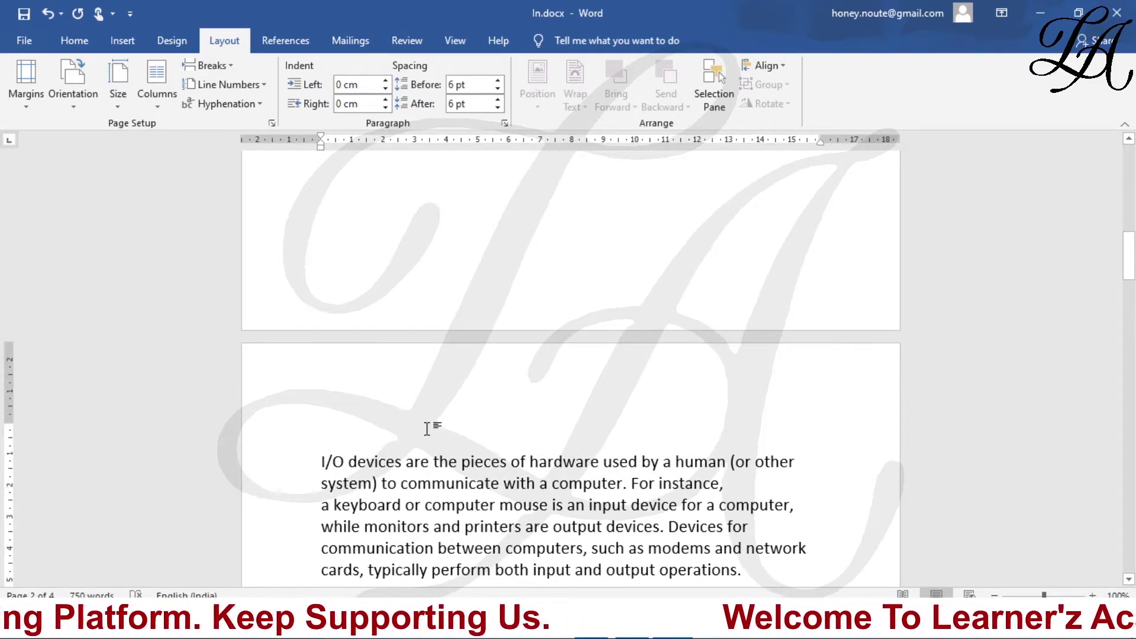
pyautogui.scroll(-2, 434, 426)
pyautogui.scroll(-4, 426, 431)
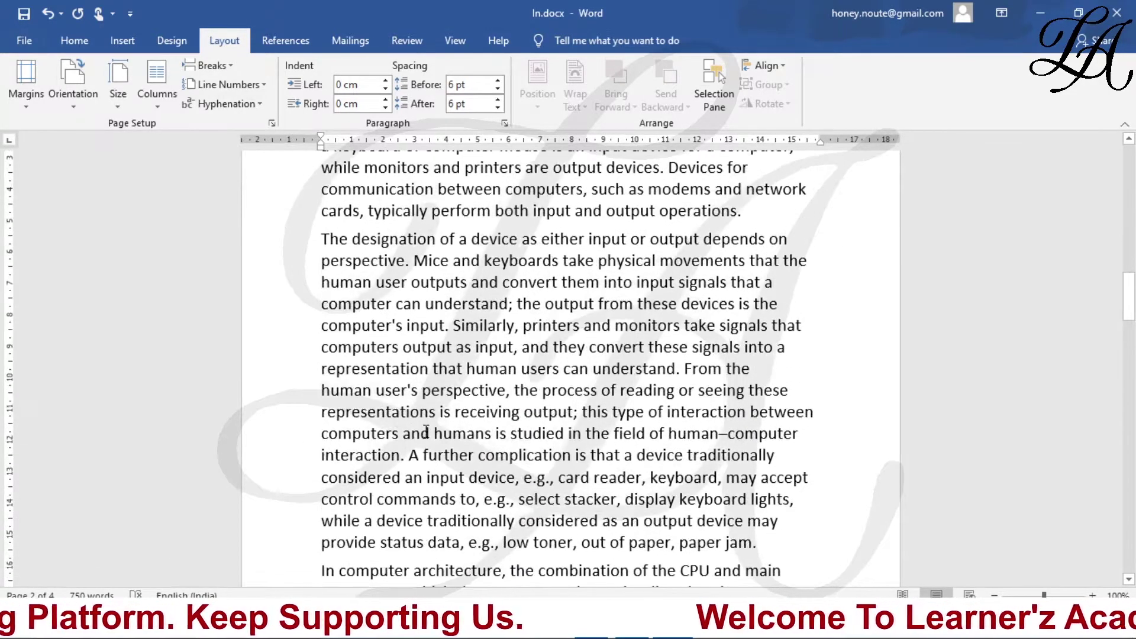
pyautogui.scroll(15, 425, 432)
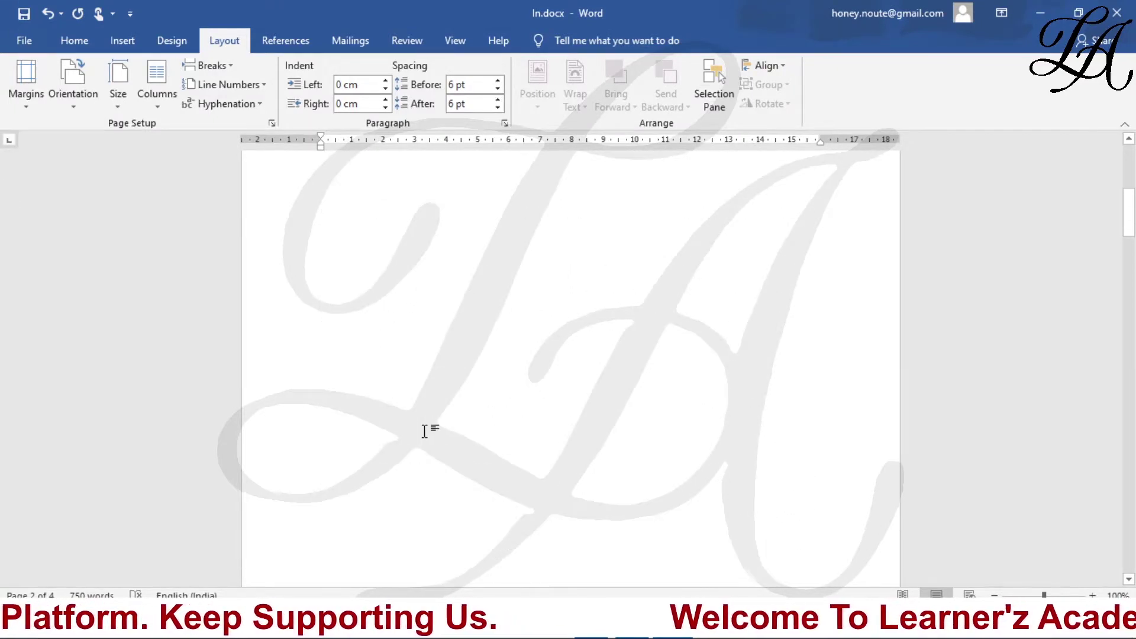
pyautogui.scroll(1, 426, 432)
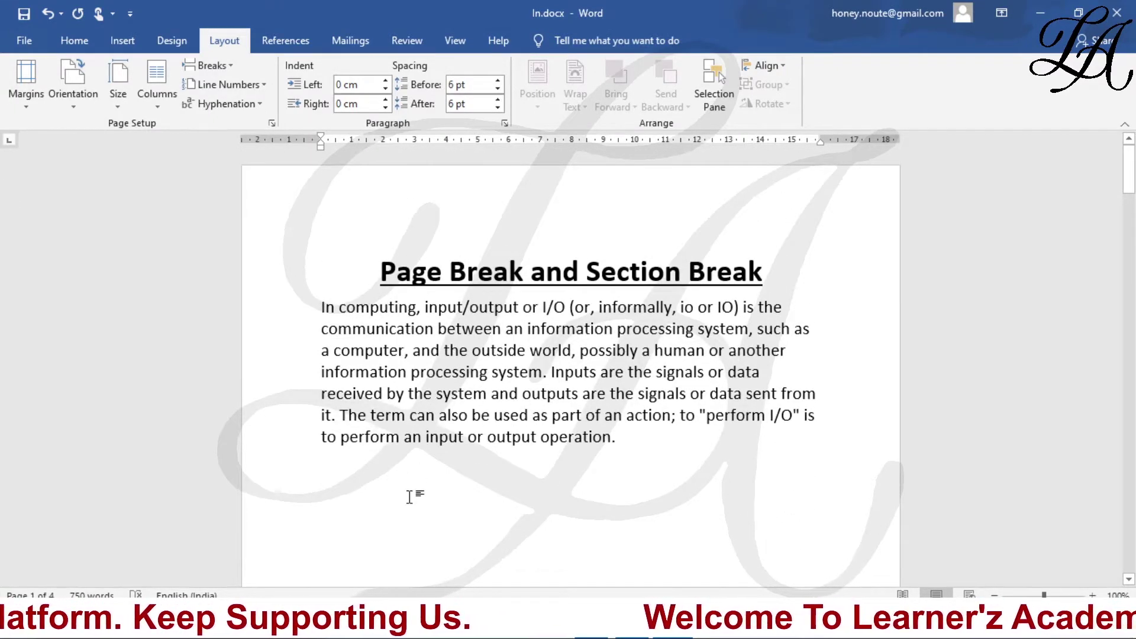
# Undo the page break after the first paragraph.
pyautogui.click(213, 65)
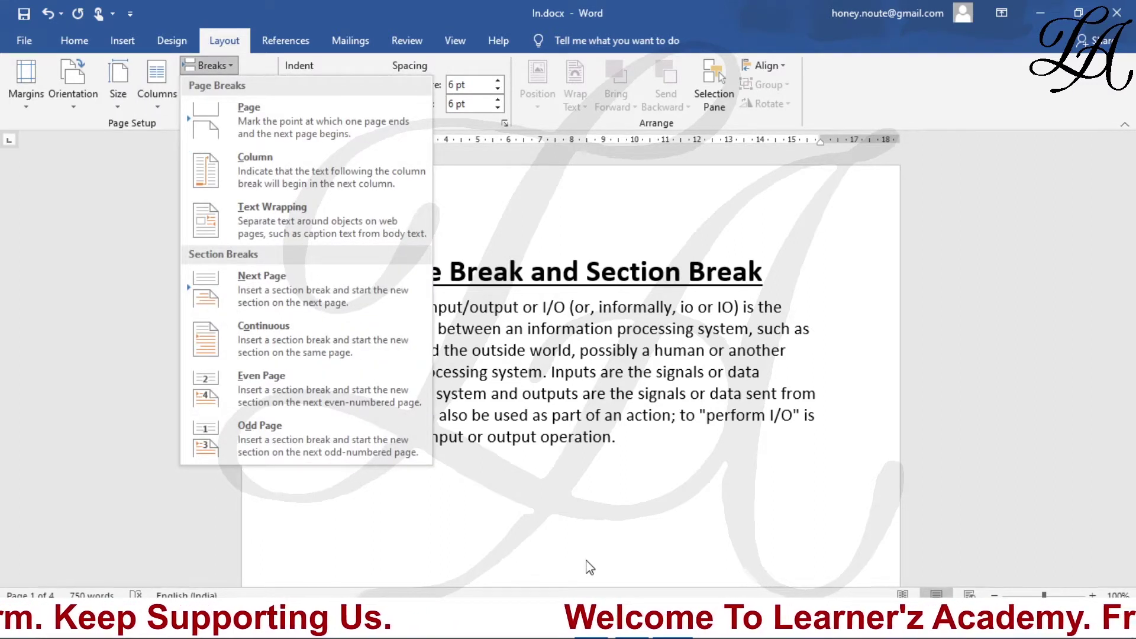
pyautogui.click(183, 510)
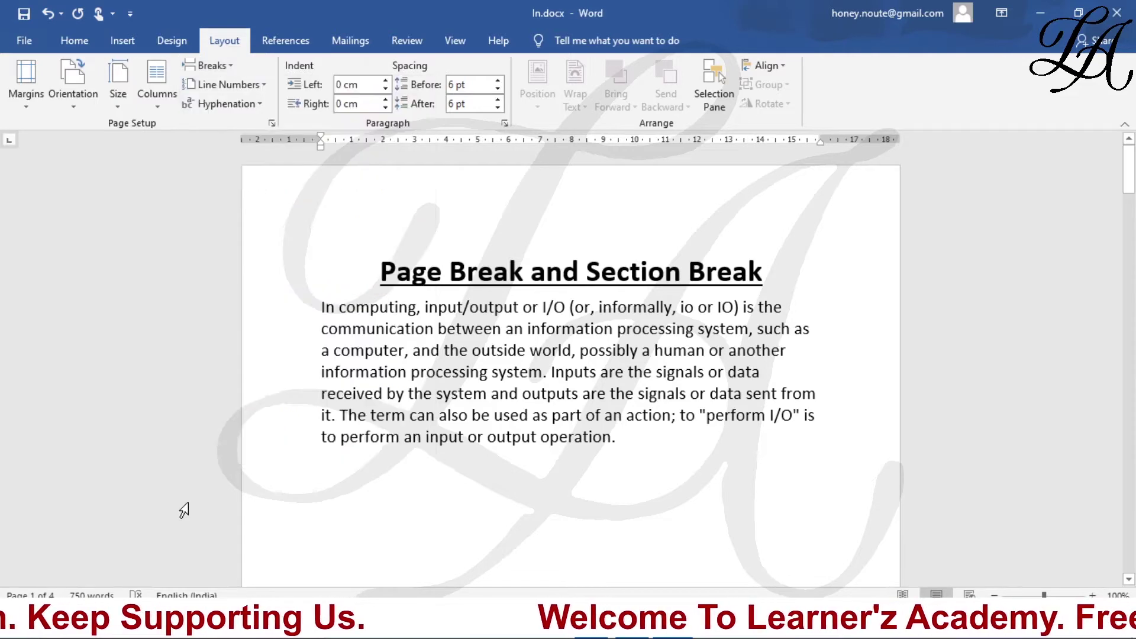
pyautogui.hotkey('ctrl', 'z')
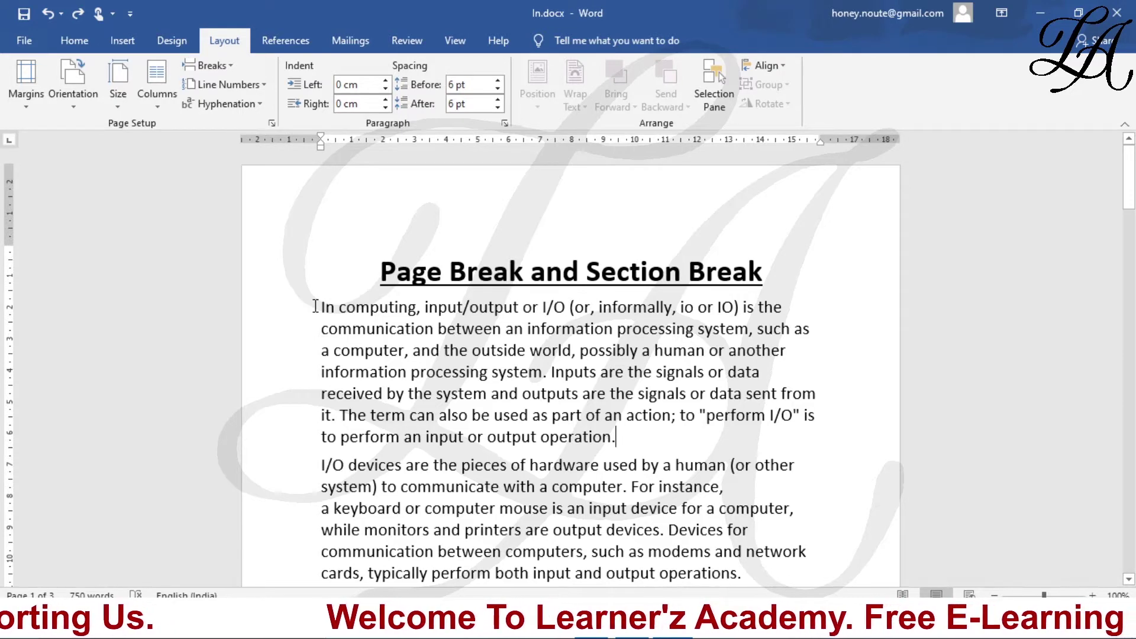
# Format the body text from "In computing" through "card reader, keyboard," in two columns.
pyautogui.moveTo(315, 306); pyautogui.dragTo(725, 566)
pyautogui.click(157, 83)
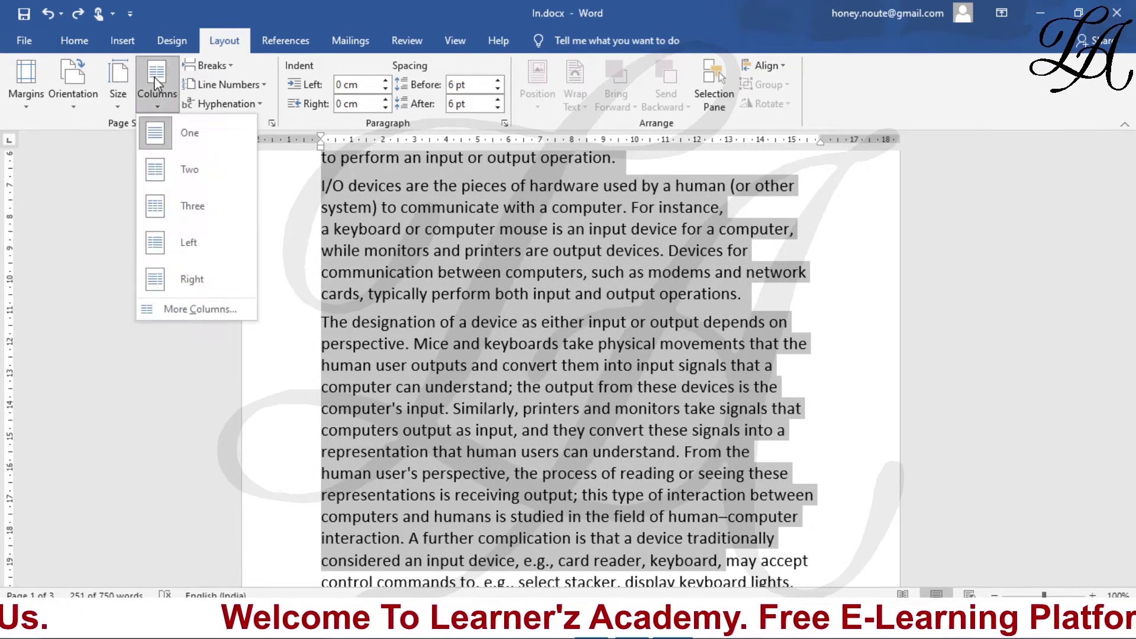
pyautogui.click(188, 173)
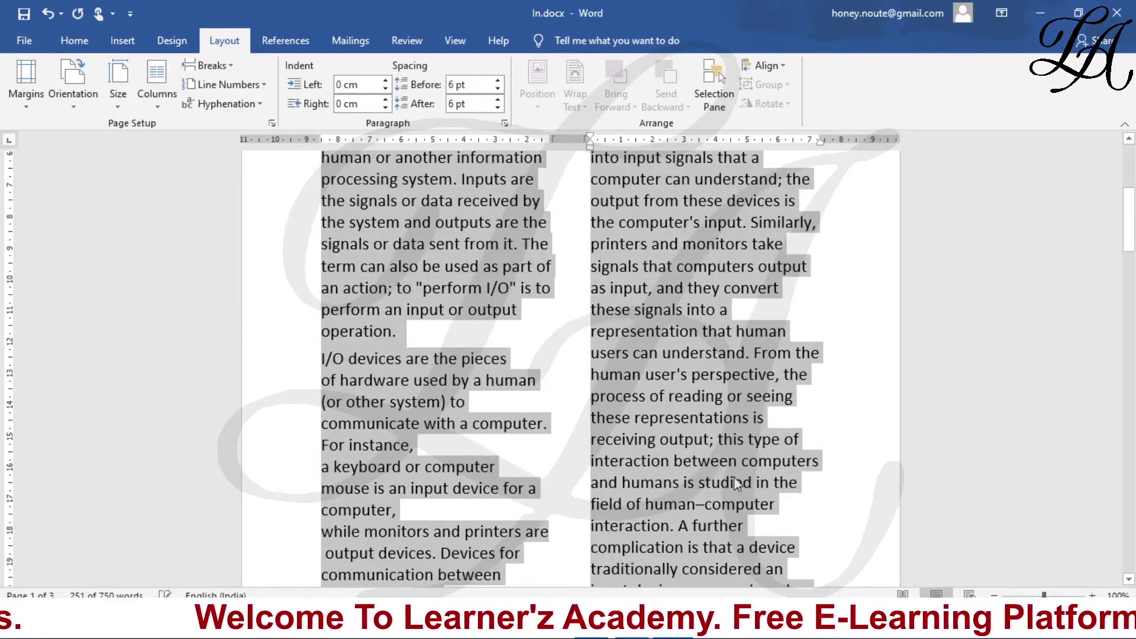
pyautogui.scroll(3, 715, 463)
pyautogui.scroll(2, 715, 464)
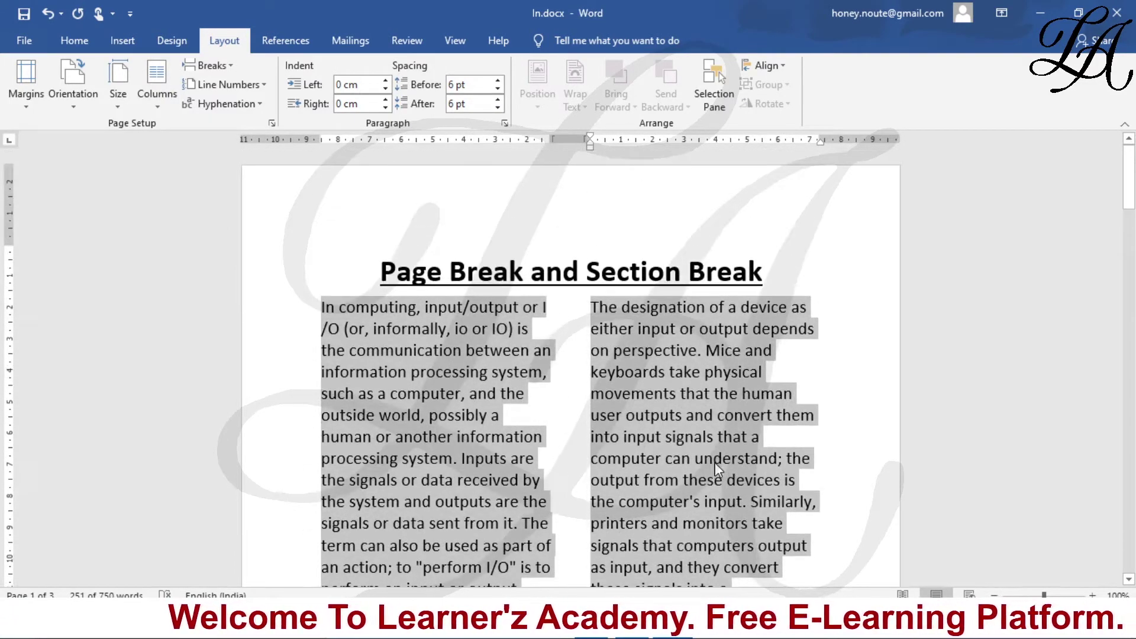
pyautogui.click(565, 402)
pyautogui.scroll(-10, 566, 408)
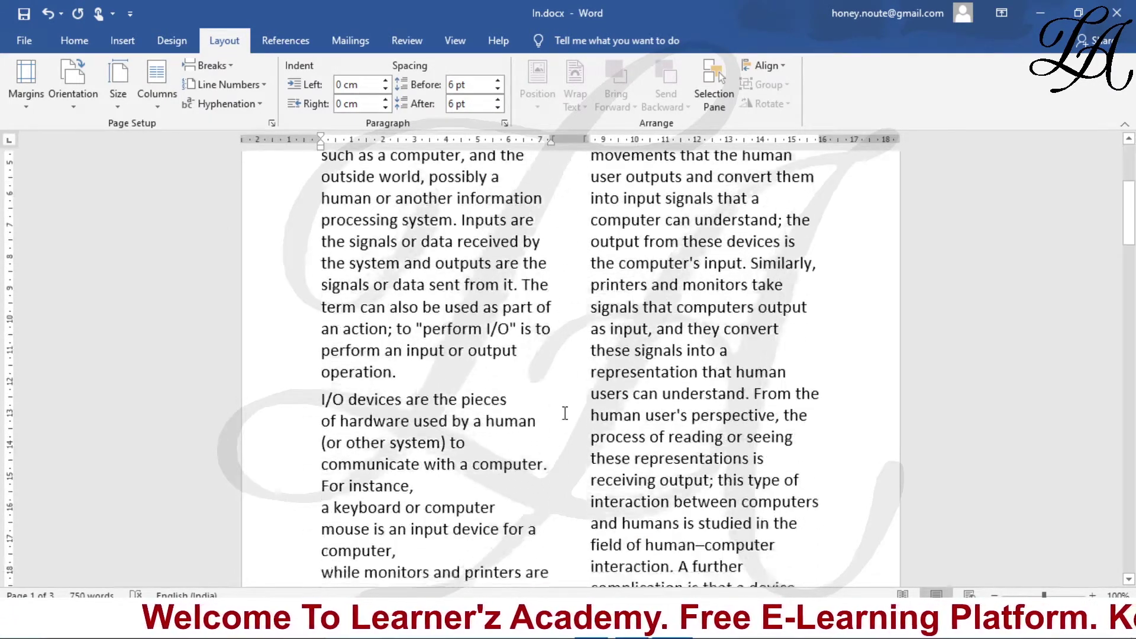
# Insert a column break directly before "For instance," in the second paragraph and highlight that phrase in the second column.
pyautogui.scroll(7, 562, 411)
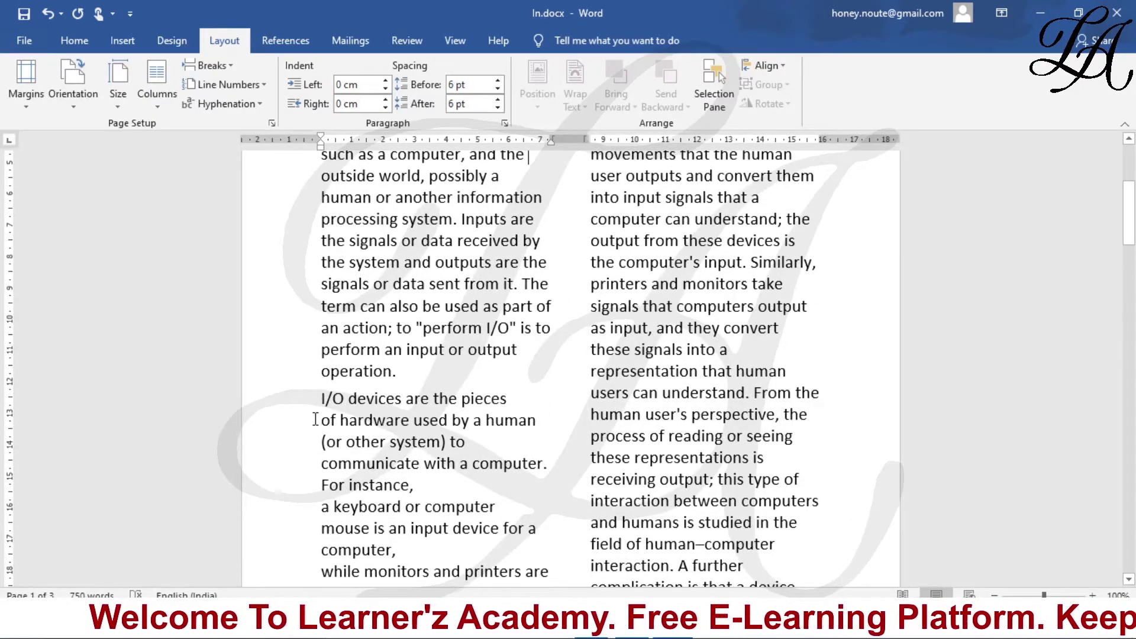
pyautogui.scroll(-2, 475, 425)
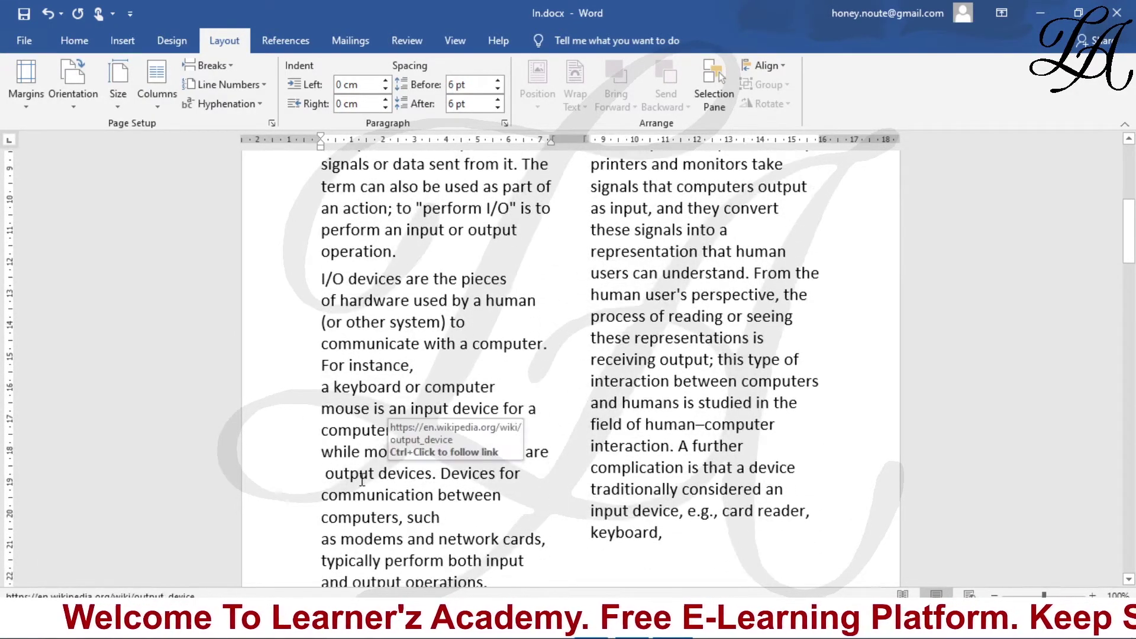
pyautogui.moveTo(320, 365); pyautogui.dragTo(417, 367)
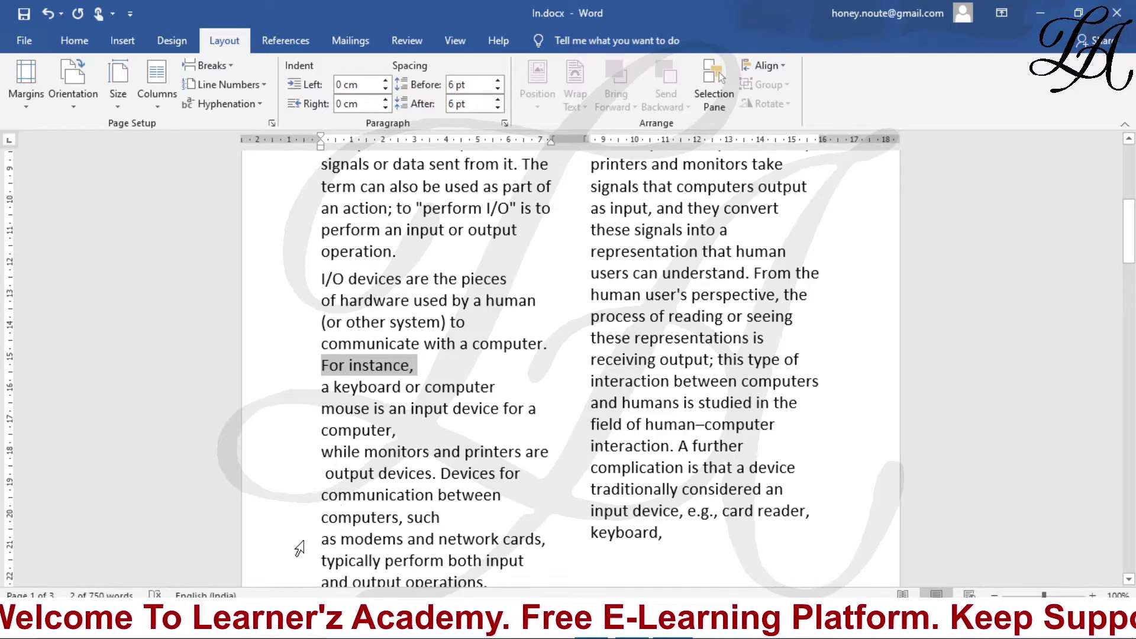
pyautogui.click(322, 364)
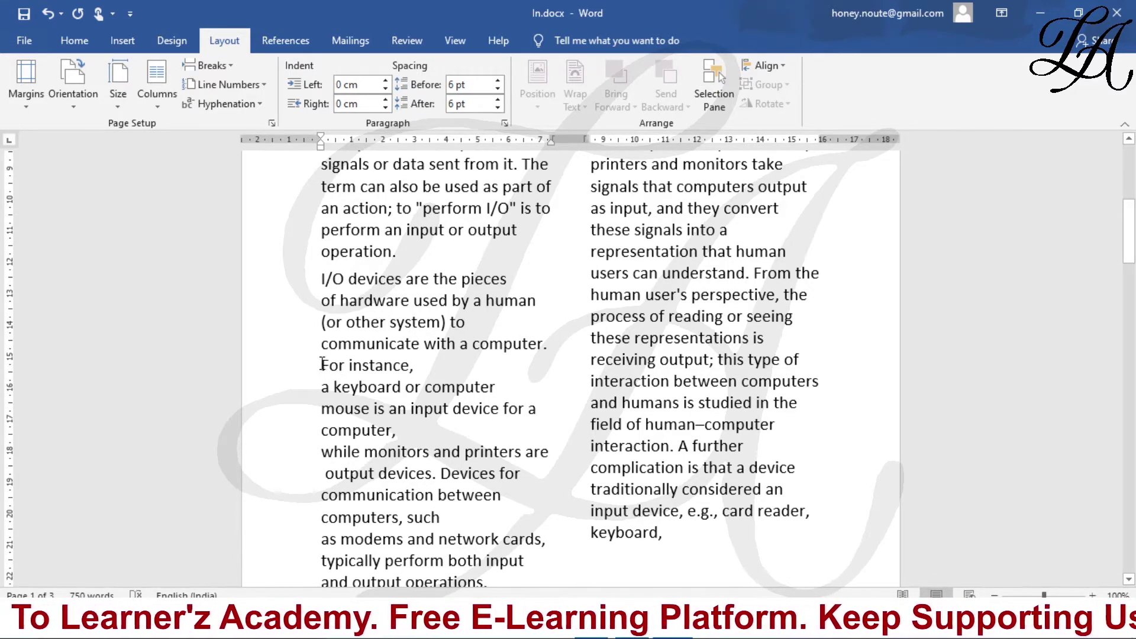
pyautogui.moveTo(421, 365); pyautogui.dragTo(320, 365)
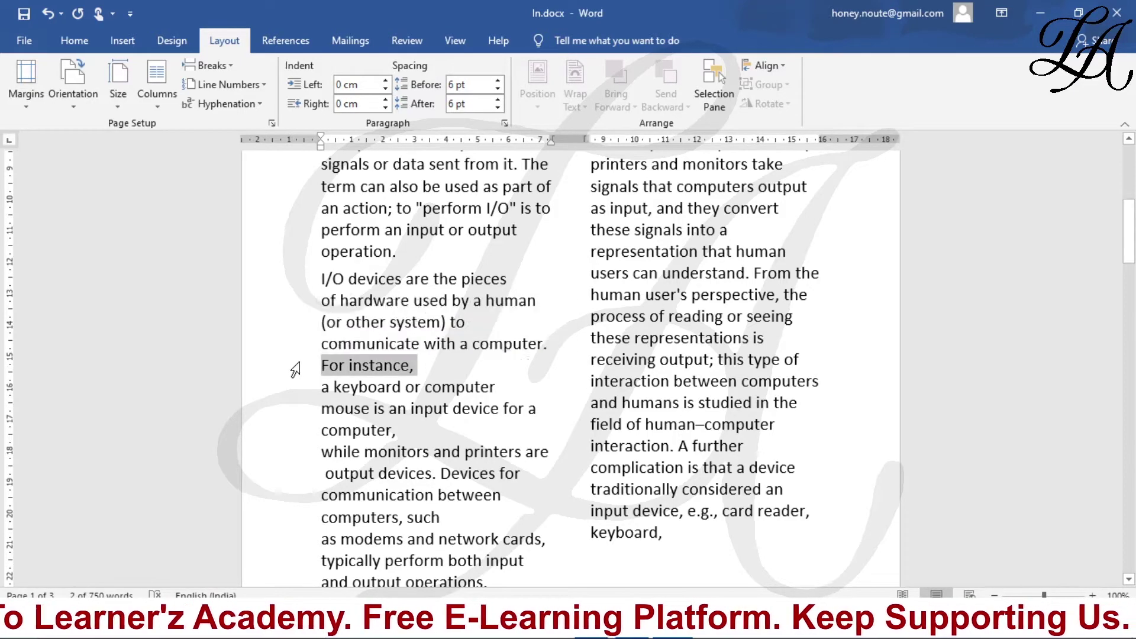
pyautogui.click(321, 365)
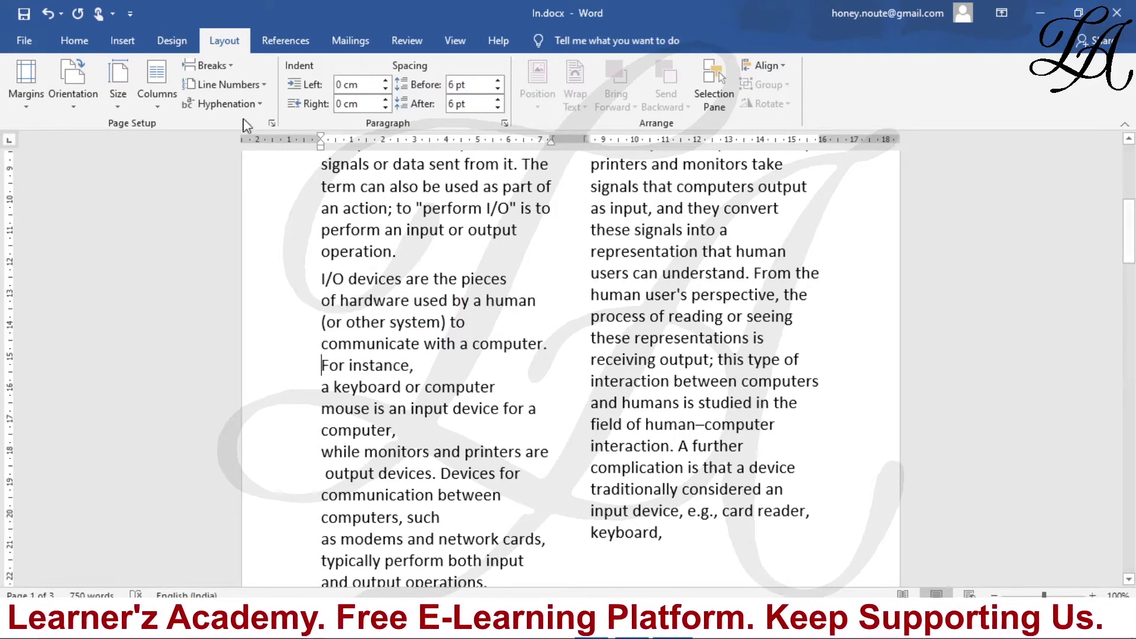
pyautogui.click(208, 65)
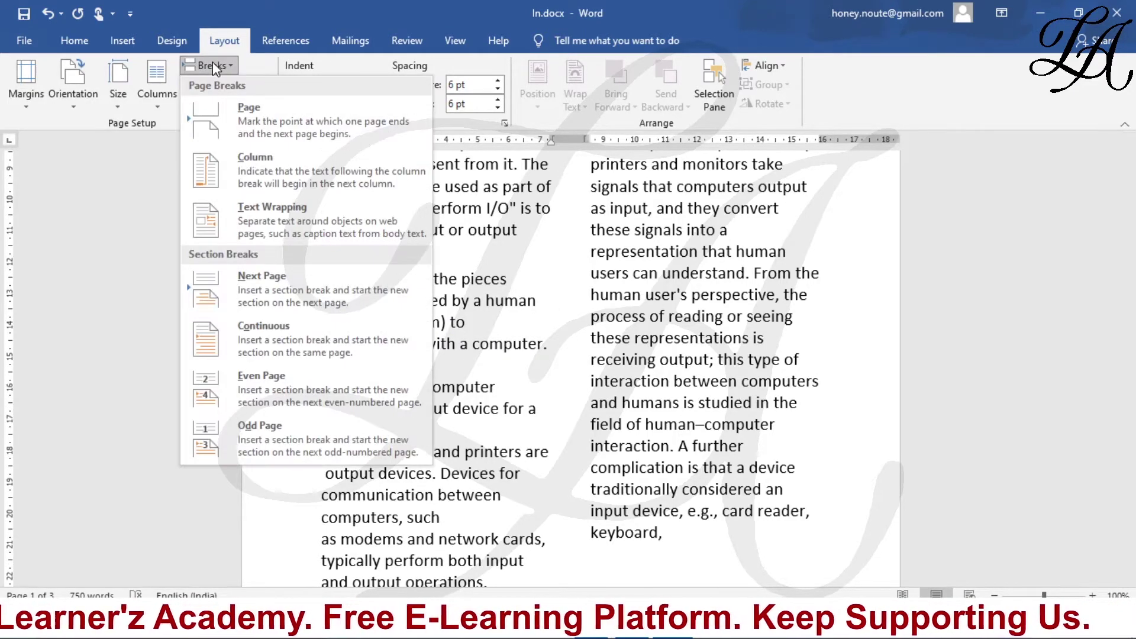
pyautogui.click(254, 157)
pyautogui.scroll(2, 500, 349)
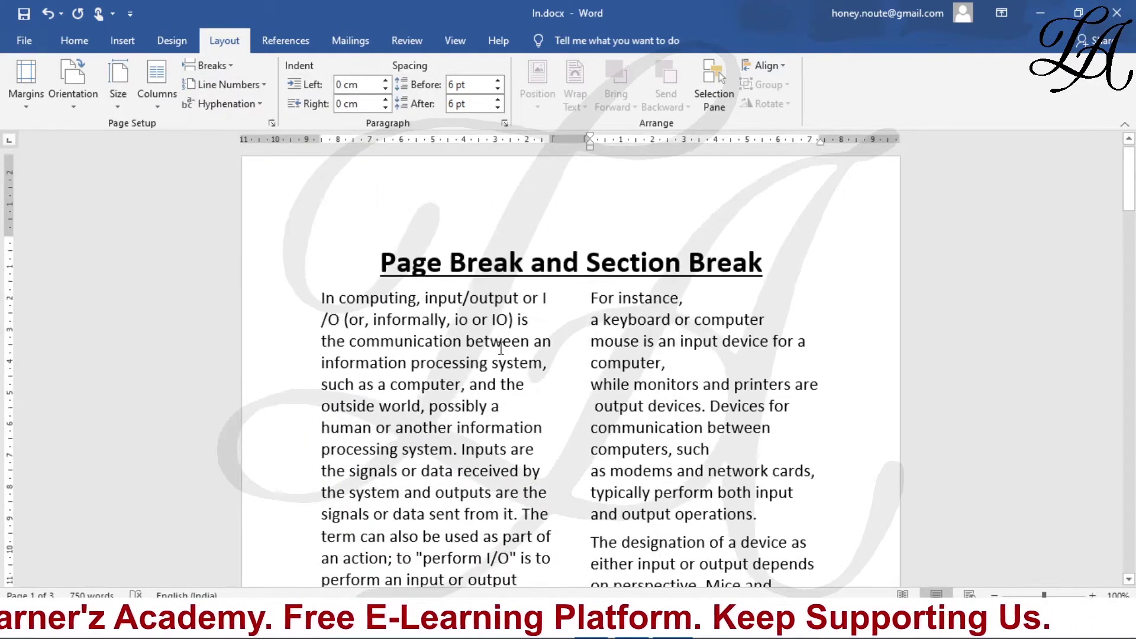
pyautogui.moveTo(590, 298); pyautogui.dragTo(685, 299)
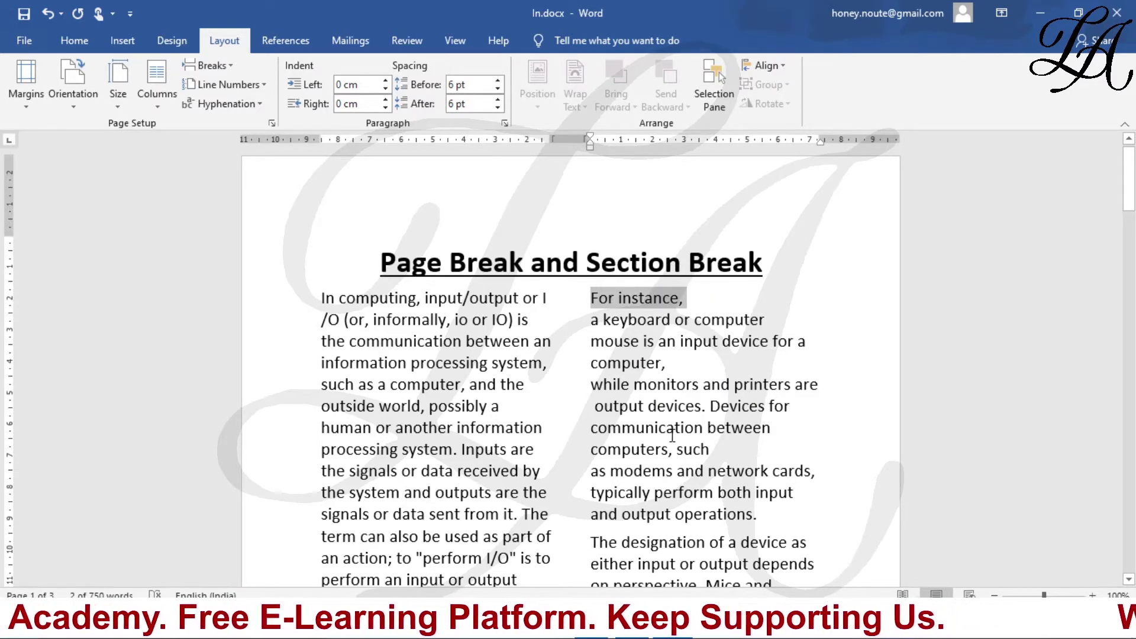
# Undo the column break before "For instance," and the two-column formatting of the body text.
pyautogui.click(210, 65)
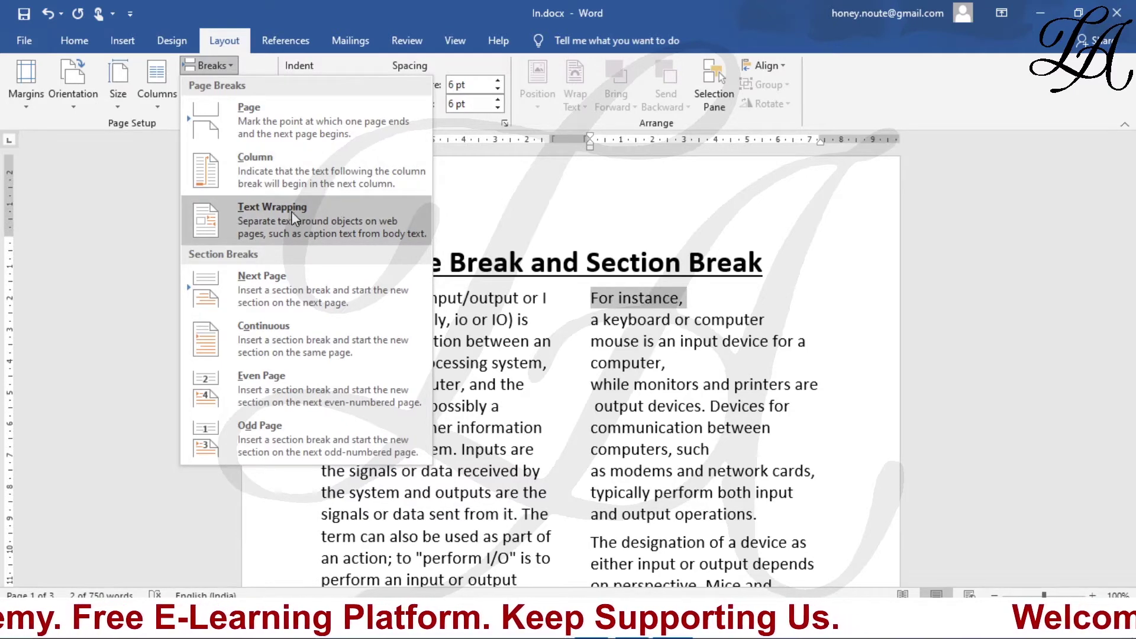
pyautogui.click(566, 314)
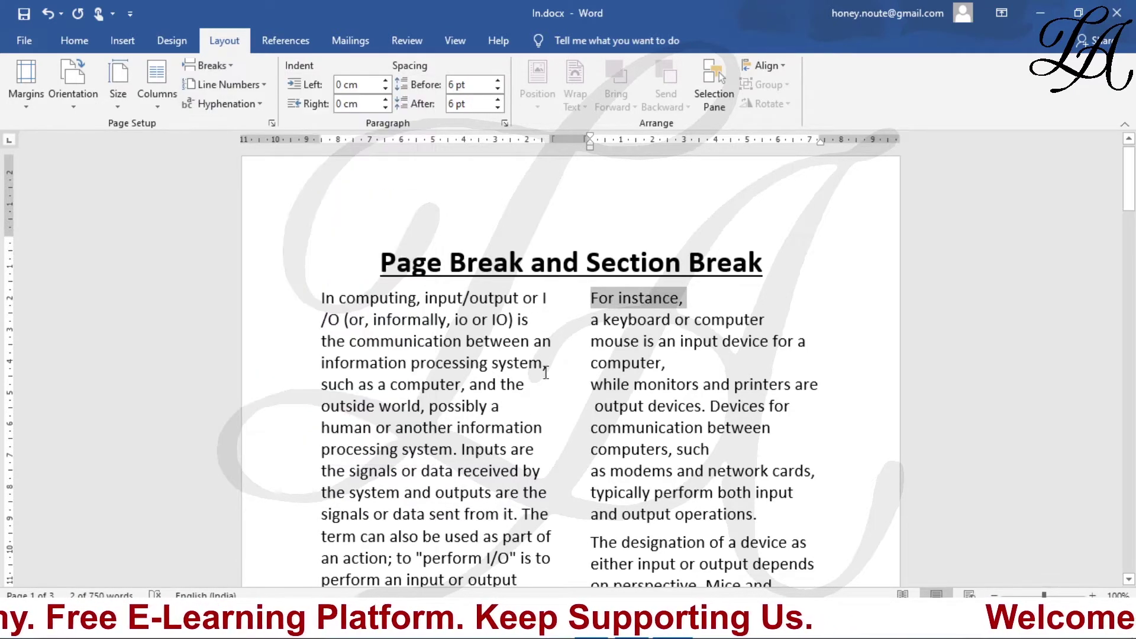
pyautogui.hotkey('ctrl', 'z')
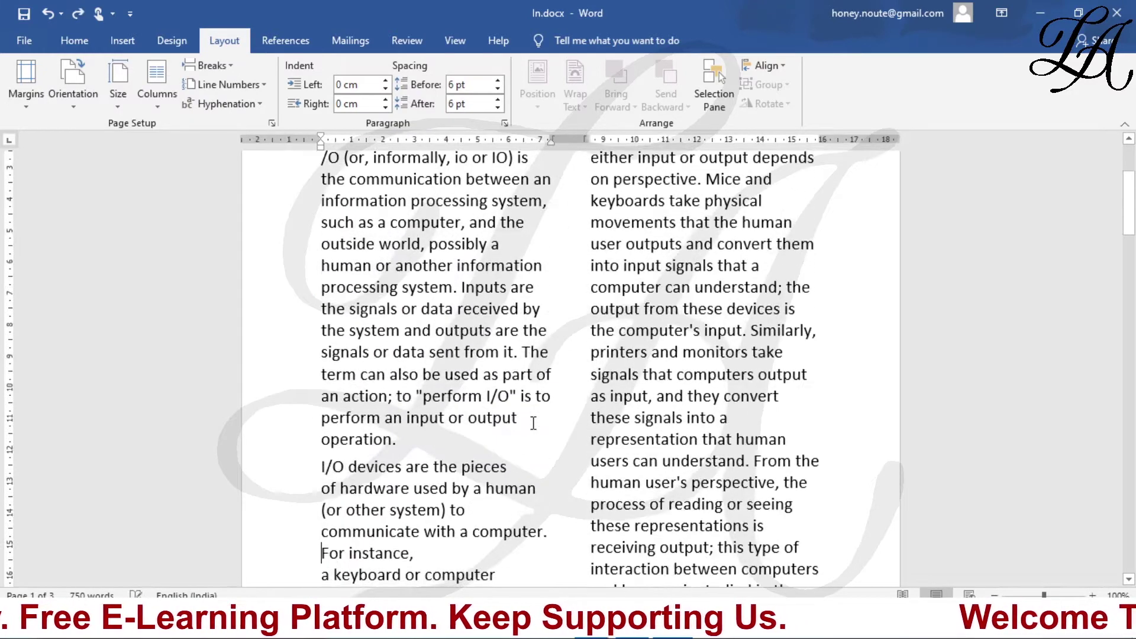
pyautogui.hotkey('ctrl', 'z')
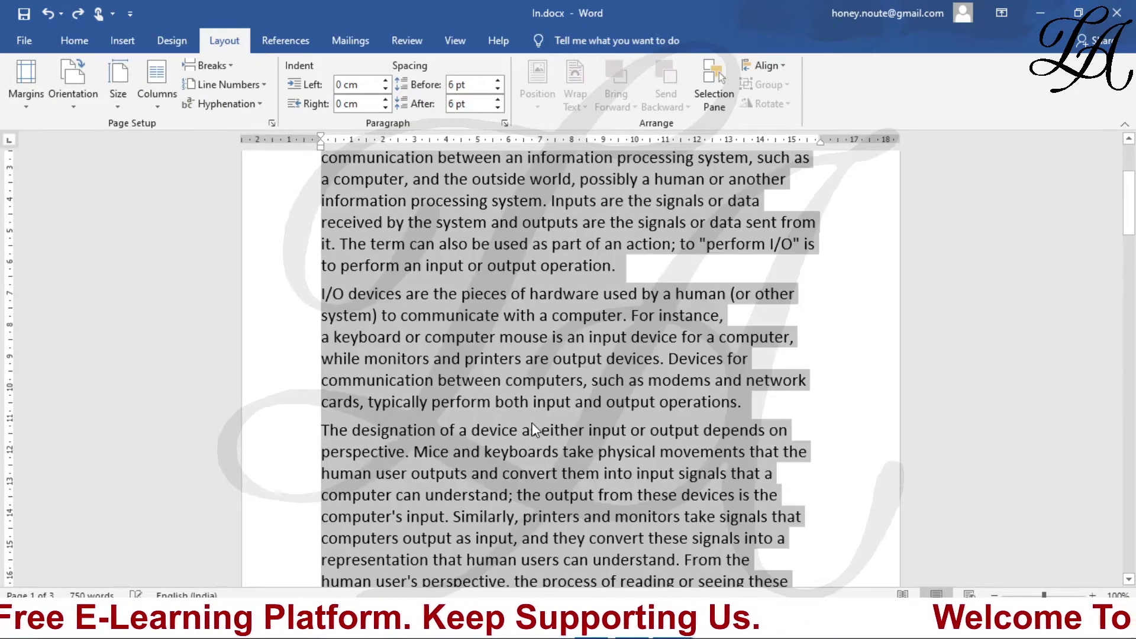
# Add a blank line after the first paragraph and draw a rounded rectangle about 6 cm wide there.
pyautogui.click(819, 357)
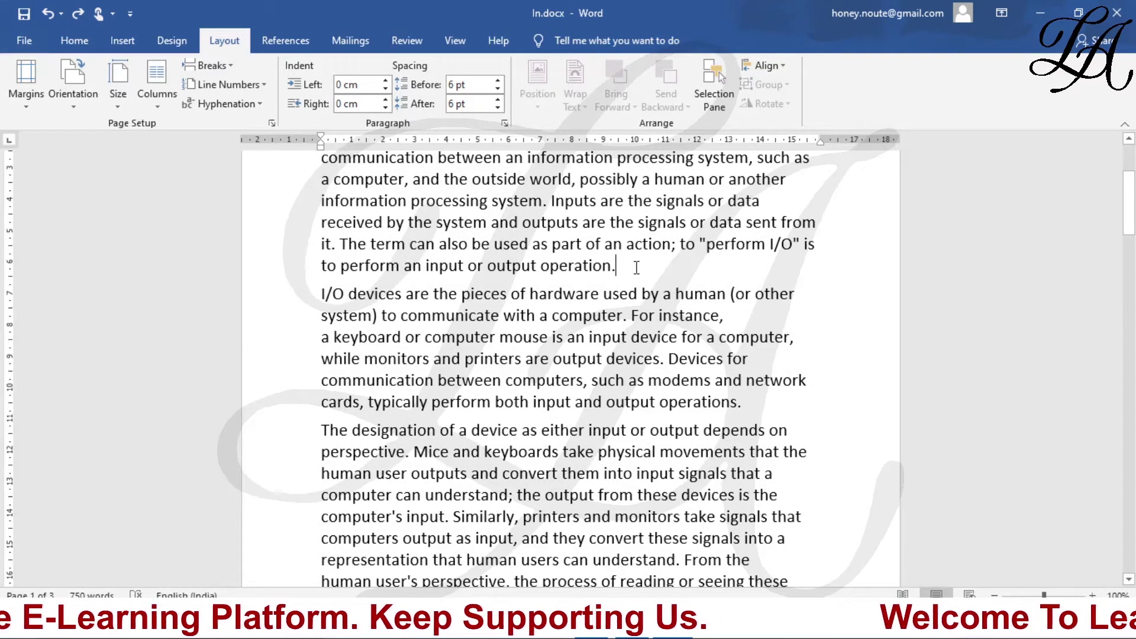
pyautogui.press('Return')
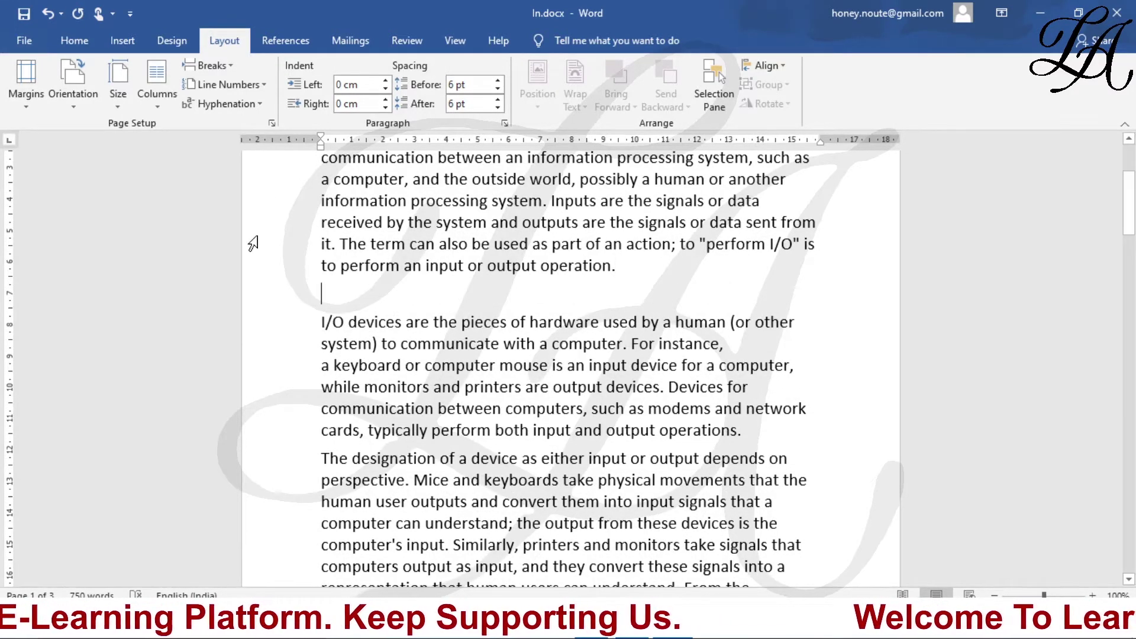
pyautogui.click(132, 41)
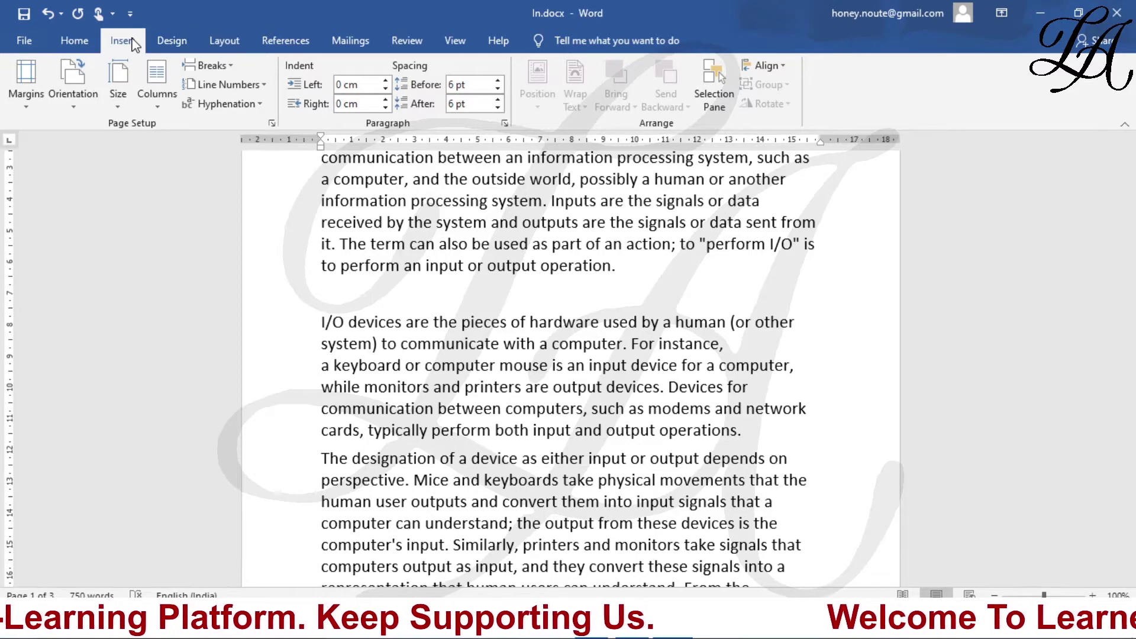
pyautogui.click(222, 60)
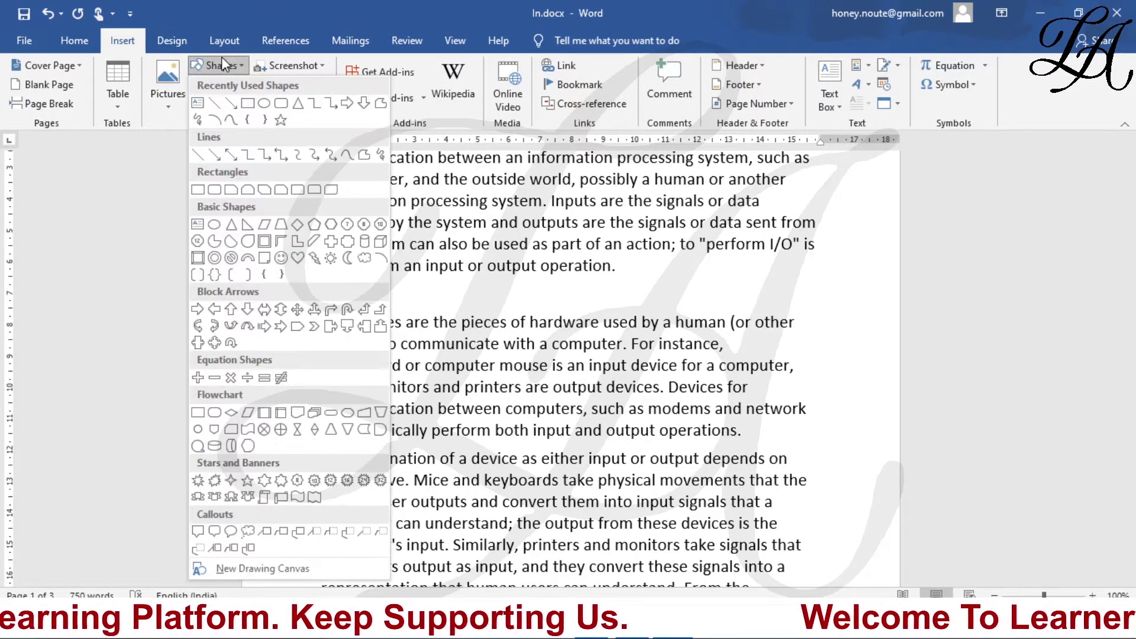
pyautogui.click(265, 105)
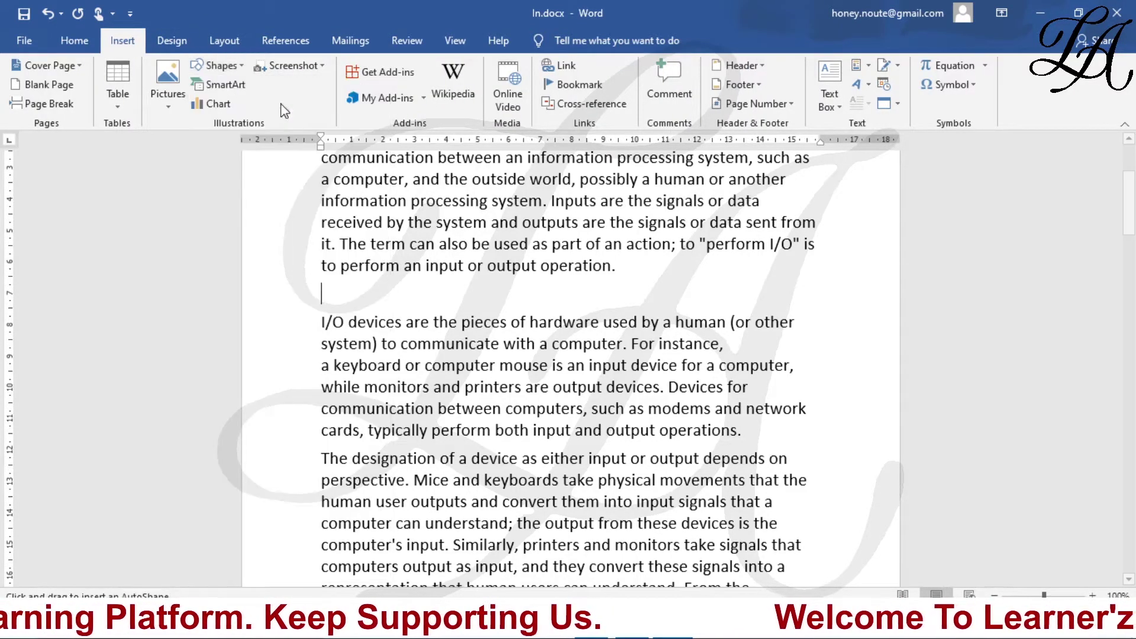
pyautogui.moveTo(453, 278)
pyautogui.mouseDown()
pyautogui.moveTo(532, 312)
pyautogui.moveTo(642, 327)
pyautogui.mouseUp()
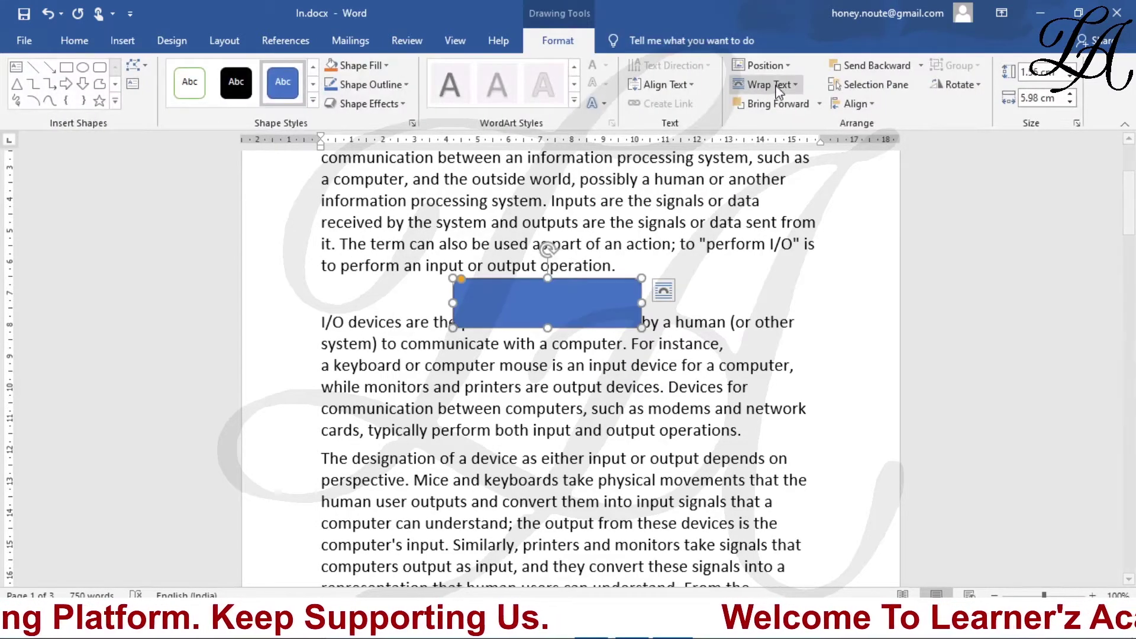
# Set the rectangle's text wrapping to Through and move it into the opening lines of the second paragraph.
pyautogui.click(766, 84)
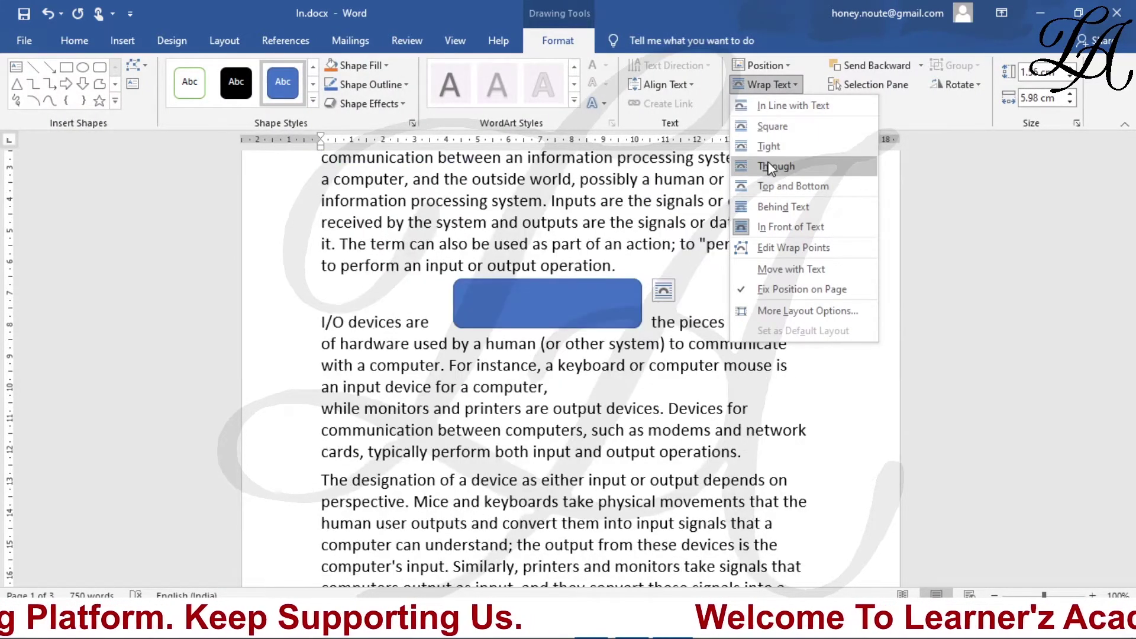
pyautogui.click(772, 128)
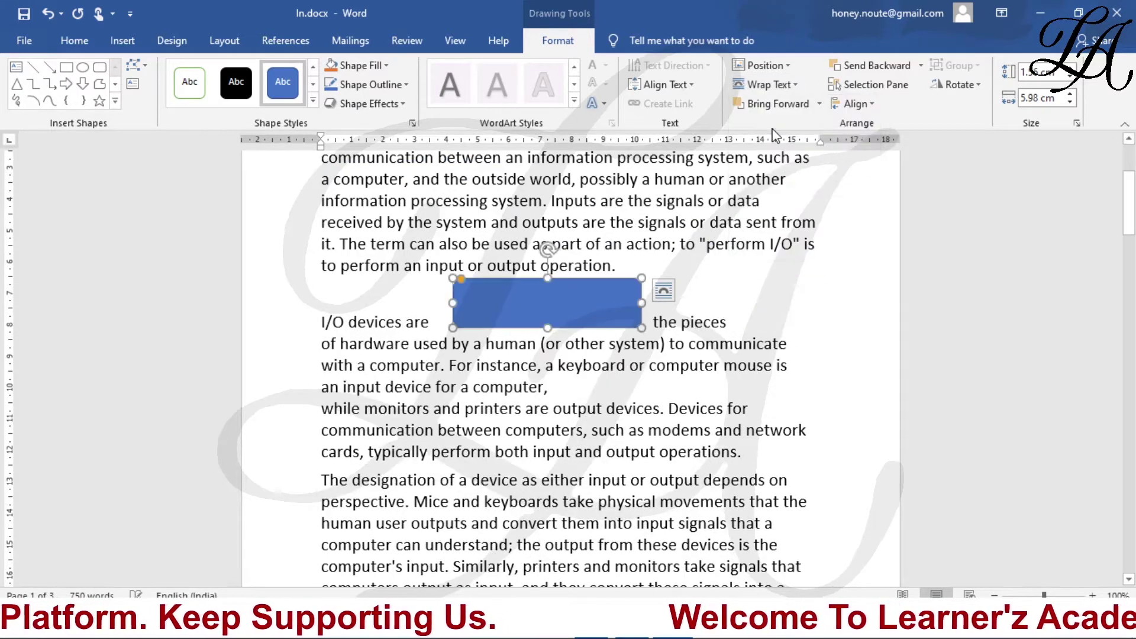
pyautogui.click(784, 86)
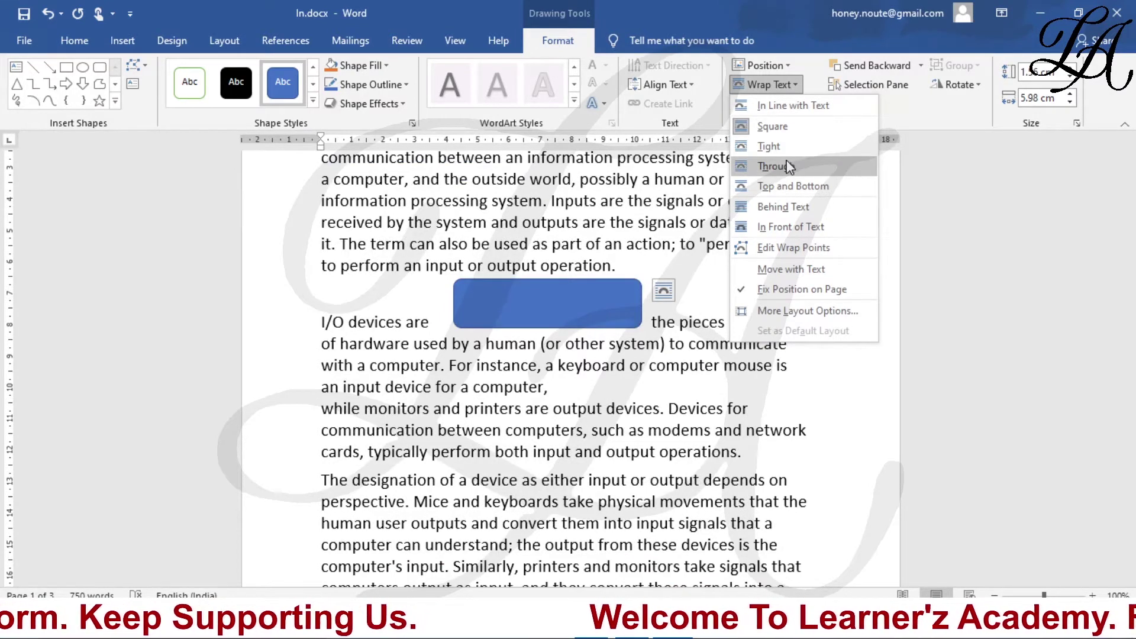
pyautogui.click(788, 168)
pyautogui.moveTo(514, 304); pyautogui.dragTo(590, 350)
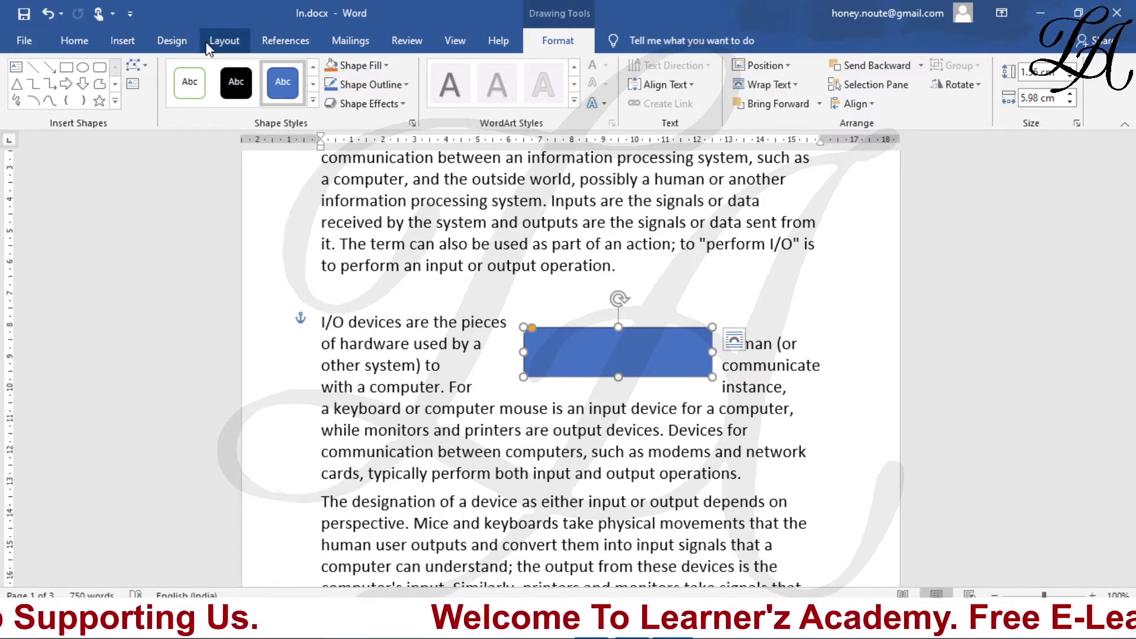
# Insert a text wrapping break after "The term can also be" in the first paragraph.
pyautogui.click(220, 44)
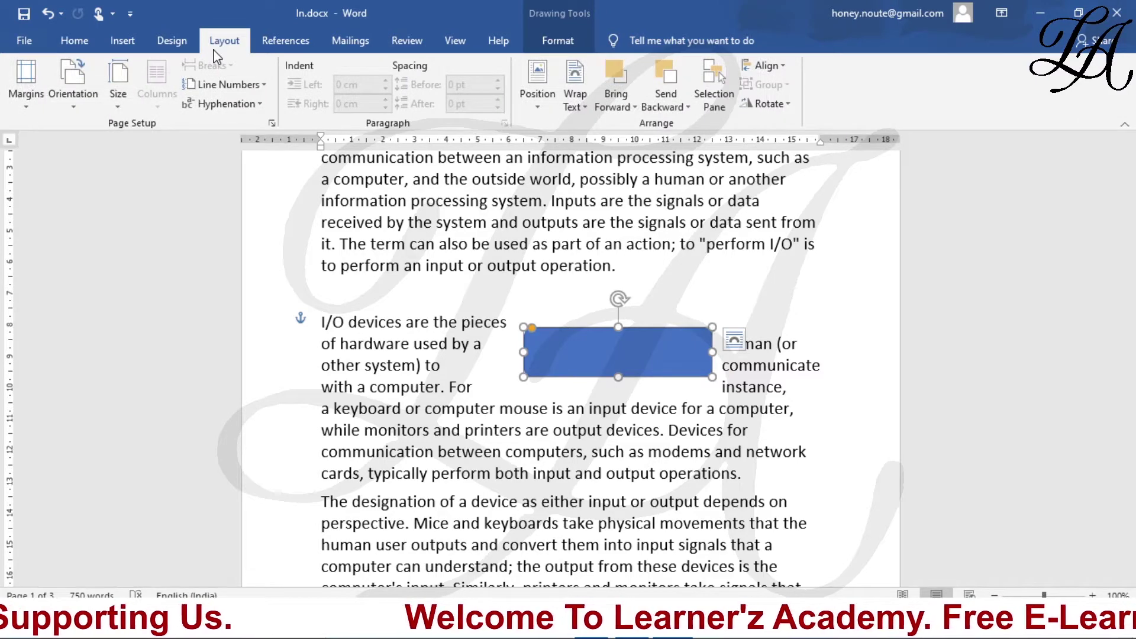
pyautogui.click(490, 246)
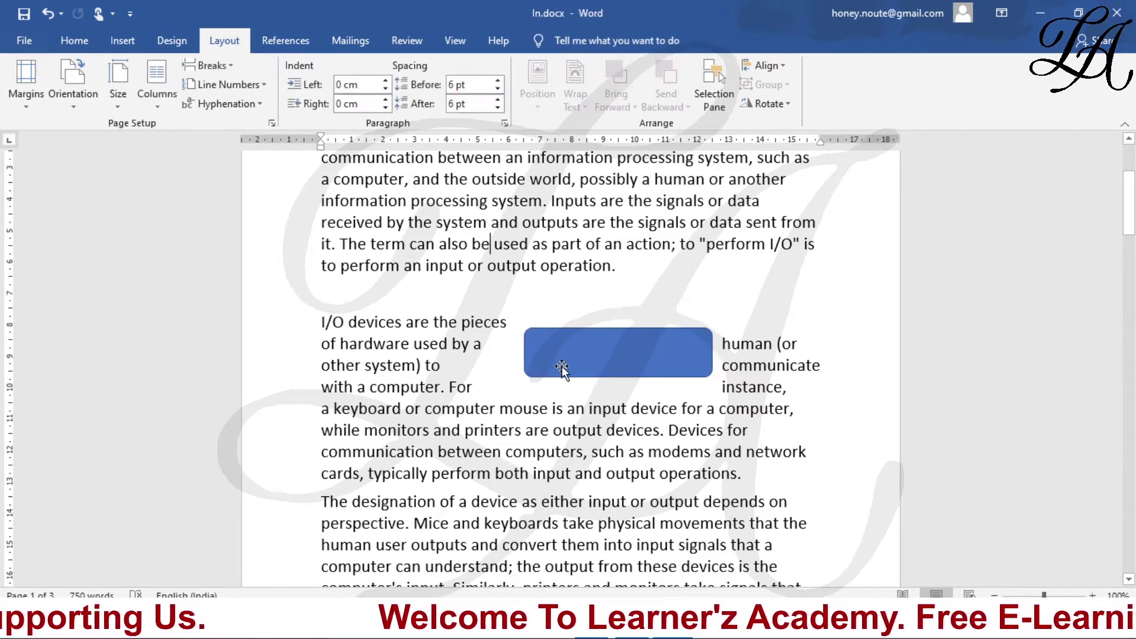
pyautogui.click(220, 70)
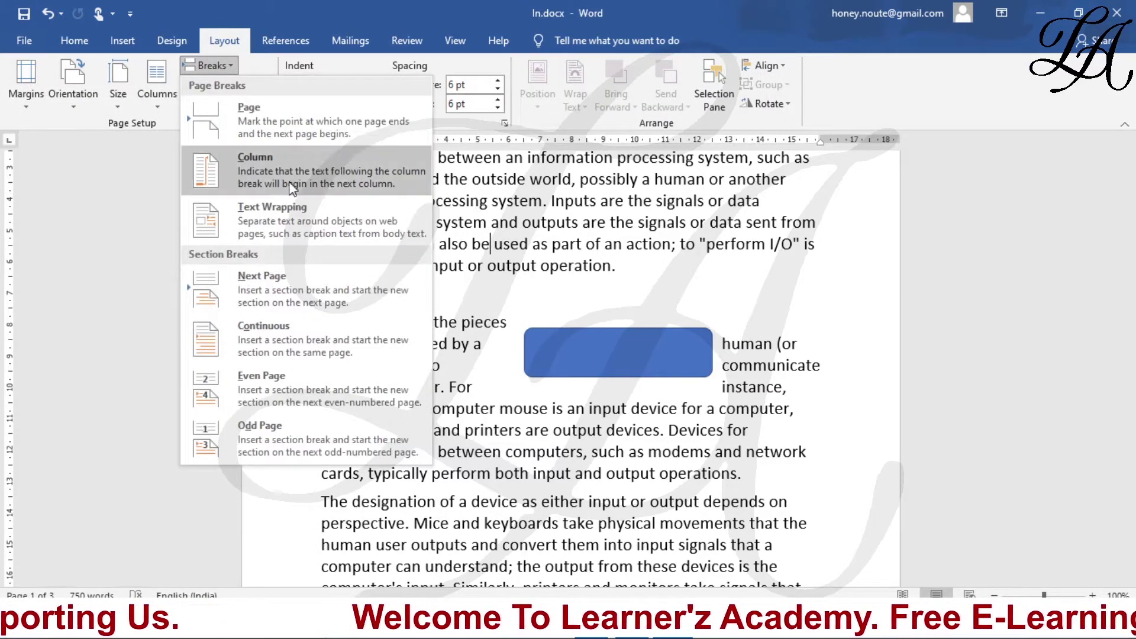
pyautogui.click(328, 221)
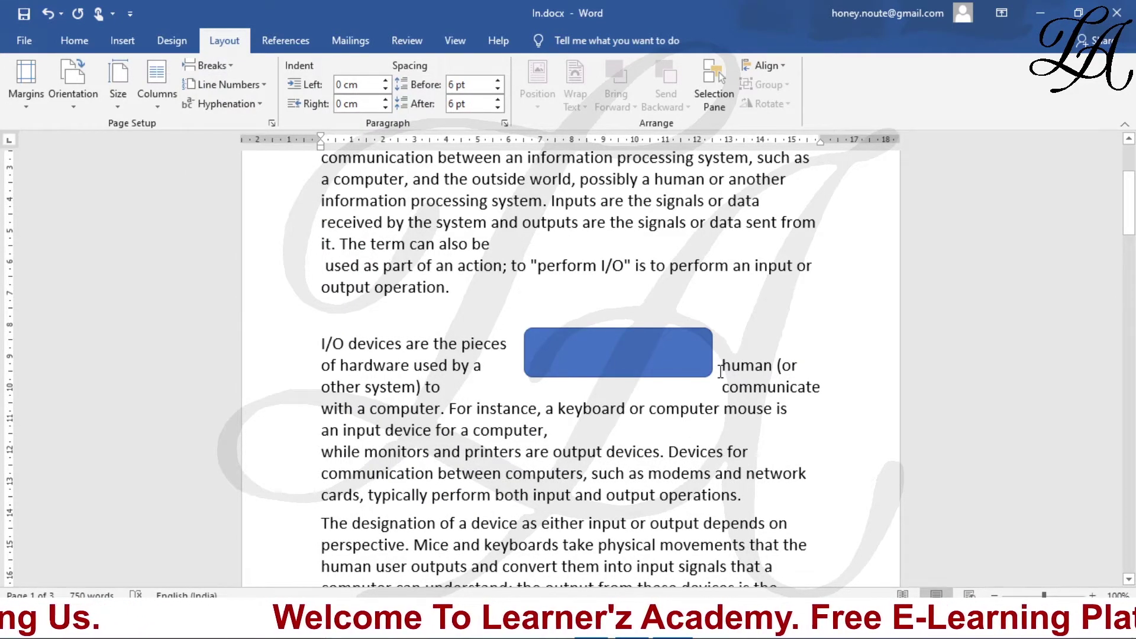
# Insert a text wrapping break before "I/O devices" and move the rectangle up and left, just below the first paragraph.
pyautogui.click(320, 342)
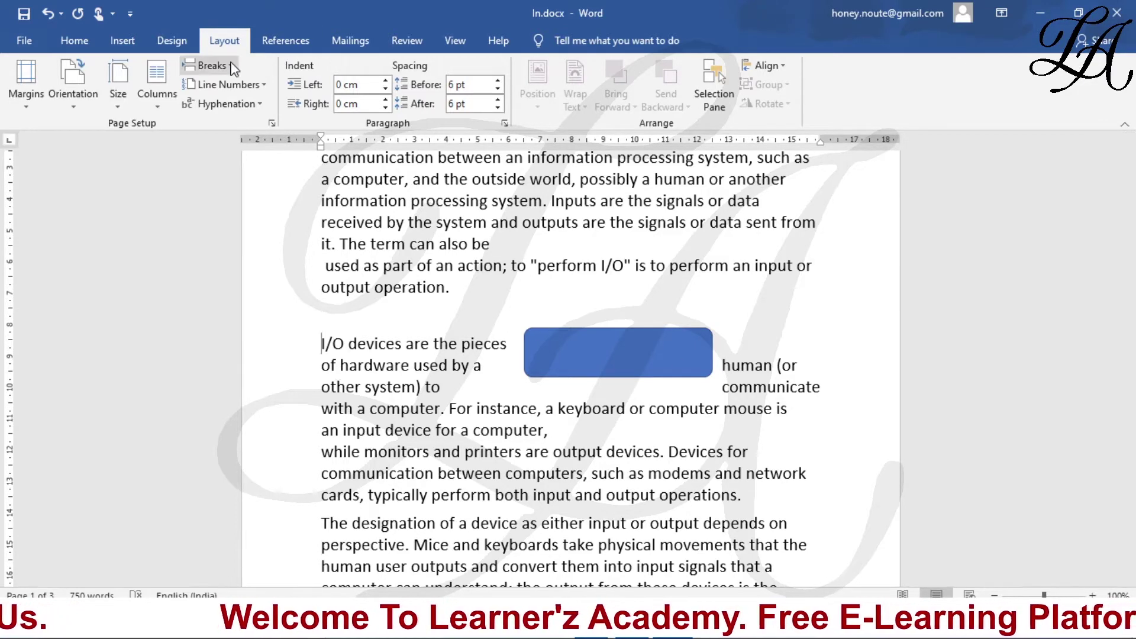
pyautogui.click(212, 65)
pyautogui.click(280, 218)
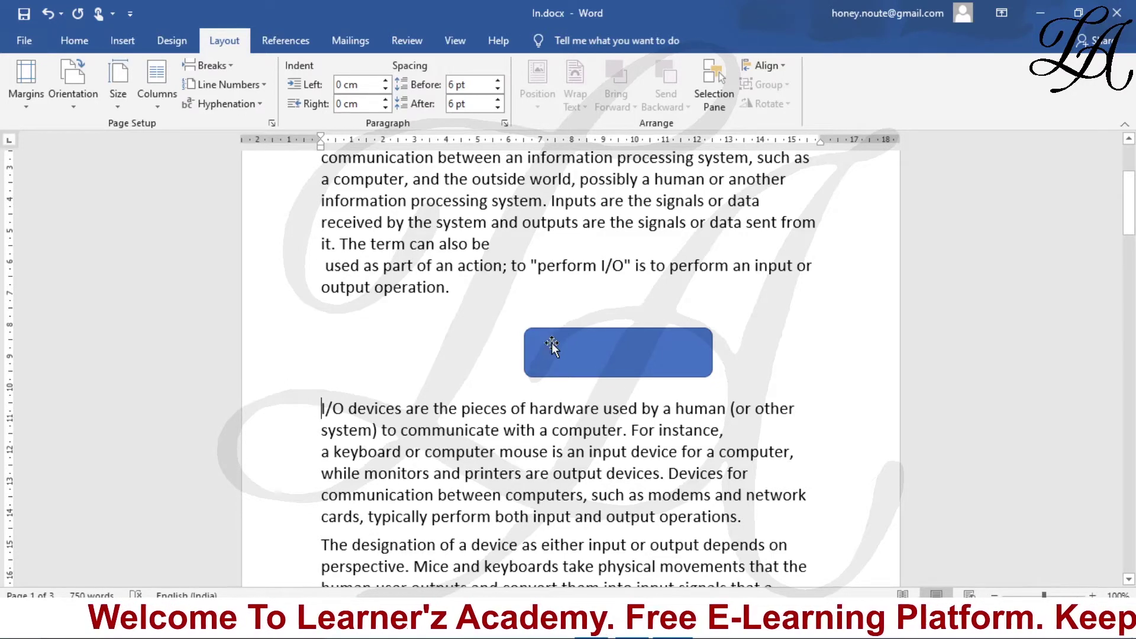
pyautogui.moveTo(547, 362)
pyautogui.mouseDown()
pyautogui.moveTo(533, 320)
pyautogui.moveTo(456, 287)
pyautogui.moveTo(472, 271)
pyautogui.moveTo(450, 349)
pyautogui.mouseUp()
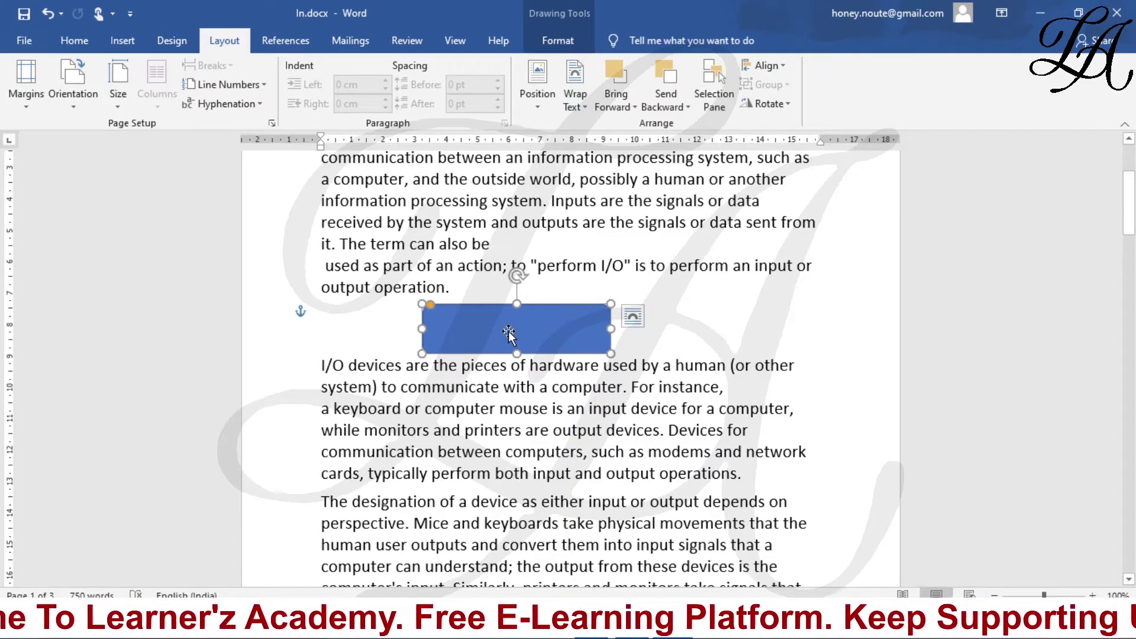
# Undo both text wrapping breaks, the rectangle with its wrapping and moves, and the blank line after the first paragraph.
pyautogui.hotkey('ctrl', 'z')
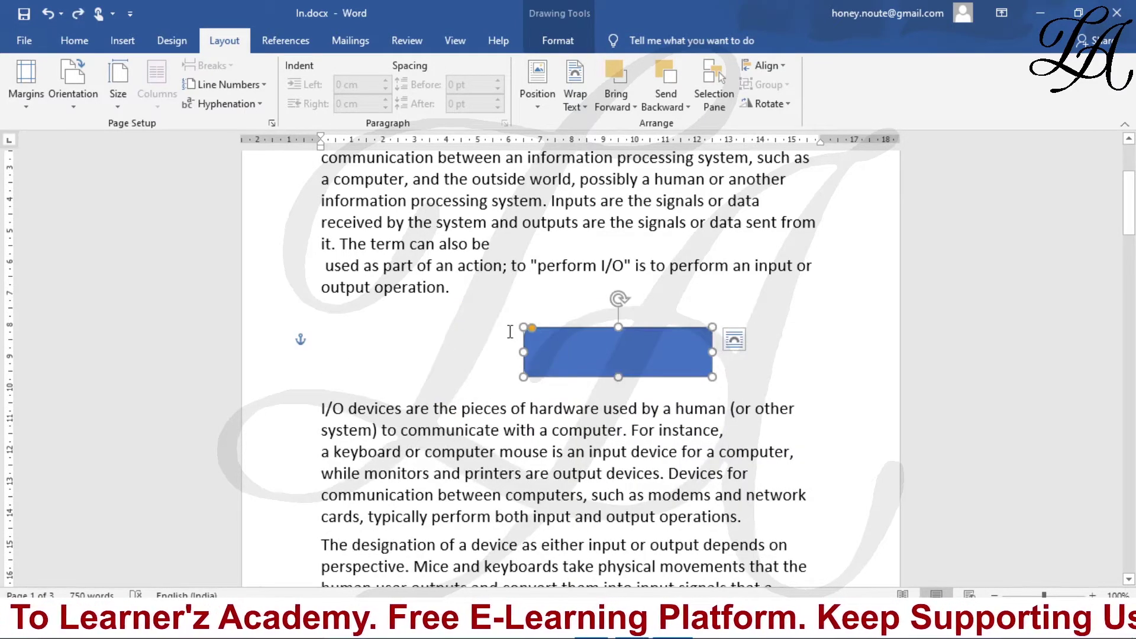
pyautogui.click(510, 332)
pyautogui.press('BackSpace')
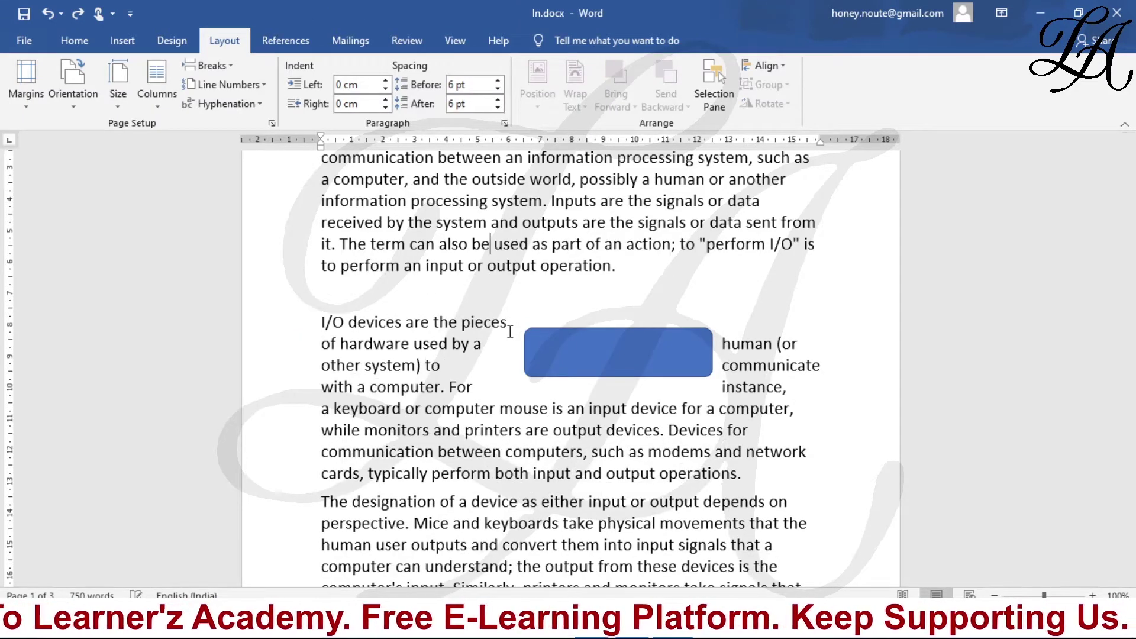
pyautogui.moveTo(579, 376); pyautogui.dragTo(508, 331)
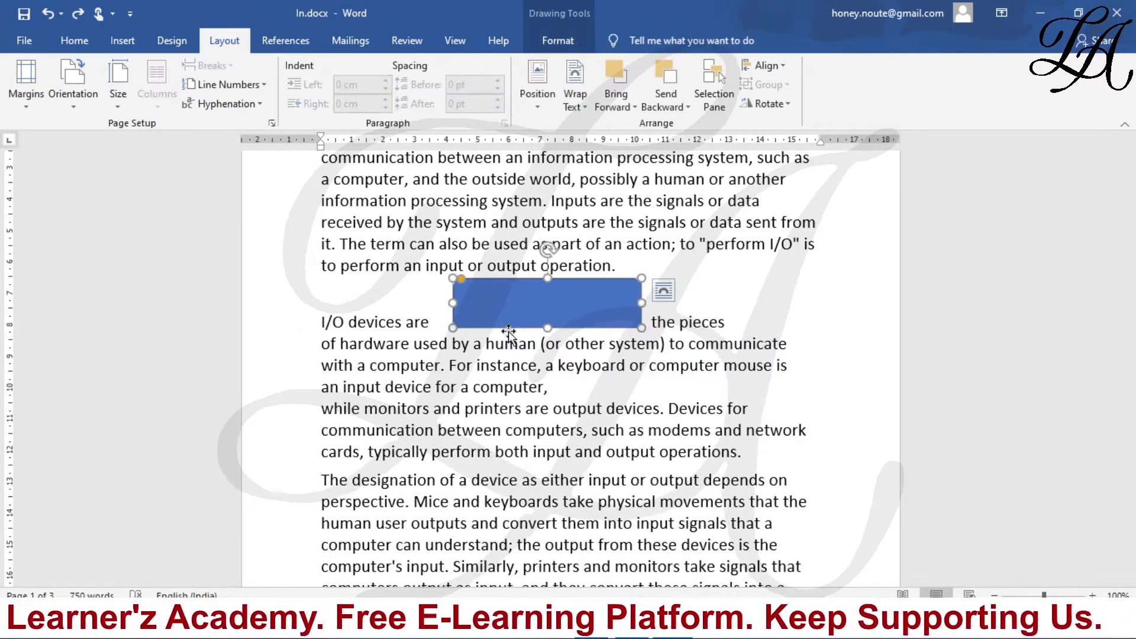
pyautogui.click(509, 333)
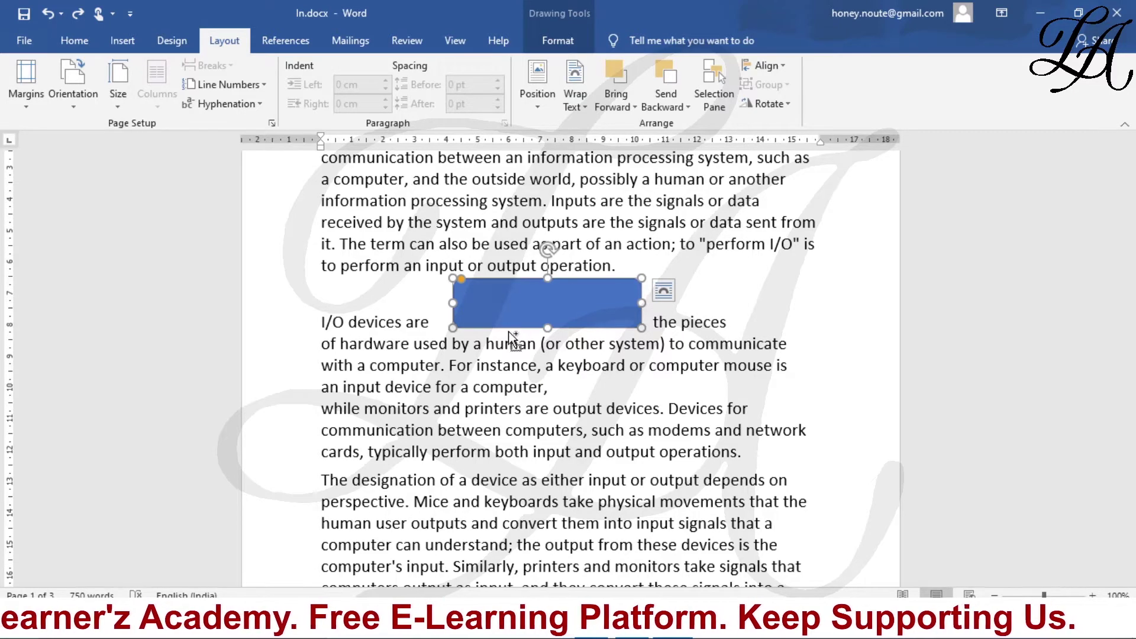
pyautogui.hotkey('ctrl', 'z')
pyautogui.hotkey('ctrl', 'z')
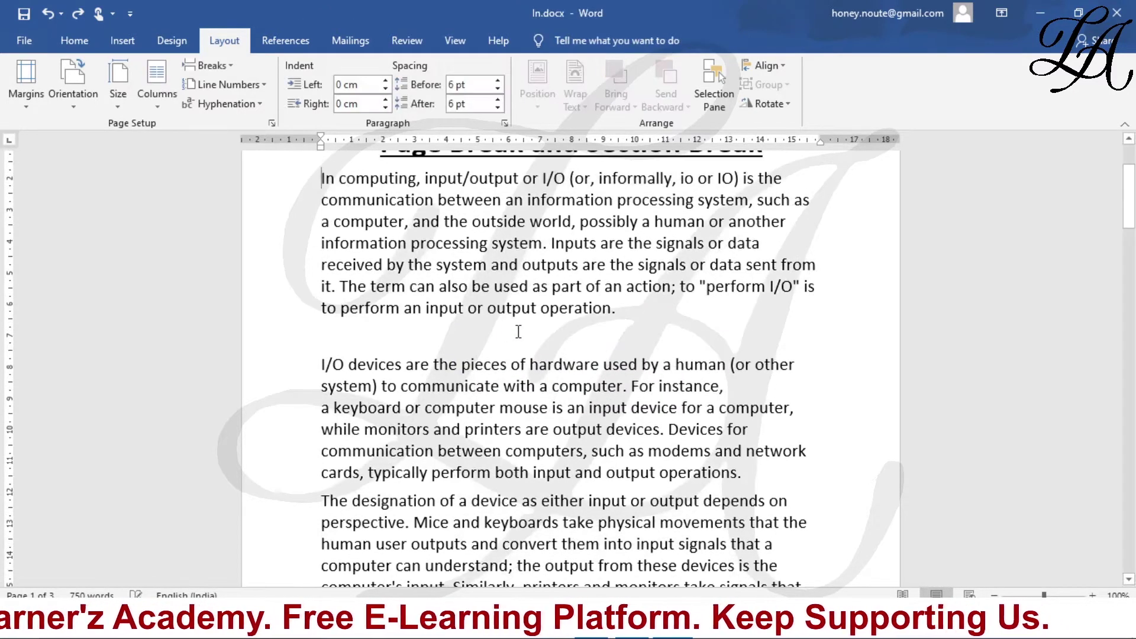
pyautogui.hotkey('ctrl', 'z')
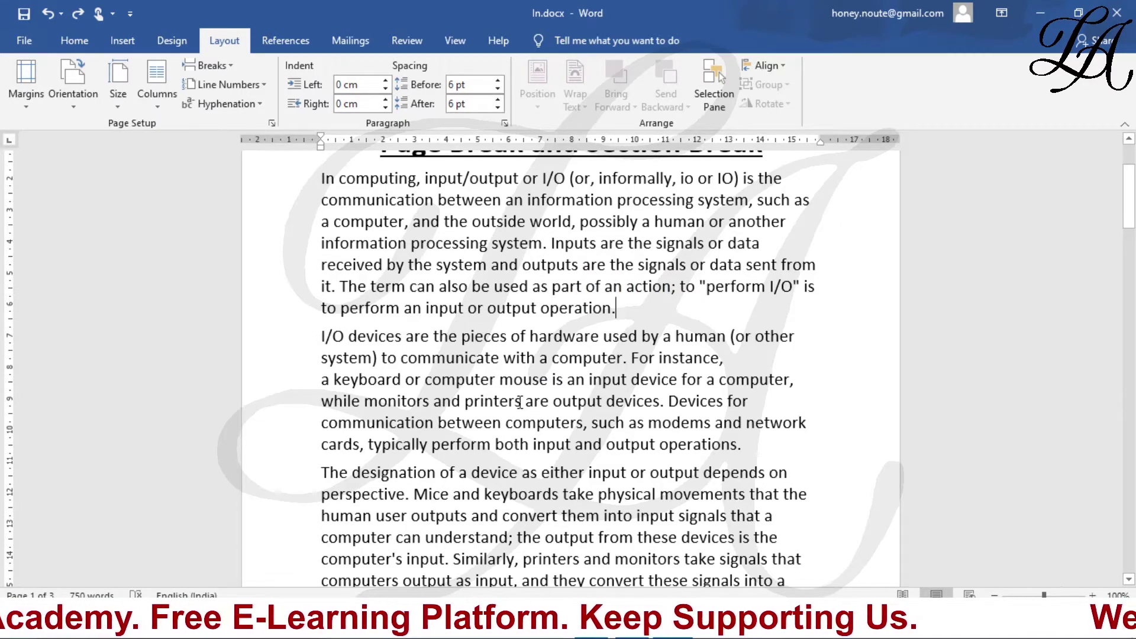
# Split the second paragraph after "monitors" with an ordinary paragraph break, compare the line spacing, and undo the split.
pyautogui.click(435, 402)
pyautogui.moveTo(433, 401); pyautogui.dragTo(491, 403)
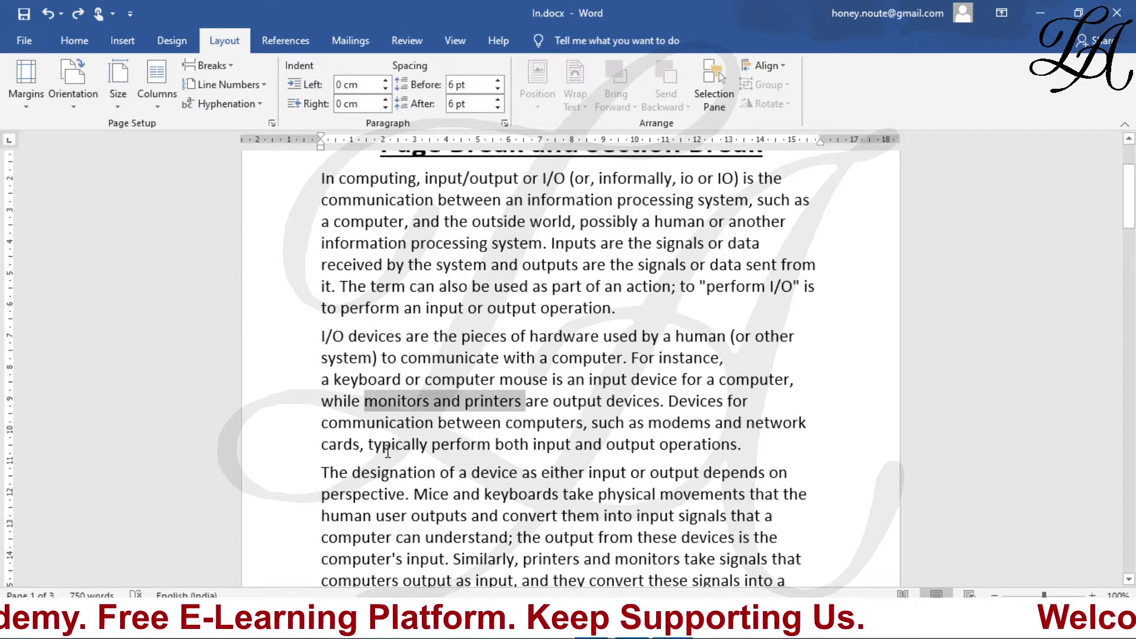
pyautogui.click(431, 403)
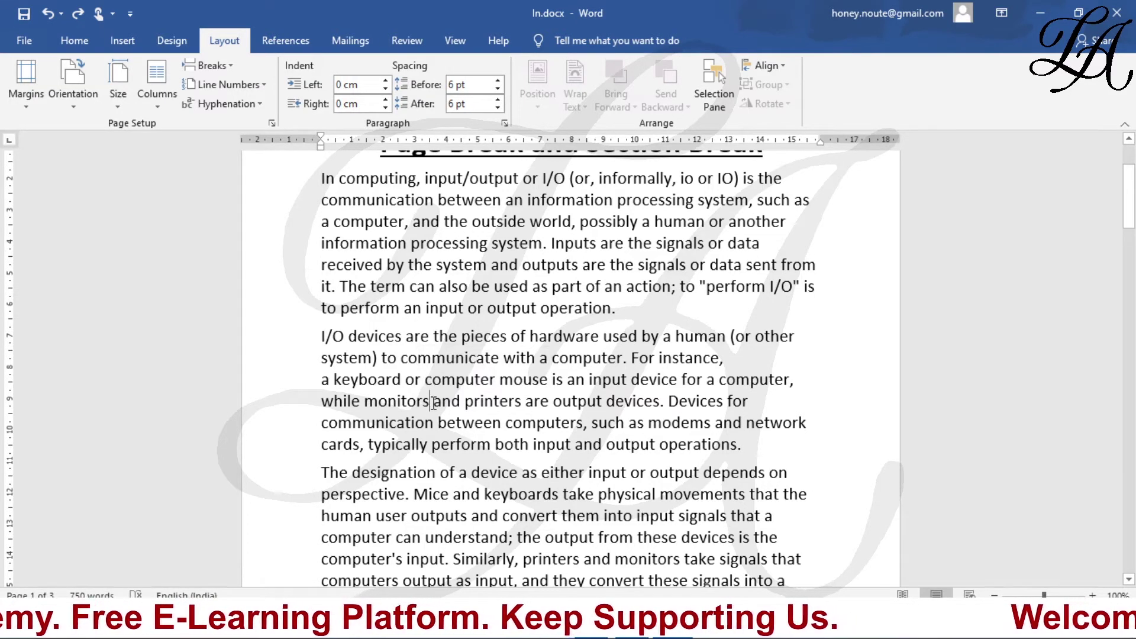
pyautogui.press('Return')
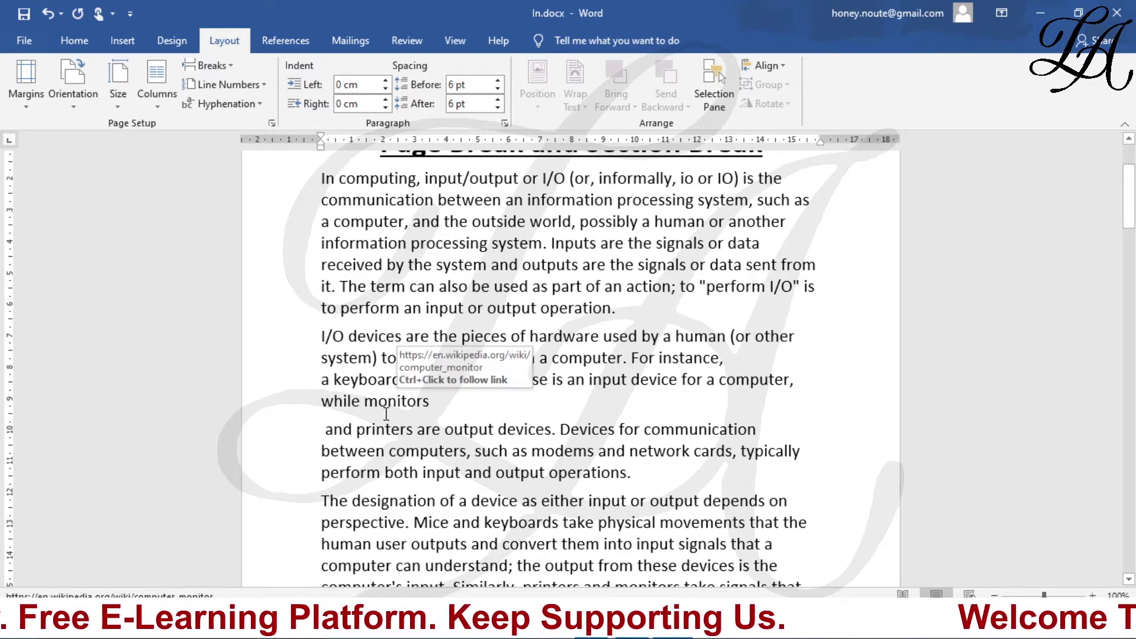
pyautogui.moveTo(387, 411); pyautogui.dragTo(450, 415)
pyautogui.click(445, 428)
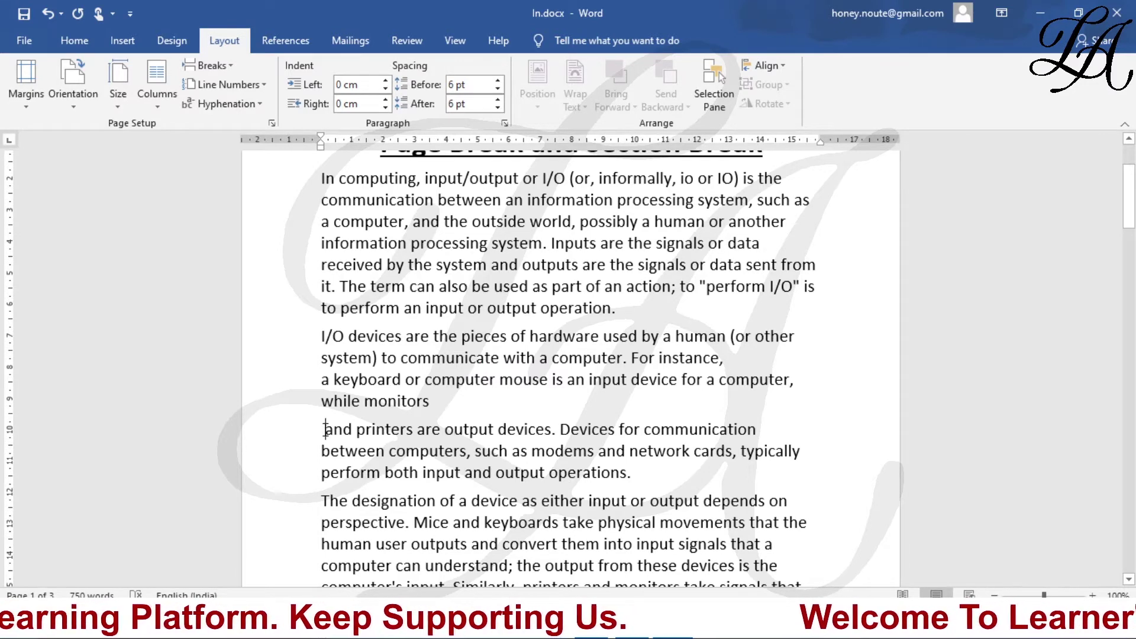
pyautogui.hotkey('ctrl', 'z')
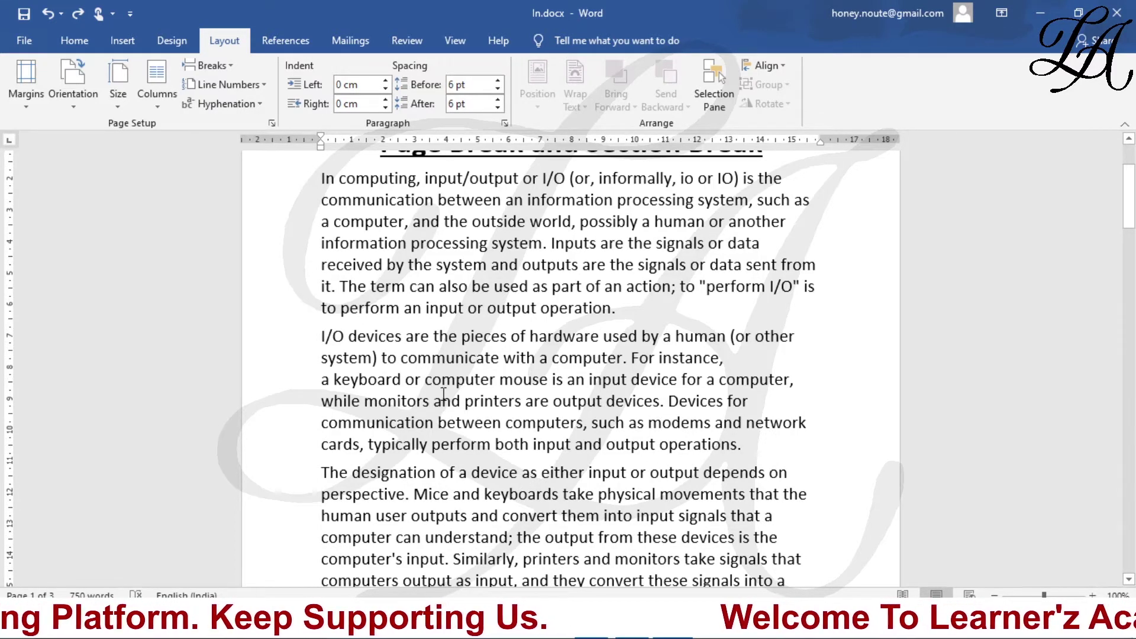
# Insert a text wrapping break after "monitors" in the second paragraph and highlight "and printers" on the new line.
pyautogui.click(226, 71)
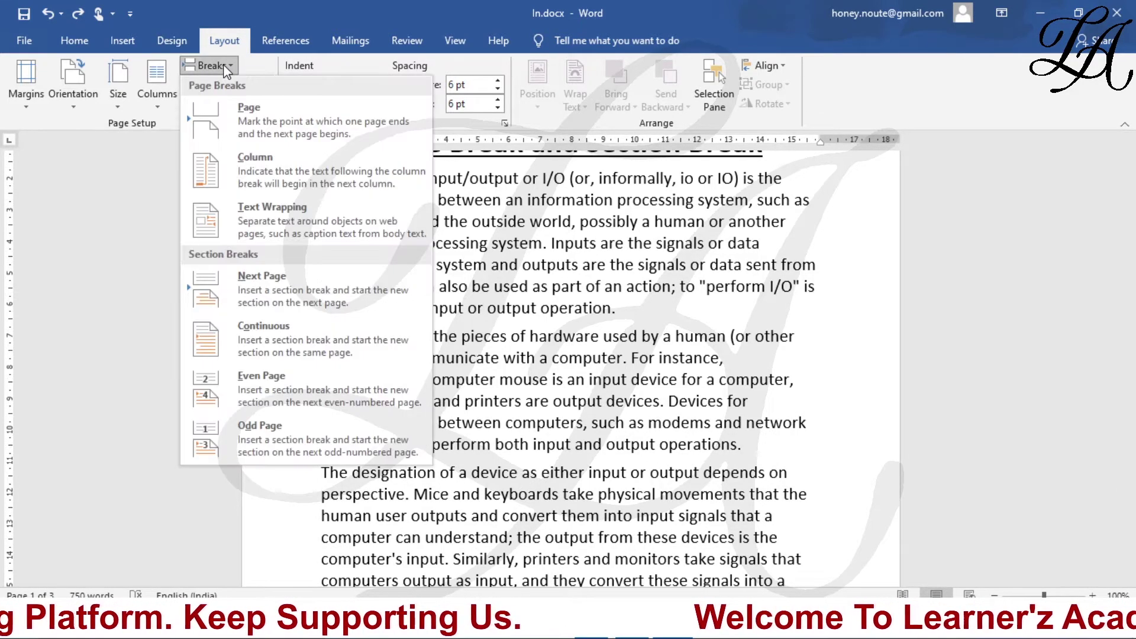
pyautogui.click(252, 204)
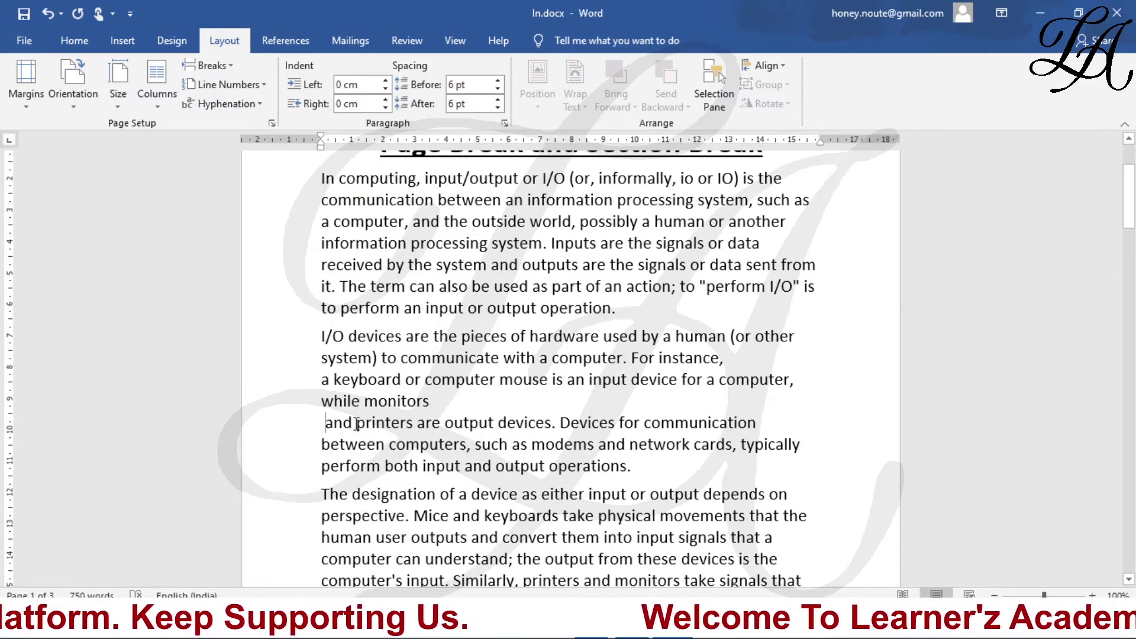
pyautogui.moveTo(325, 422); pyautogui.dragTo(413, 423)
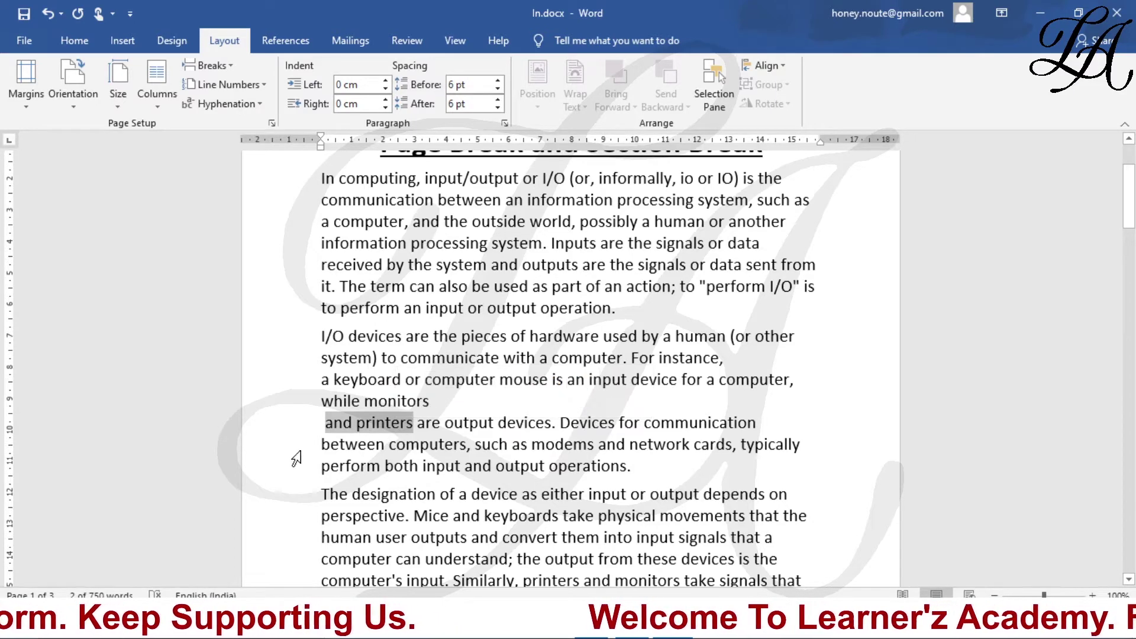
# Highlight the "while monitors" line in the second paragraph and undo the text wrapping break after it.
pyautogui.click(300, 407)
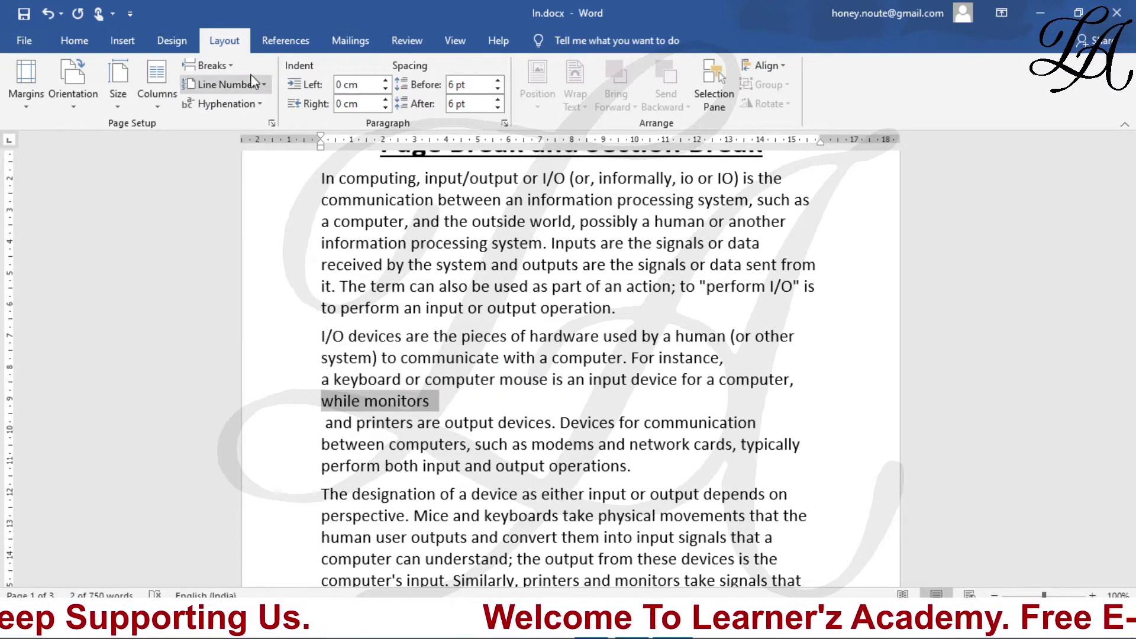
pyautogui.click(211, 65)
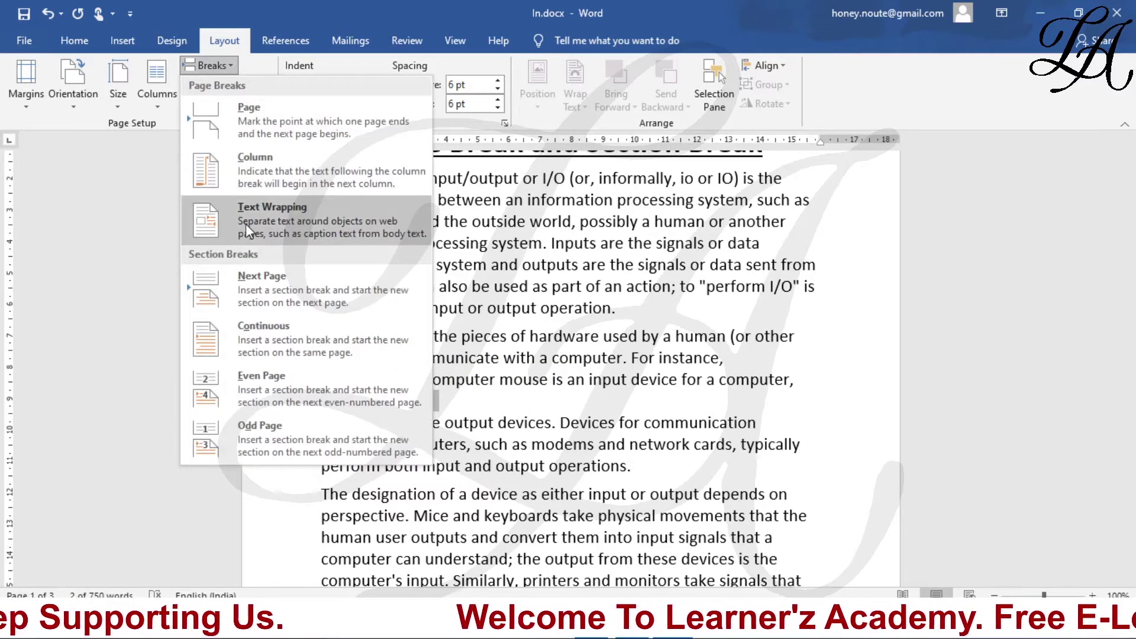
pyautogui.click(264, 500)
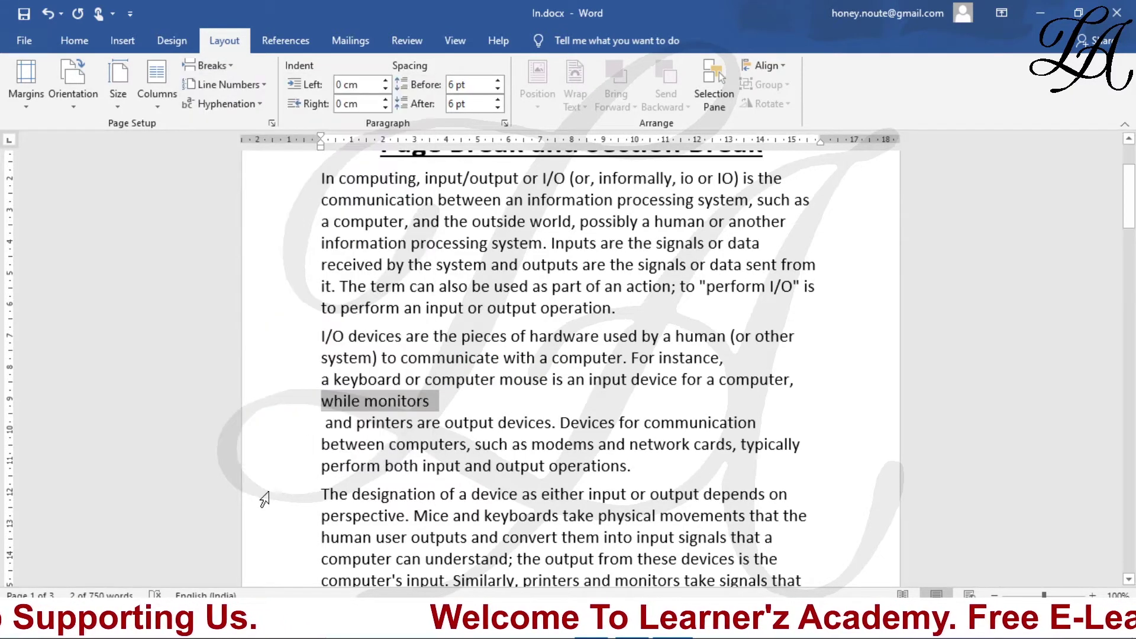
pyautogui.hotkey('ctrl', 'z')
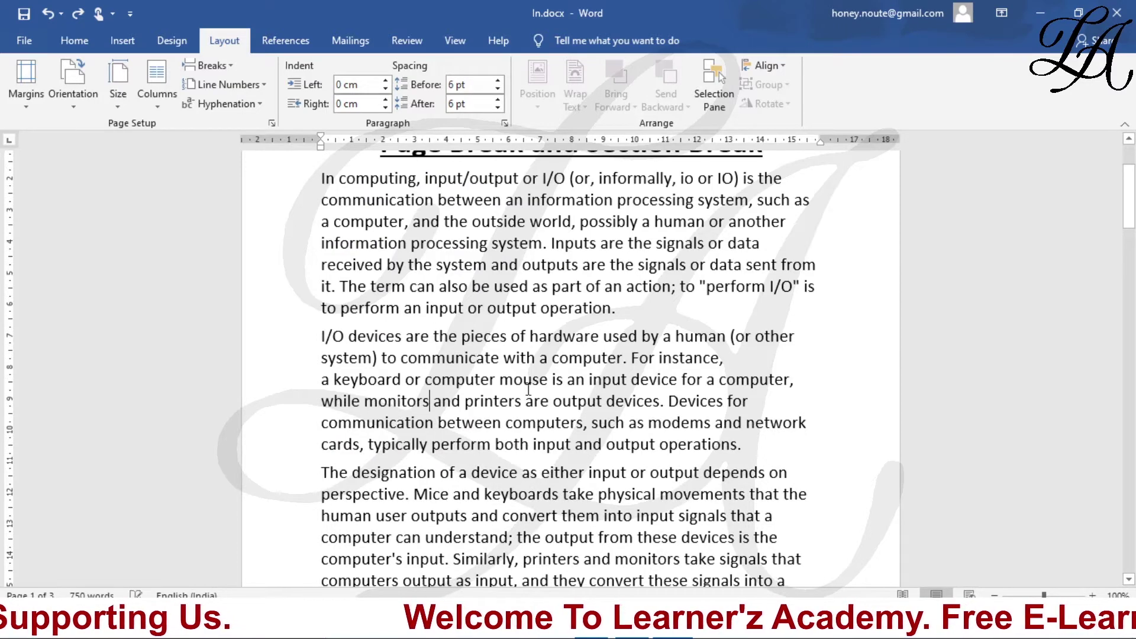
# Examine the available section break types: Next Page, Continuous, Even Page and Odd Page.
pyautogui.click(224, 64)
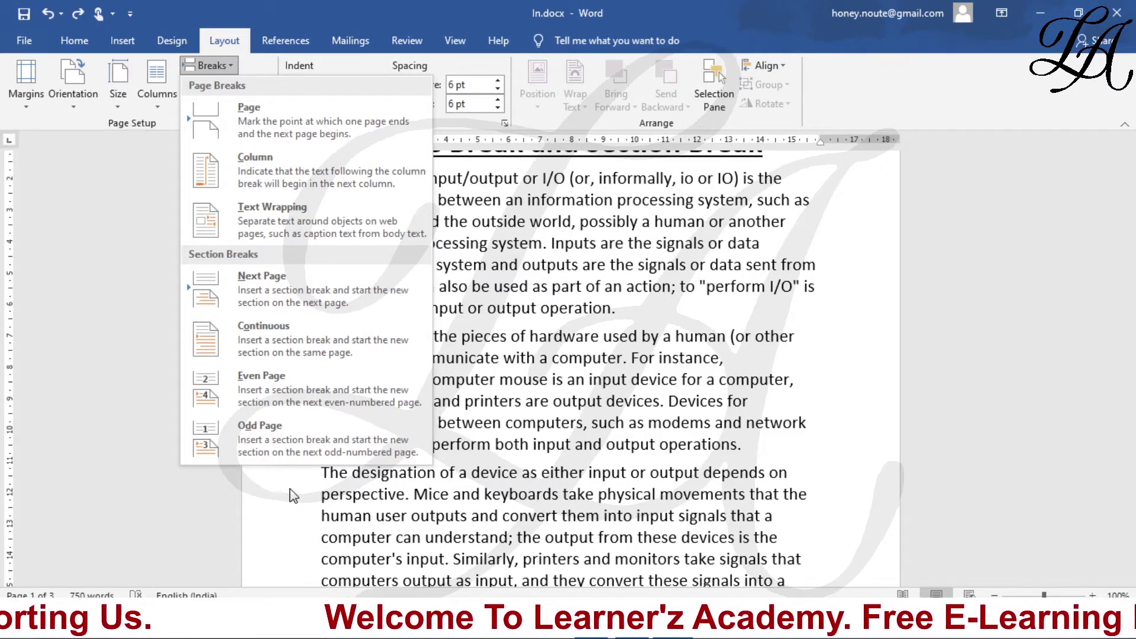
pyautogui.click(433, 513)
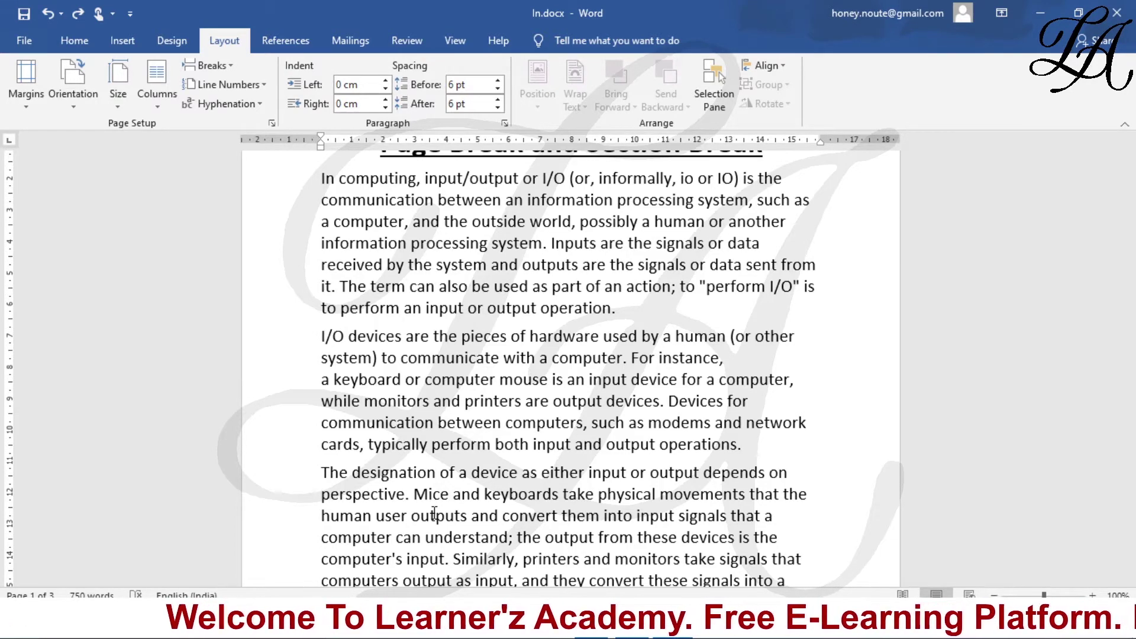
pyautogui.scroll(-1, 434, 514)
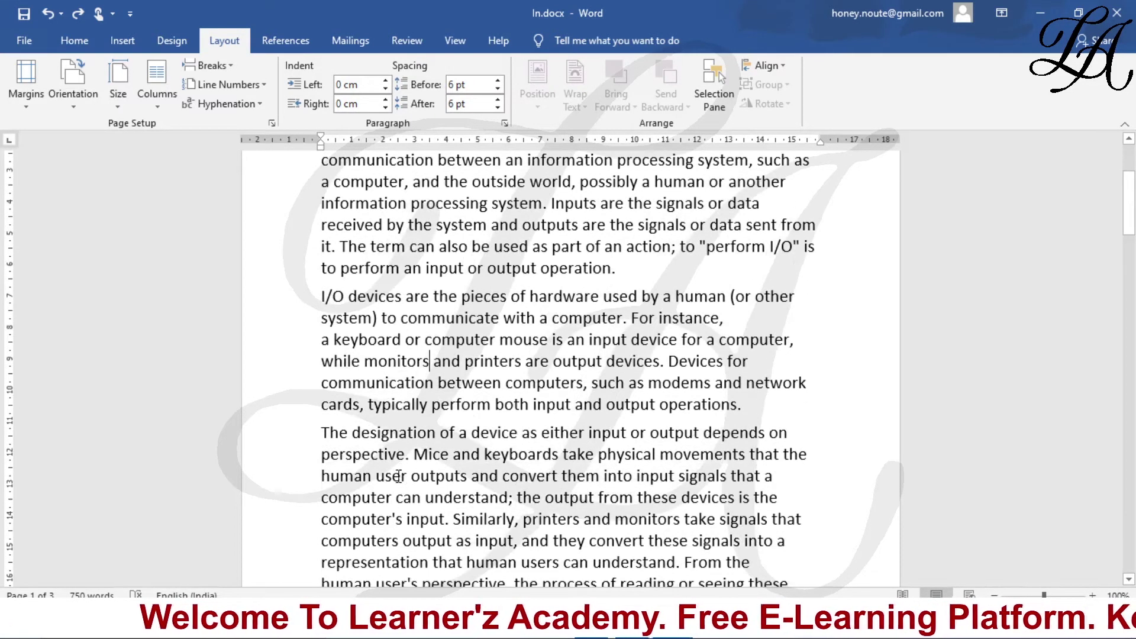
pyautogui.click(222, 67)
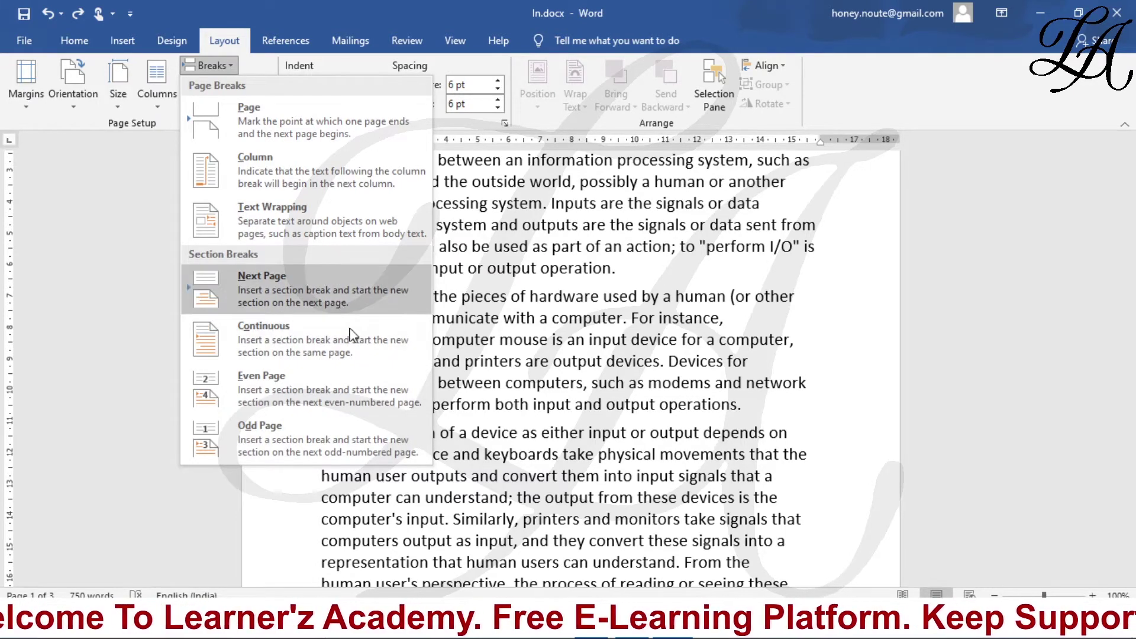
pyautogui.press('Escape')
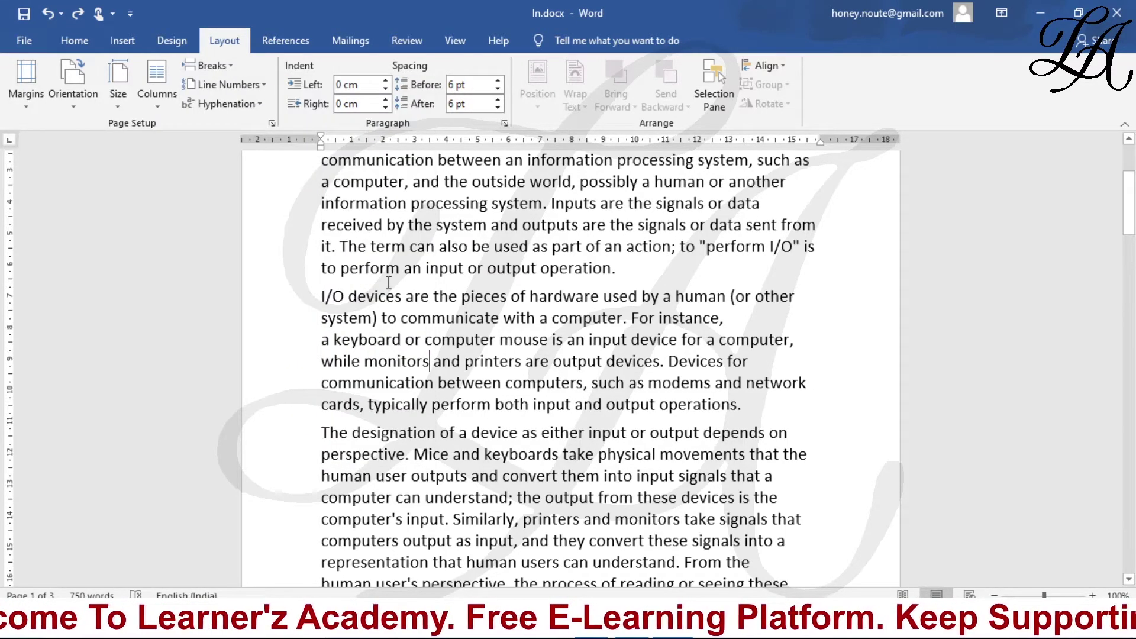
pyautogui.scroll(1, 389, 282)
pyautogui.scroll(-1, 355, 355)
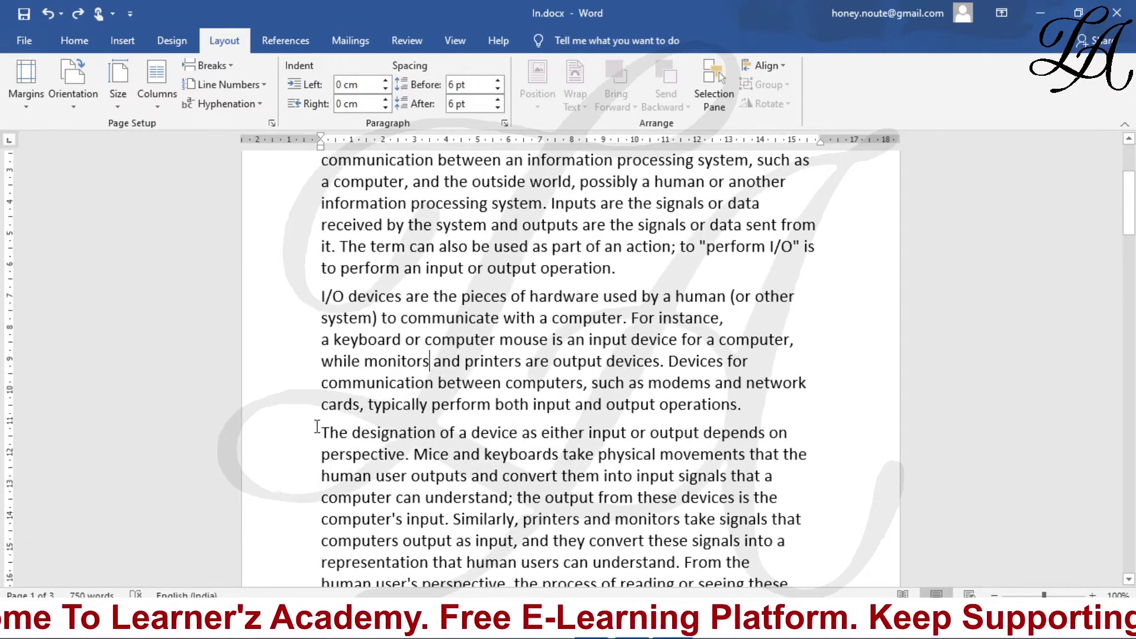
# Insert a Next Page section break before "The designation of a device" and lay out the new section in three columns.
pyautogui.moveTo(318, 430); pyautogui.dragTo(521, 438)
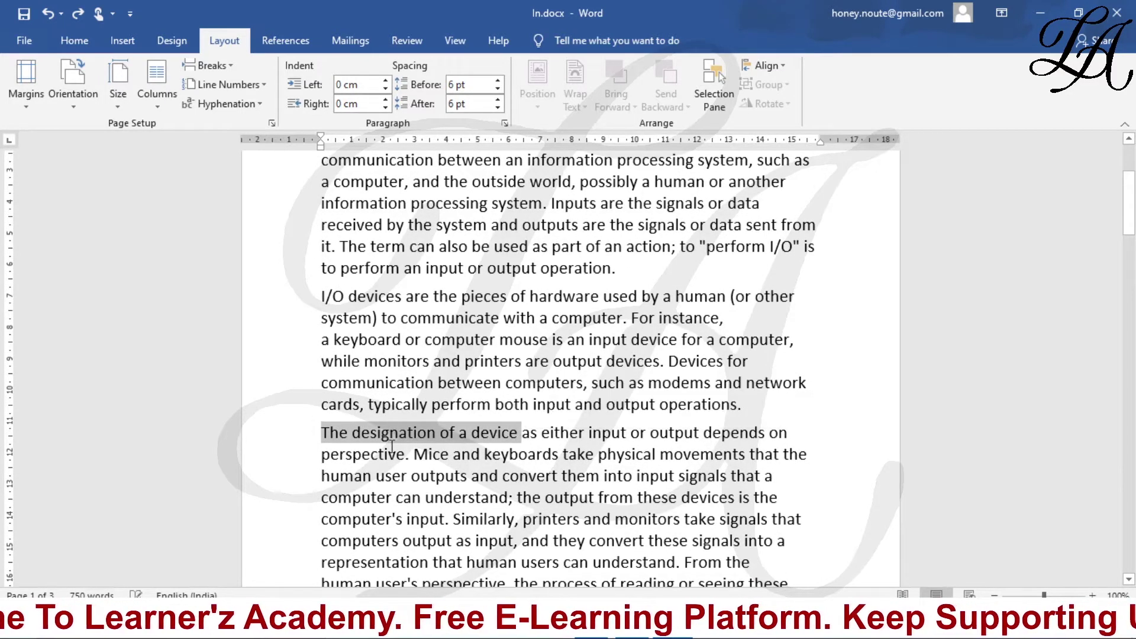
pyautogui.click(322, 432)
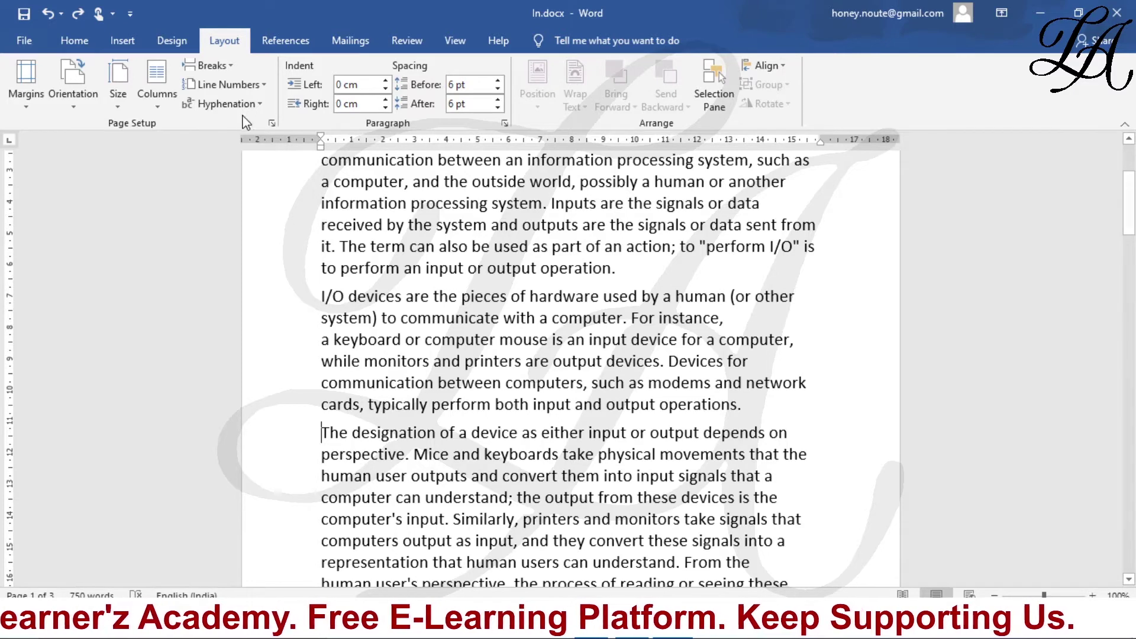
pyautogui.click(225, 68)
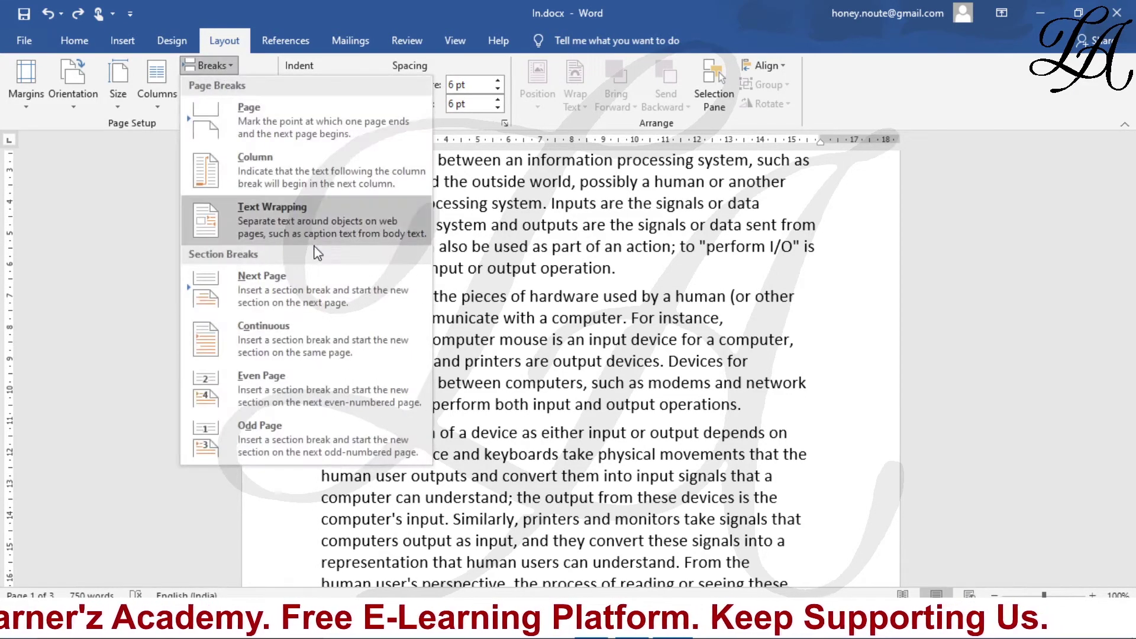
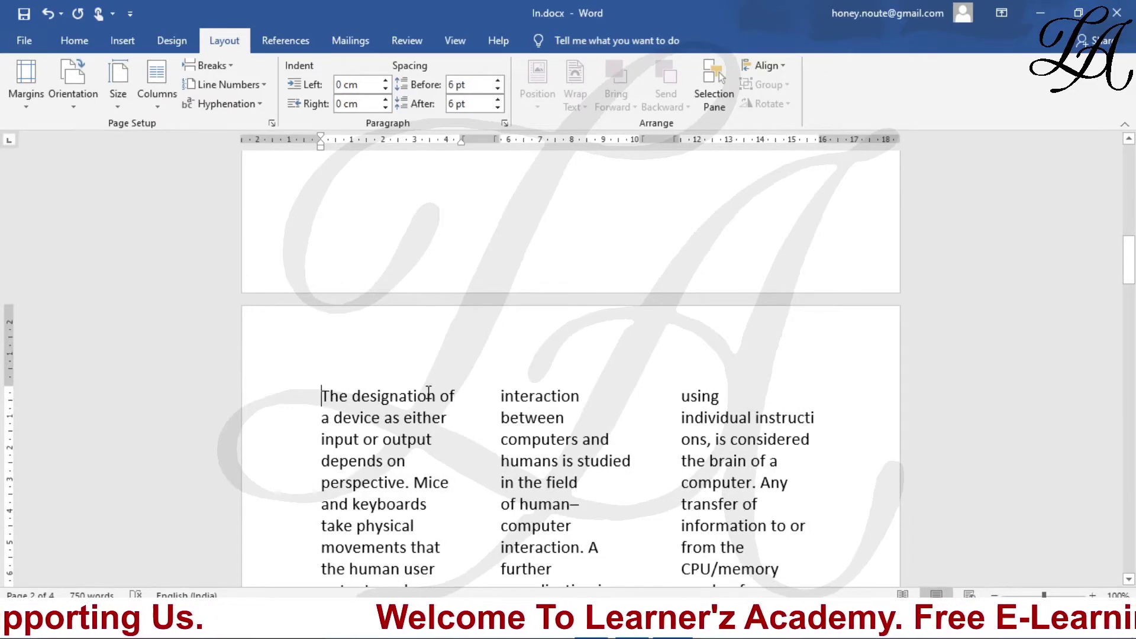
# Undo the three-column layout and remove the section break before "The designation of a device".
pyautogui.hotkey('ctrl', 'z')
pyautogui.scroll(10, 428, 392)
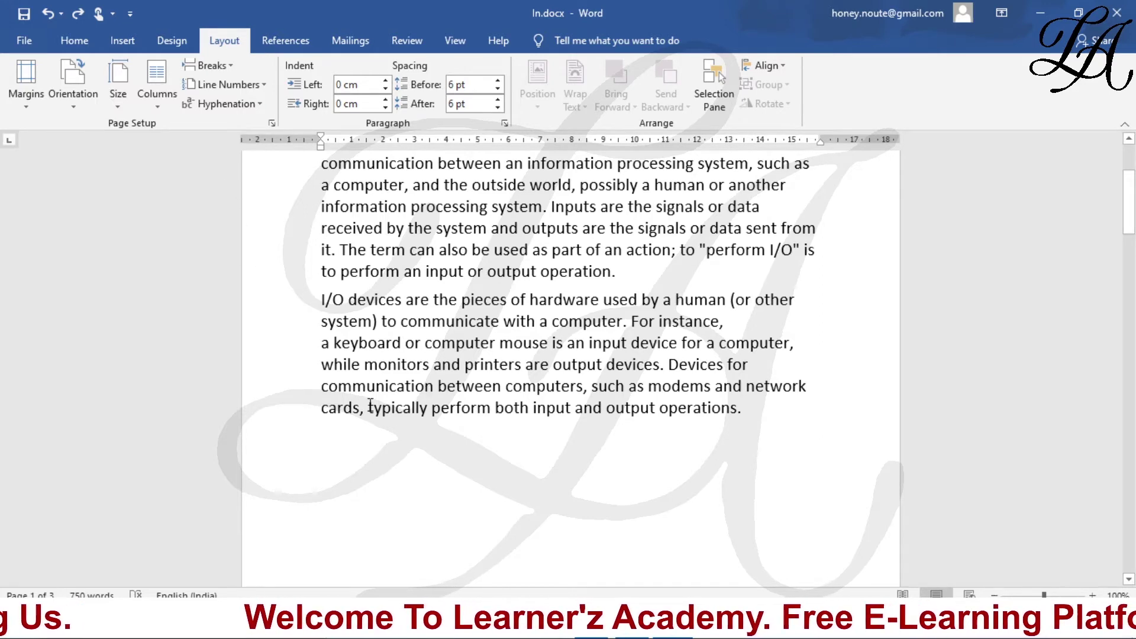
pyautogui.press('BackSpace')
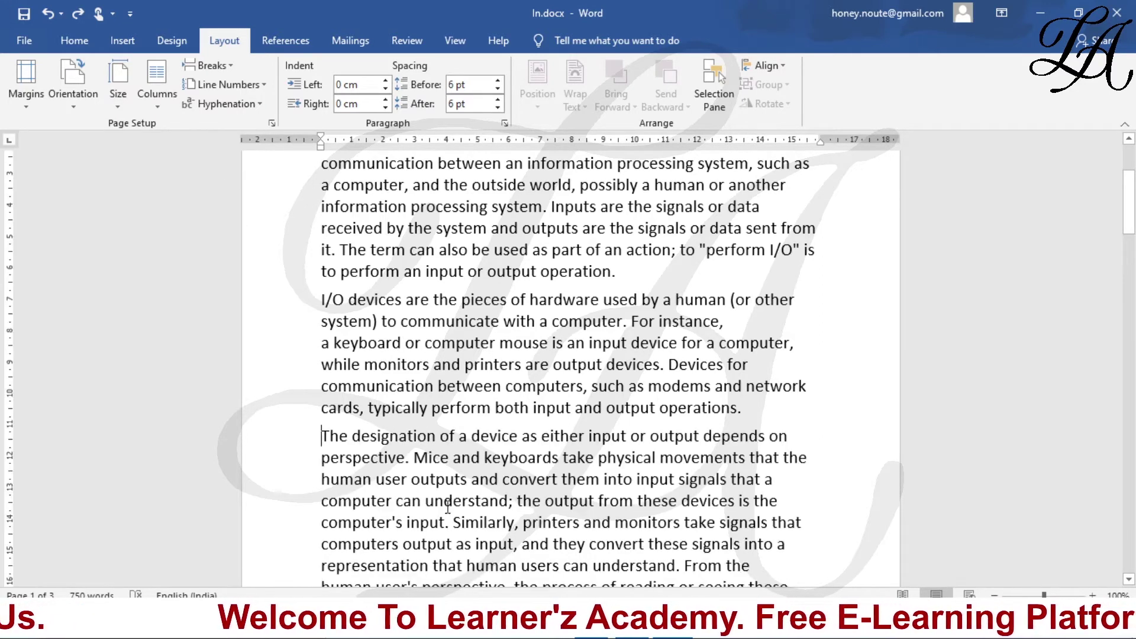
# Insert a Continuous section break at the start of the third paragraph, before "The designation of a device".
pyautogui.click(222, 69)
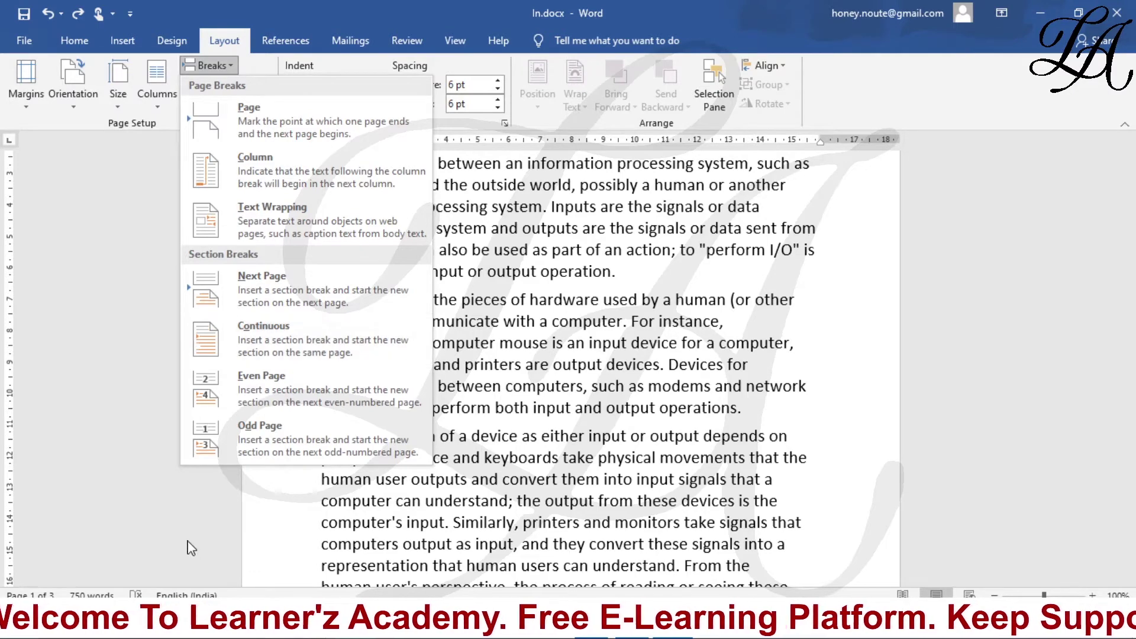
pyautogui.click(278, 515)
pyautogui.moveTo(322, 436); pyautogui.dragTo(452, 458)
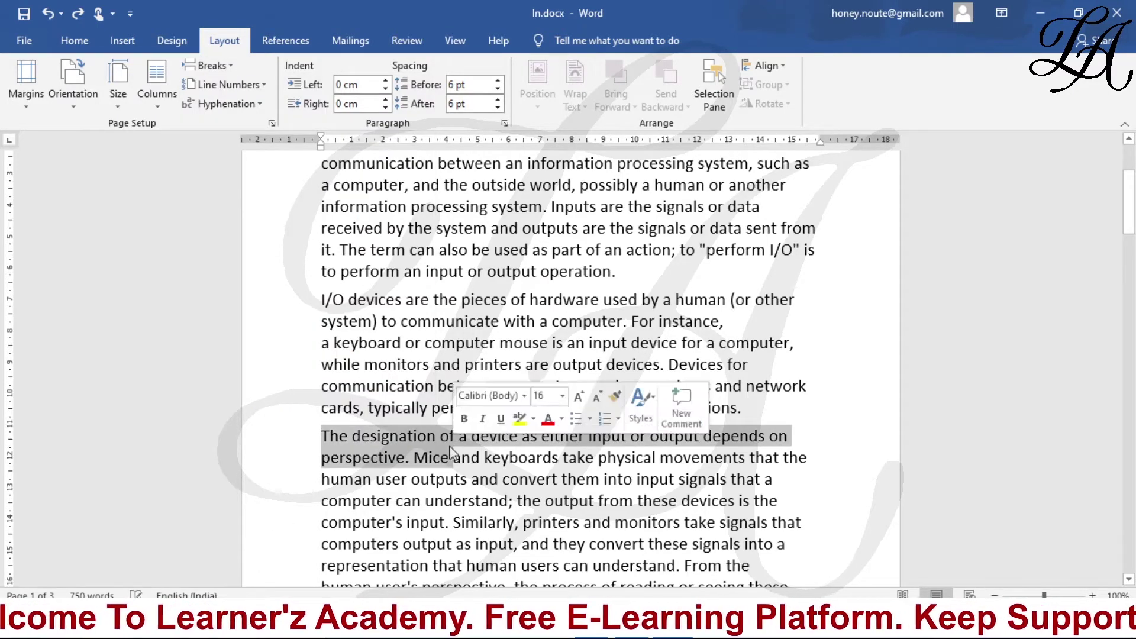
pyautogui.click(299, 444)
pyautogui.click(322, 437)
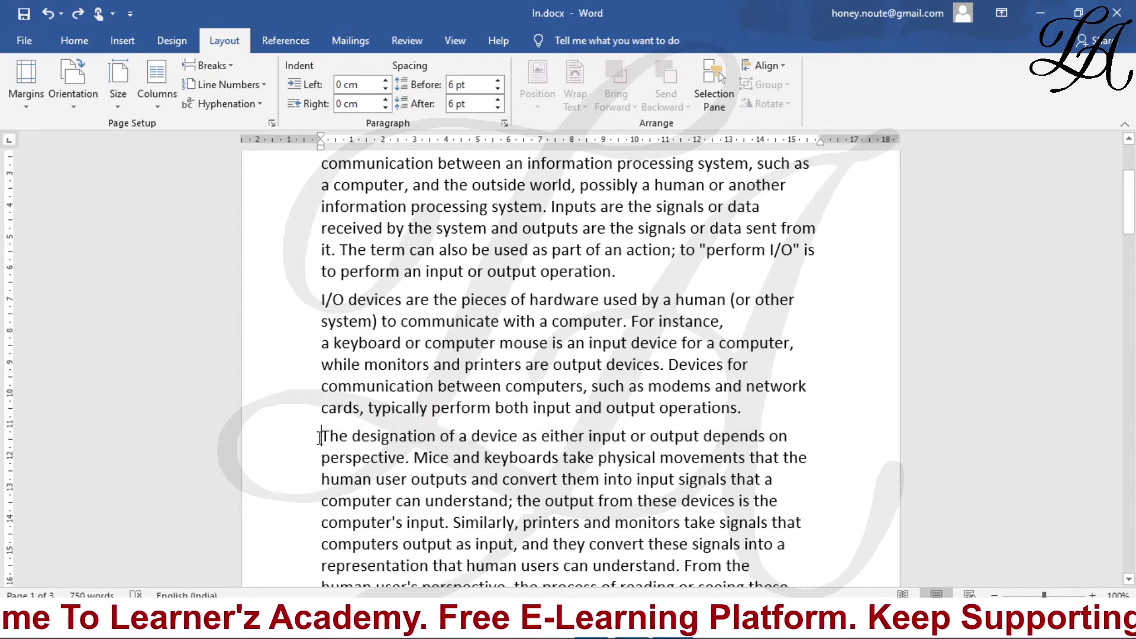
pyautogui.click(223, 74)
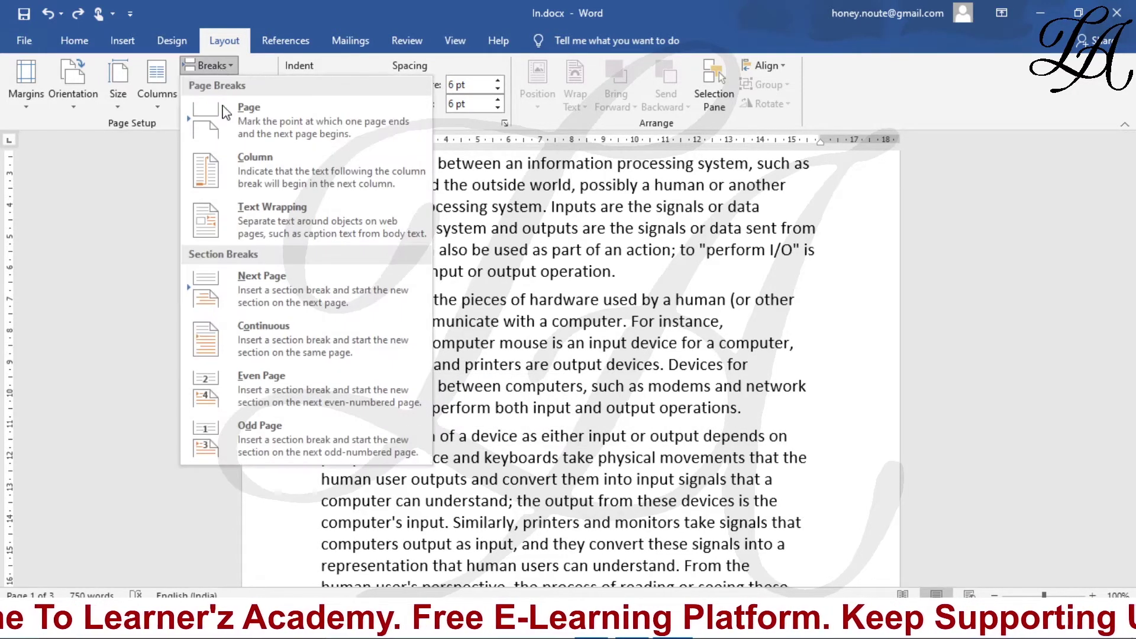
pyautogui.click(290, 329)
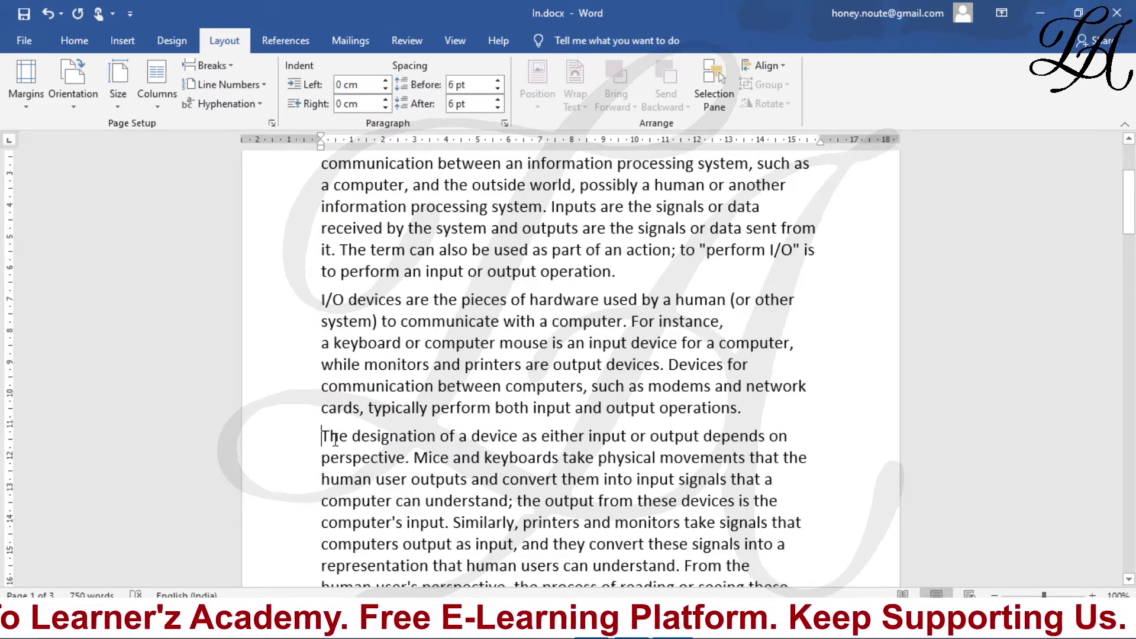
# Format the first section, containing the title and the first two paragraphs, in three columns.
pyautogui.moveTo(323, 437); pyautogui.dragTo(469, 449)
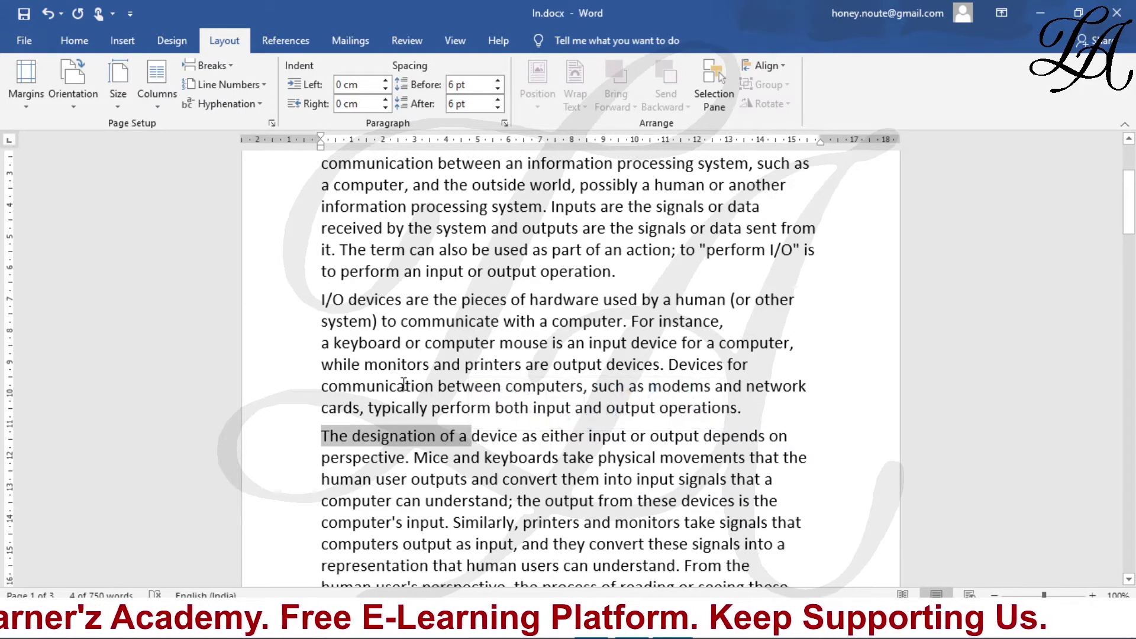
pyautogui.scroll(2, 396, 437)
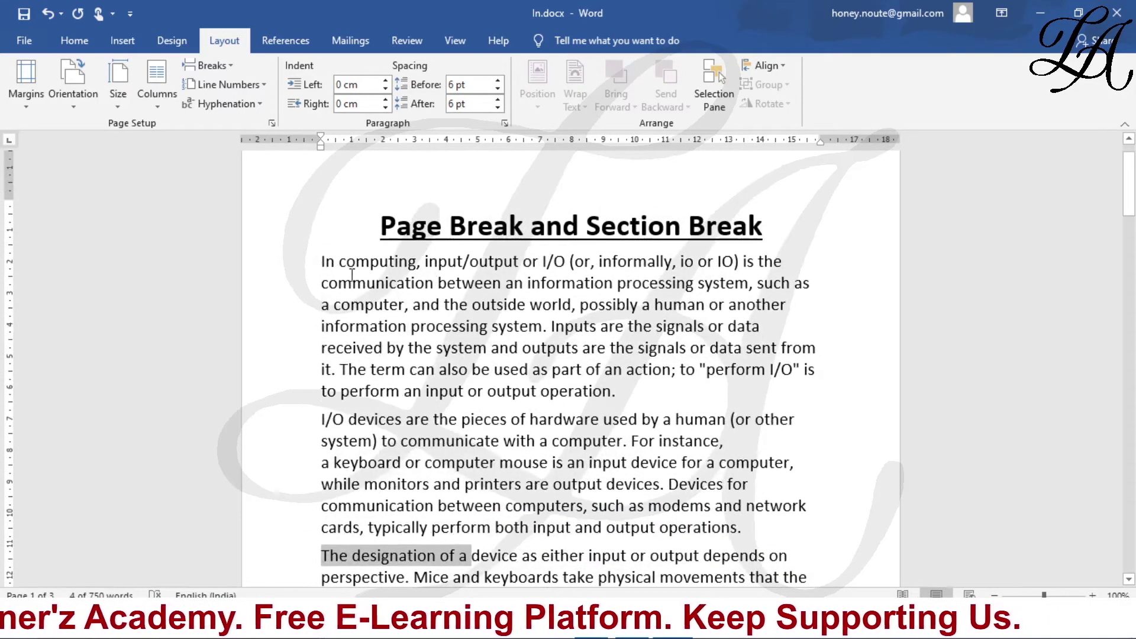
pyautogui.moveTo(318, 262); pyautogui.dragTo(750, 530)
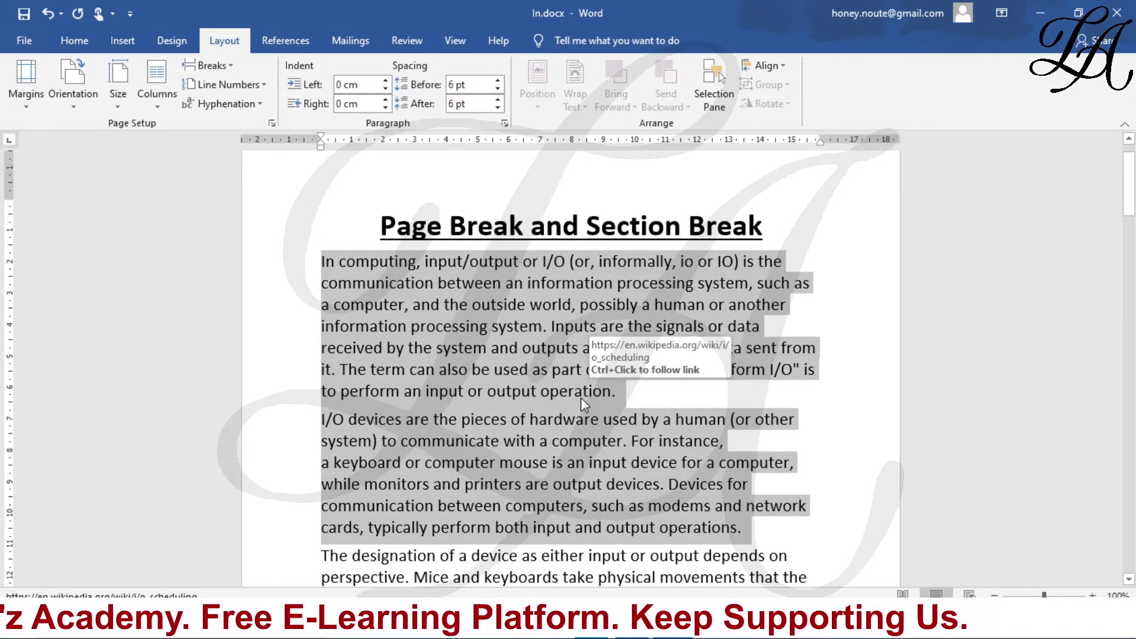
pyautogui.moveTo(335, 263)
pyautogui.mouseDown()
pyautogui.moveTo(507, 227)
pyautogui.moveTo(381, 228)
pyautogui.moveTo(335, 269)
pyautogui.mouseUp()
pyautogui.click(151, 78)
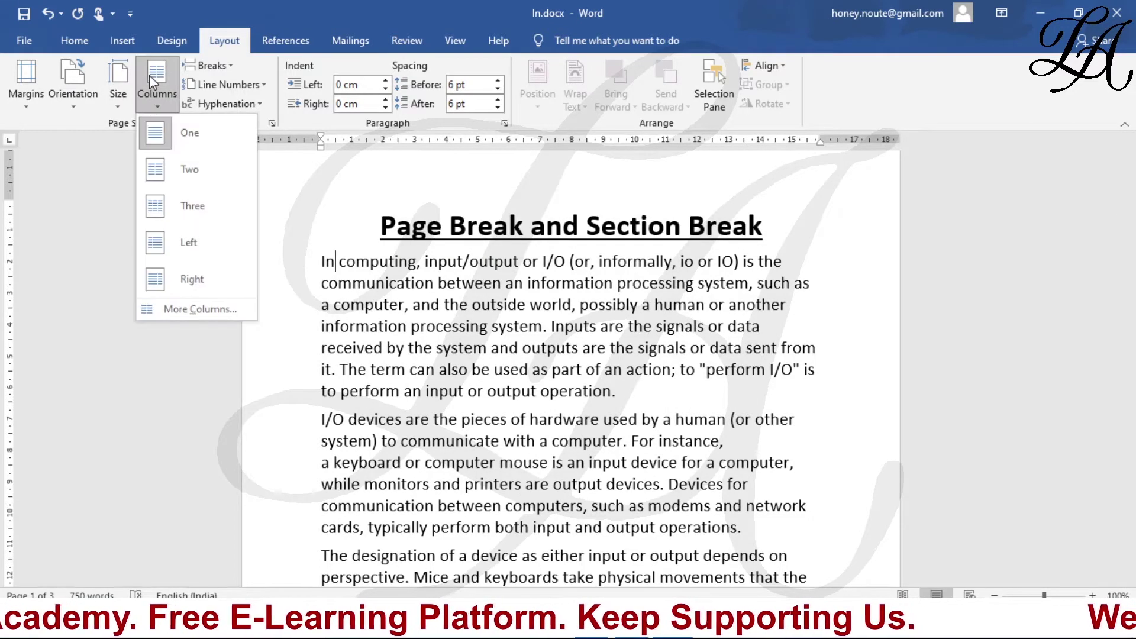
pyautogui.click(168, 204)
pyautogui.scroll(-5, 387, 352)
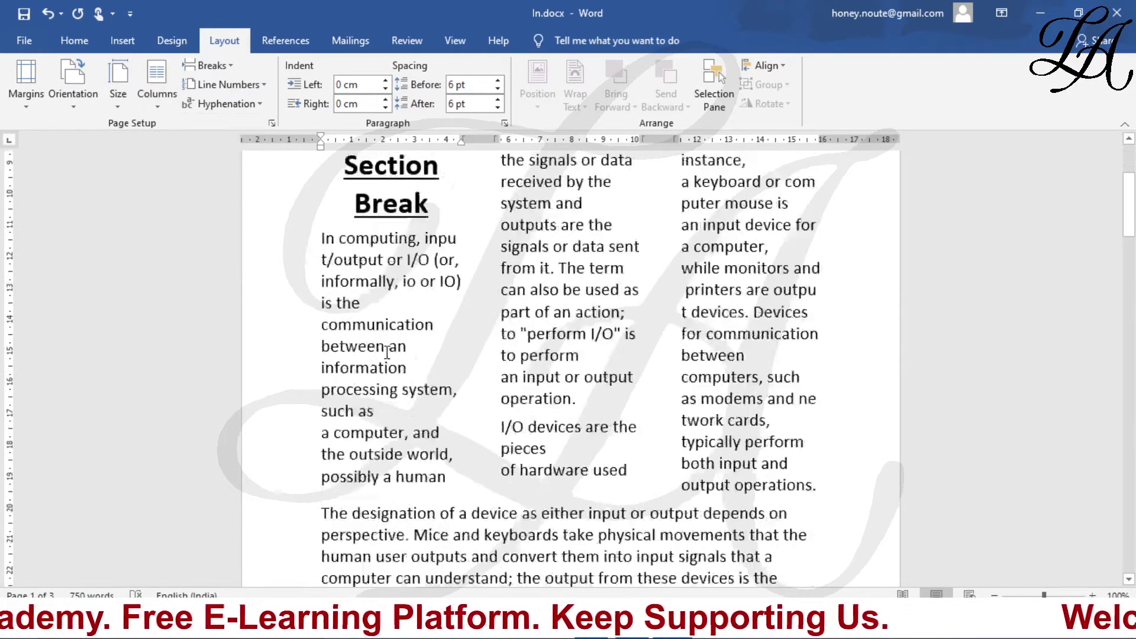
# Highlight the opening of the third paragraph for comparison and undo the first section's three-column layout.
pyautogui.click(320, 331)
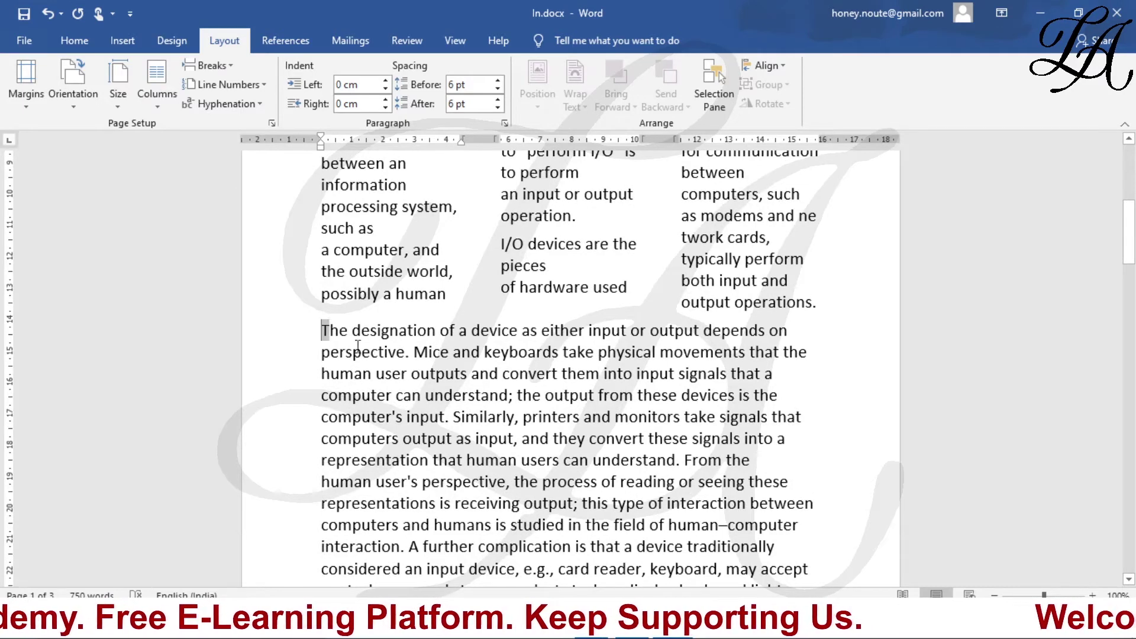
pyautogui.keyDown('shift'); pyautogui.click(391, 352); pyautogui.keyUp('shift')
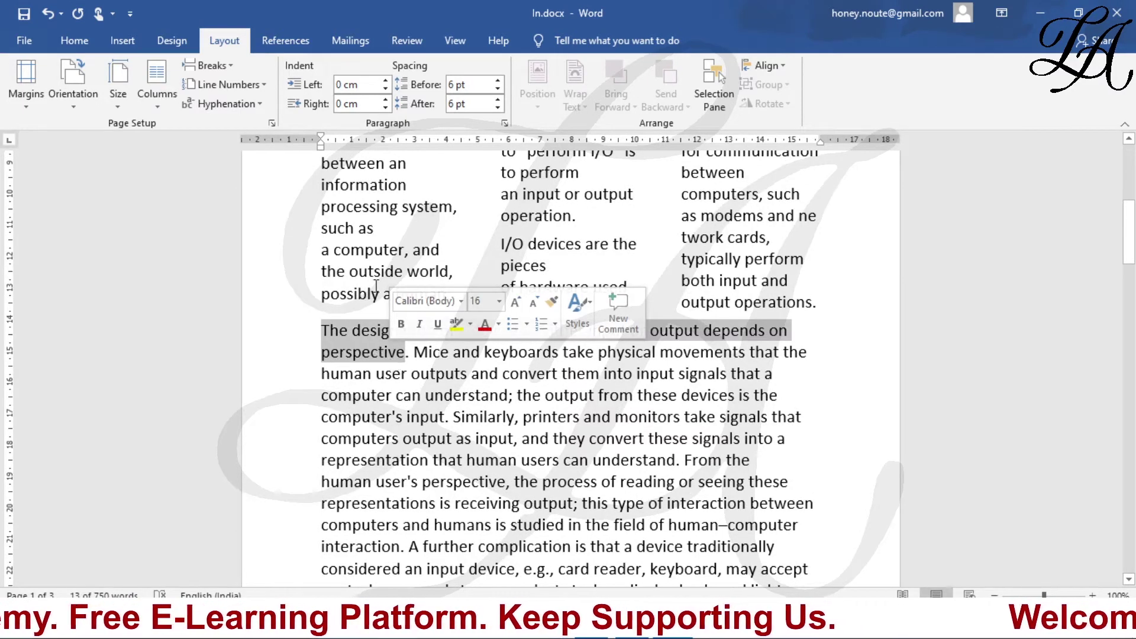
pyautogui.scroll(2, 349, 304)
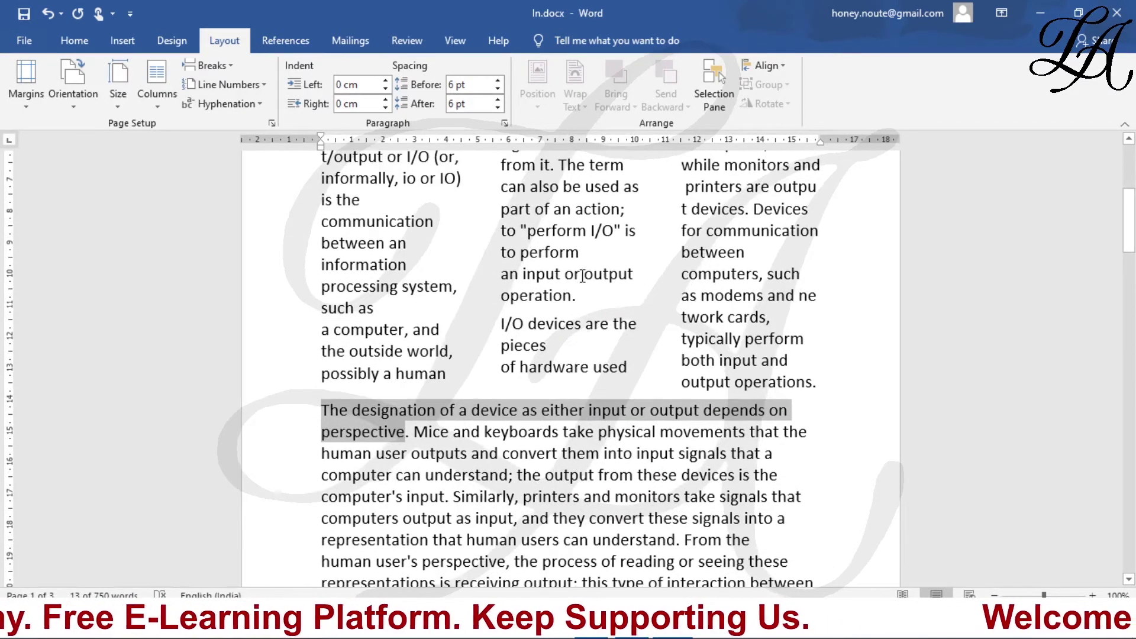
pyautogui.click(463, 330)
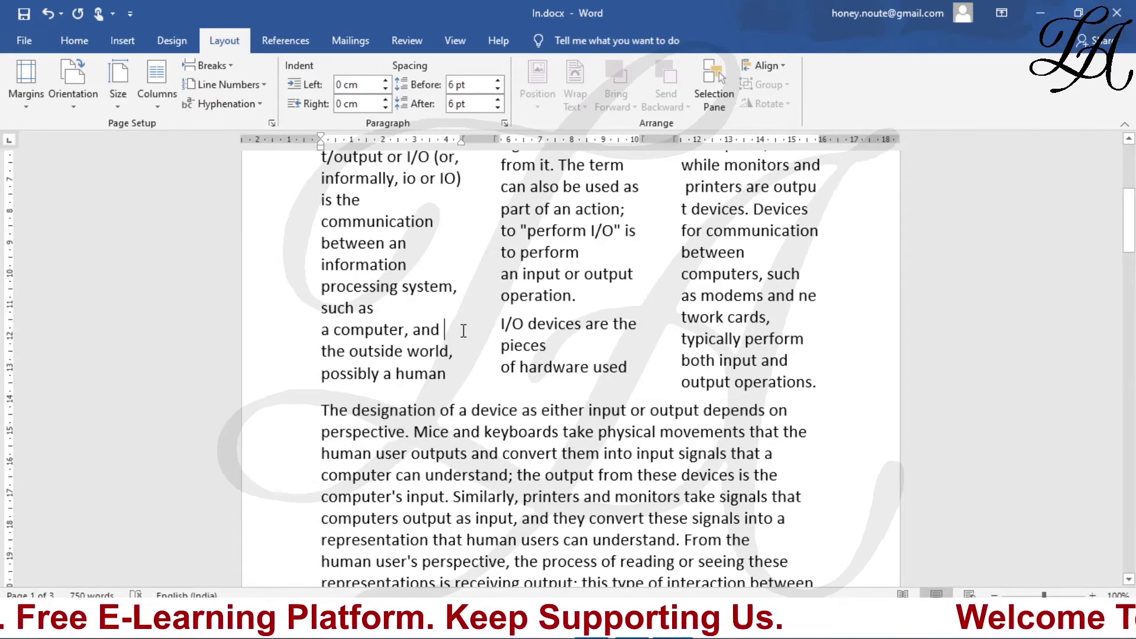
pyautogui.hotkey('ctrl', 'z')
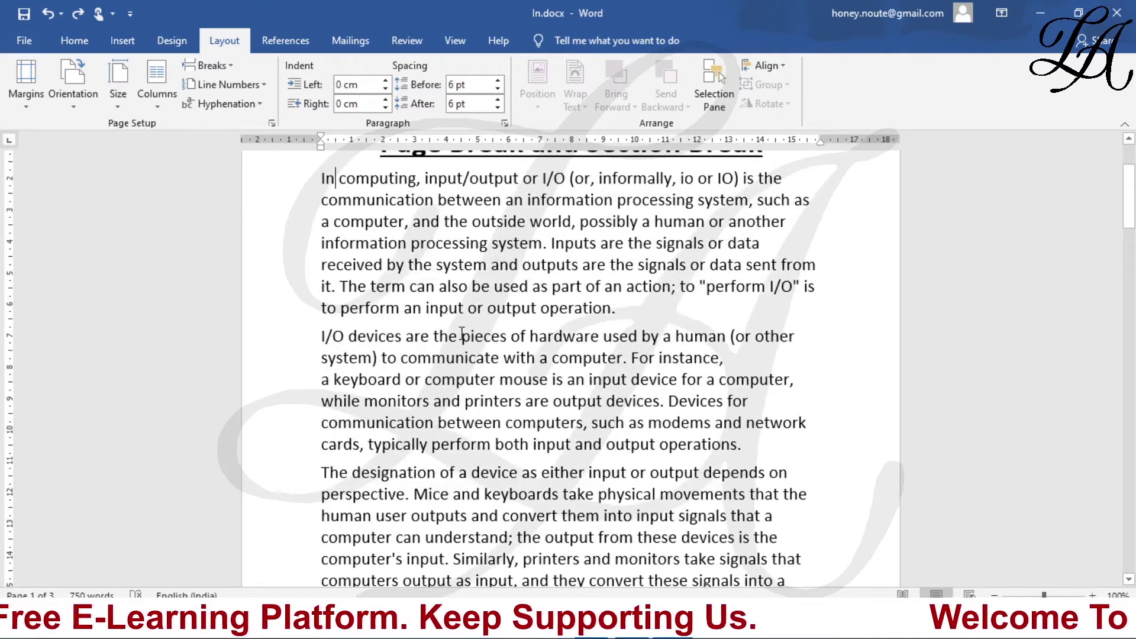
# Format the second section, starting at "The designation of a device", in three columns.
pyautogui.moveTo(321, 473); pyautogui.dragTo(457, 473)
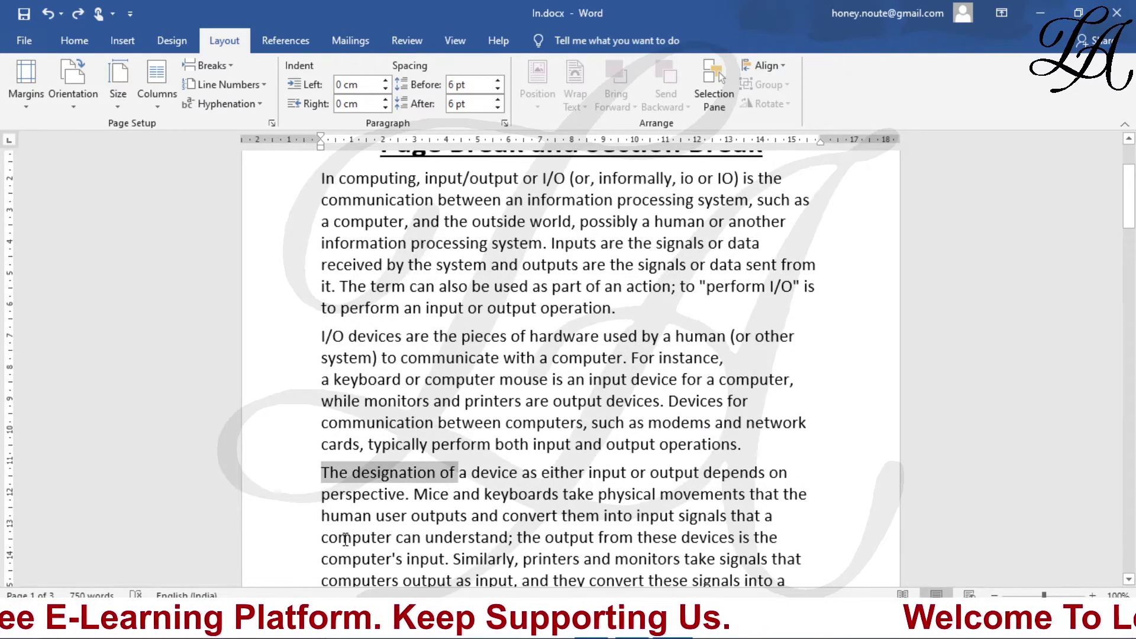
pyautogui.click(320, 476)
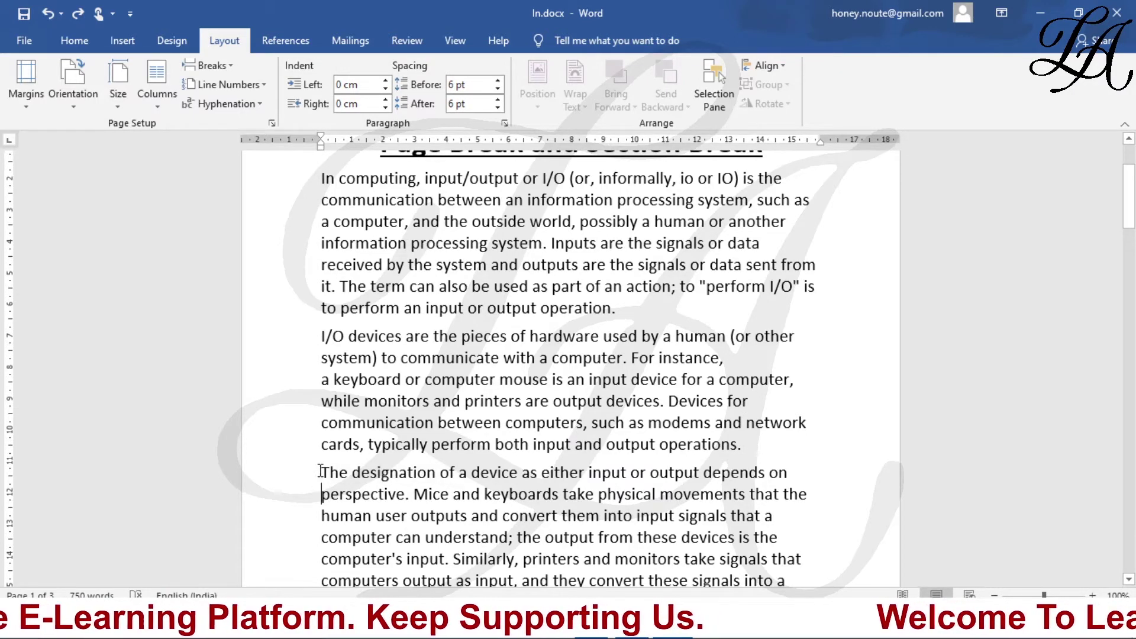
pyautogui.click(157, 83)
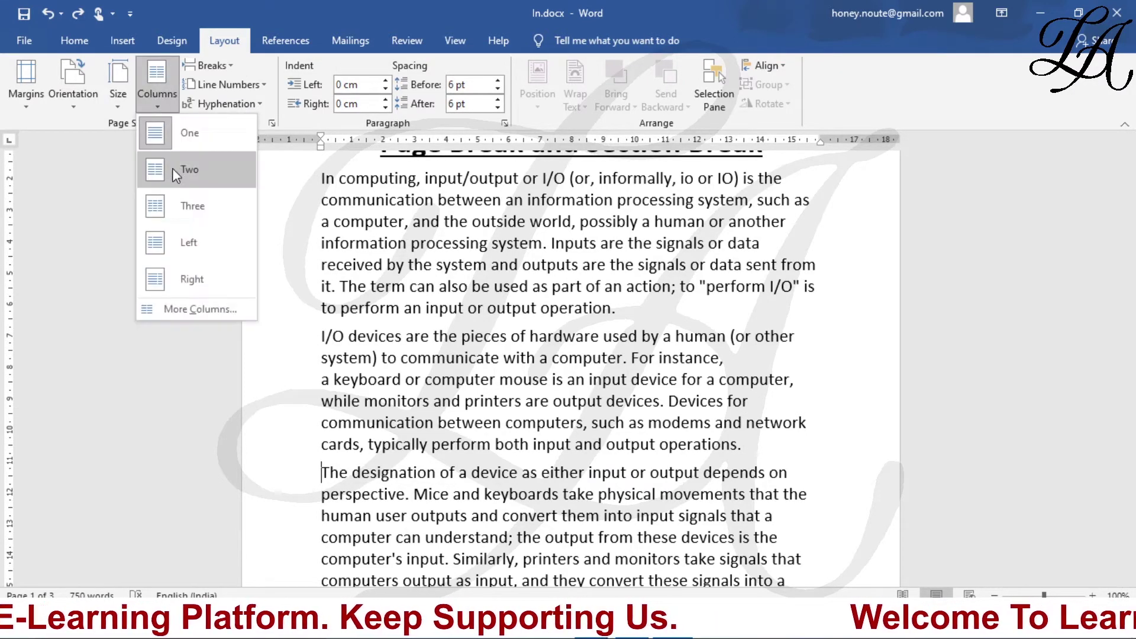
pyautogui.click(180, 206)
pyautogui.scroll(-4, 351, 210)
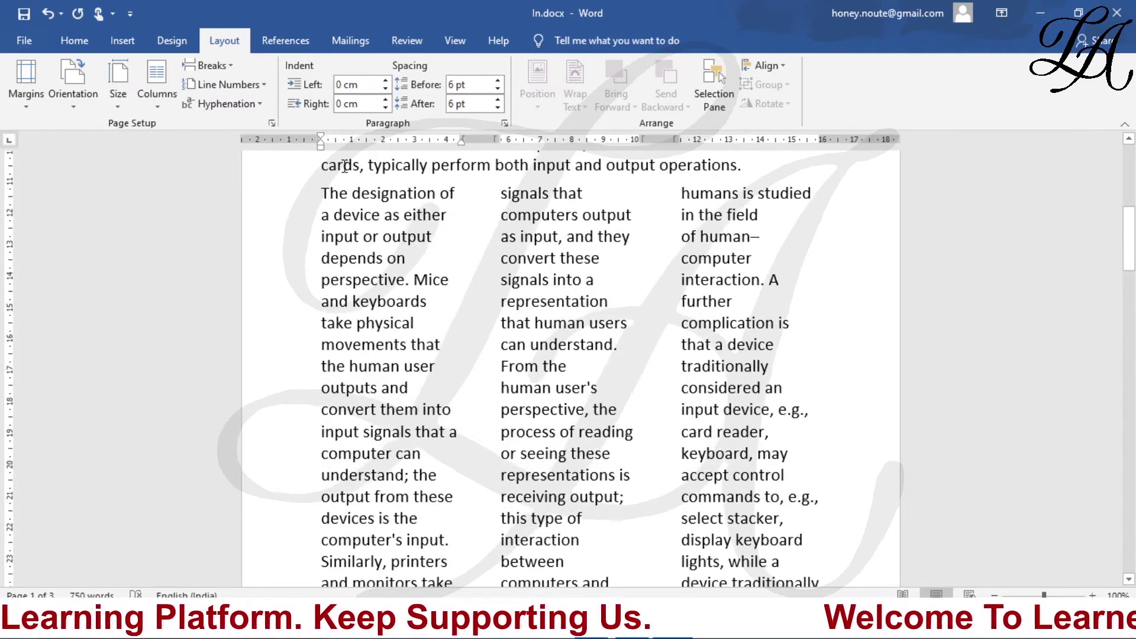
# Review how the three-column second section flows across the pages and undo its column layout.
pyautogui.scroll(-12, 613, 323)
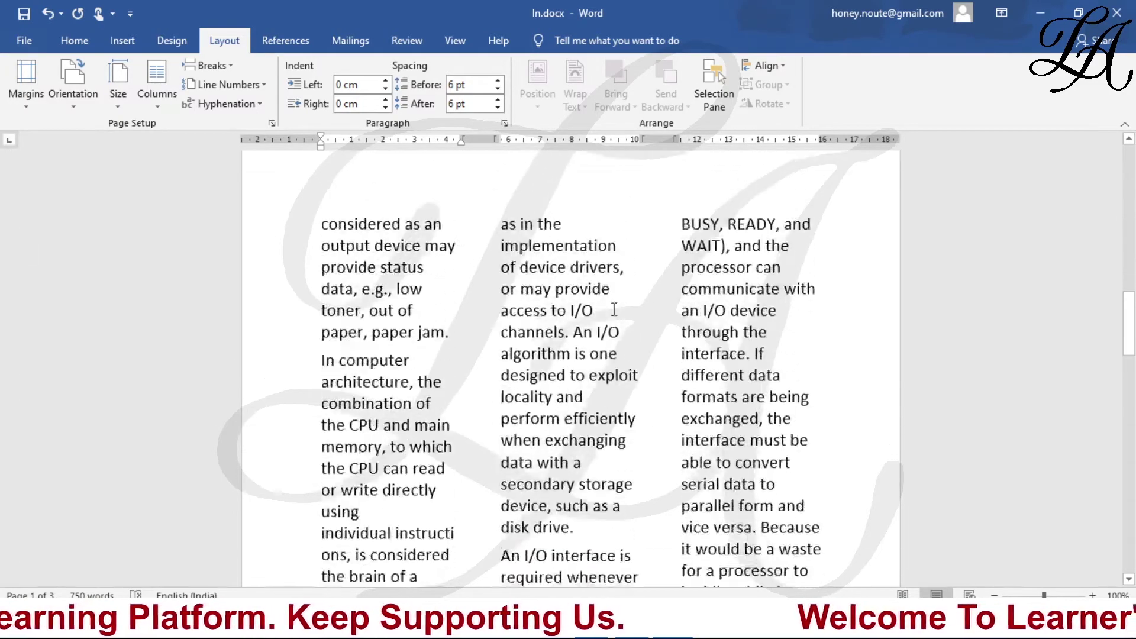
pyautogui.scroll(-10, 618, 296)
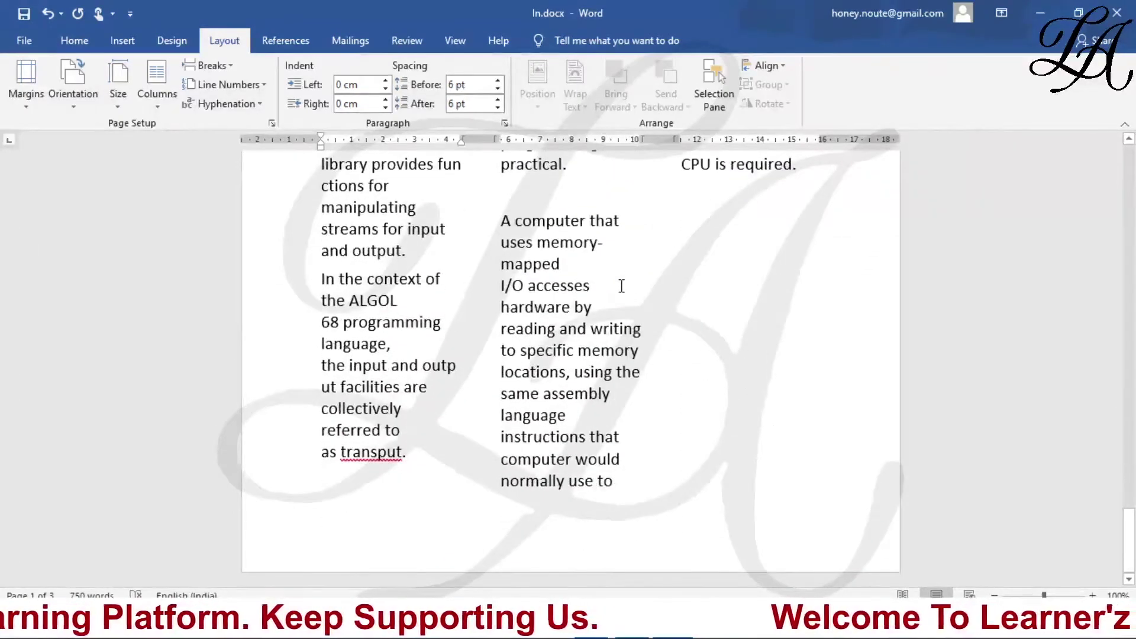
pyautogui.scroll(4, 620, 287)
pyautogui.scroll(-10, 621, 286)
pyautogui.scroll(5, 620, 285)
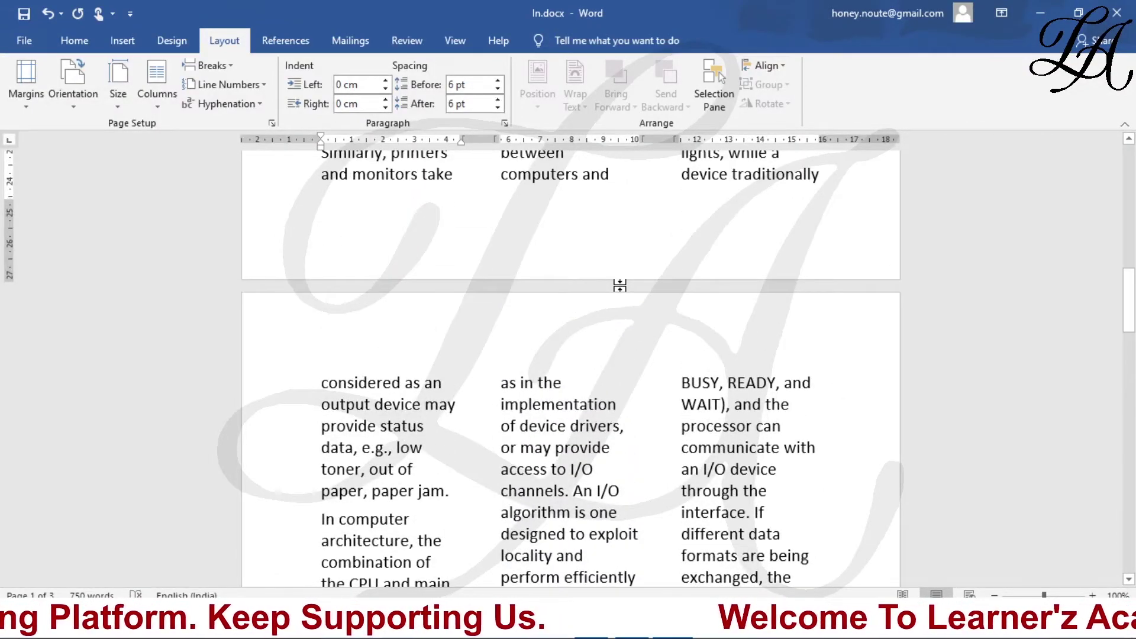
pyautogui.scroll(12, 619, 286)
pyautogui.scroll(-2, 621, 286)
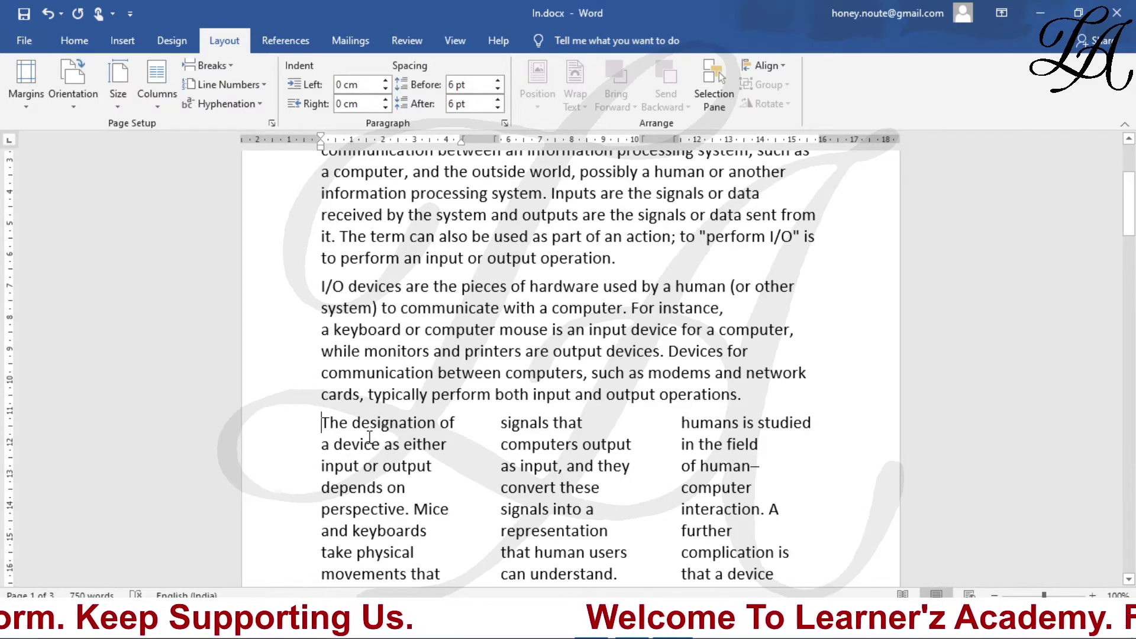
pyautogui.hotkey('ctrl', 'z')
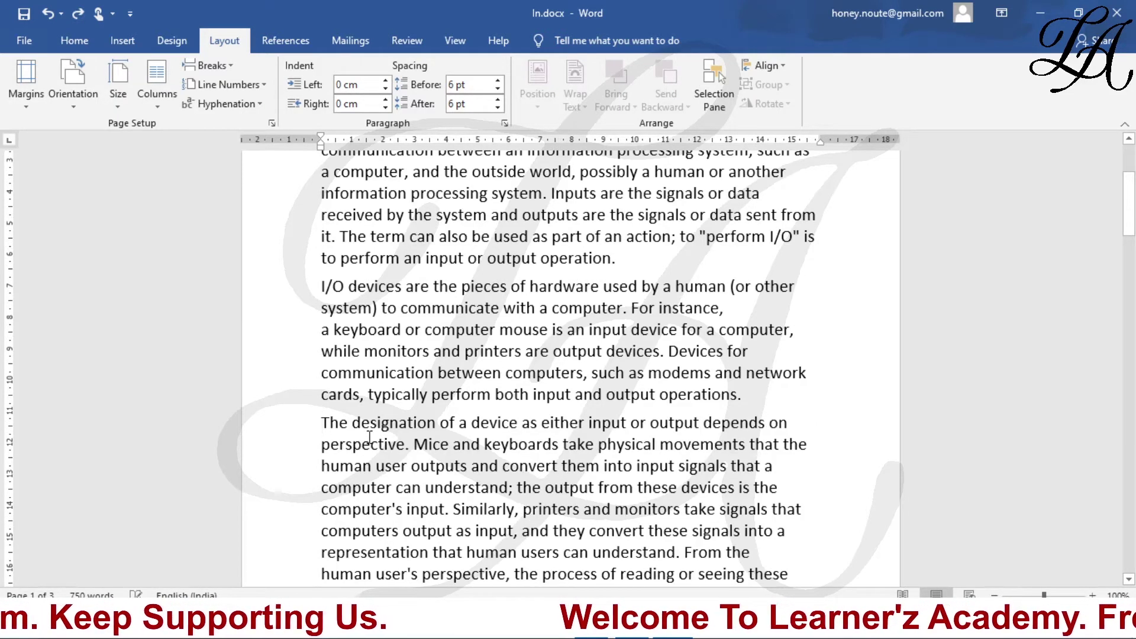
# Review the available page and section break types and the document's opening paragraphs.
pyautogui.click(237, 68)
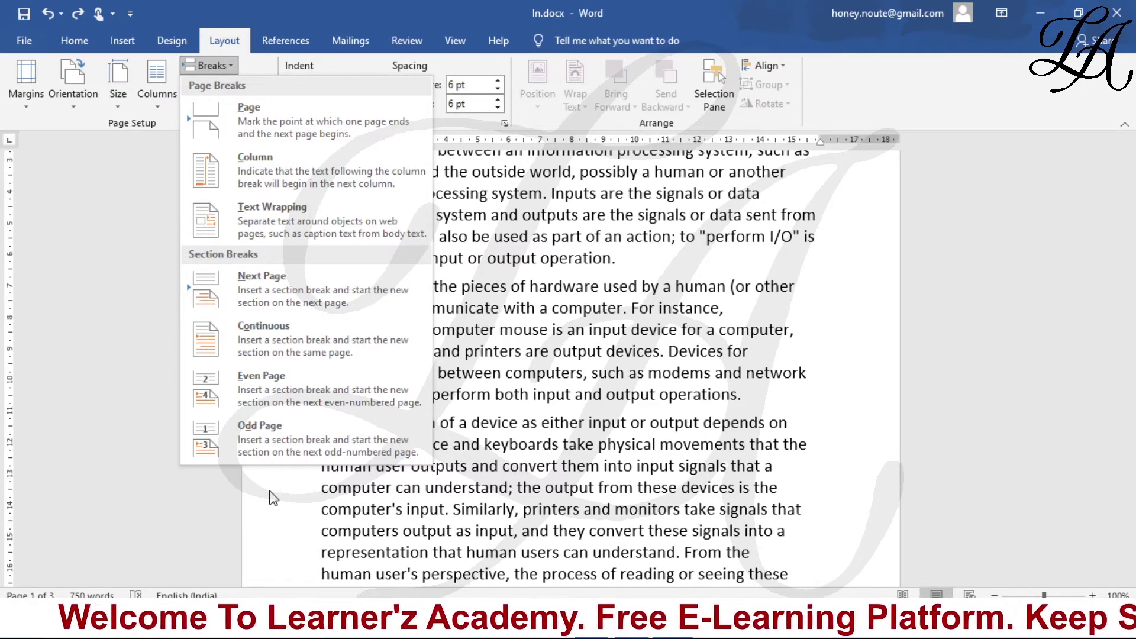
pyautogui.click(272, 498)
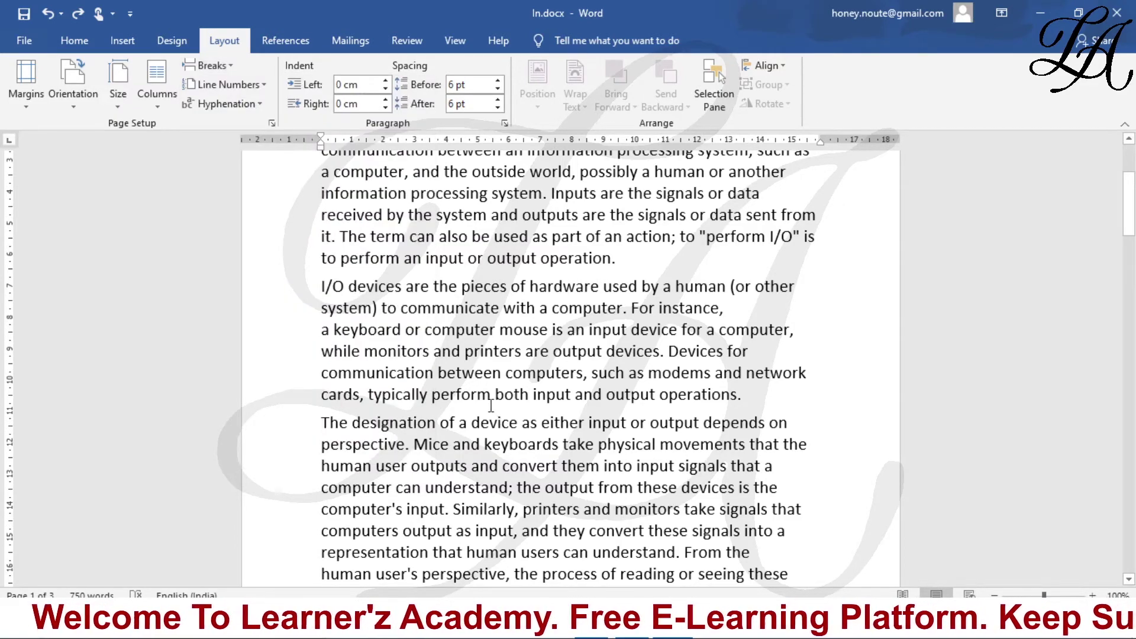
pyautogui.scroll(-4, 491, 406)
pyautogui.scroll(6, 490, 406)
pyautogui.click(464, 308)
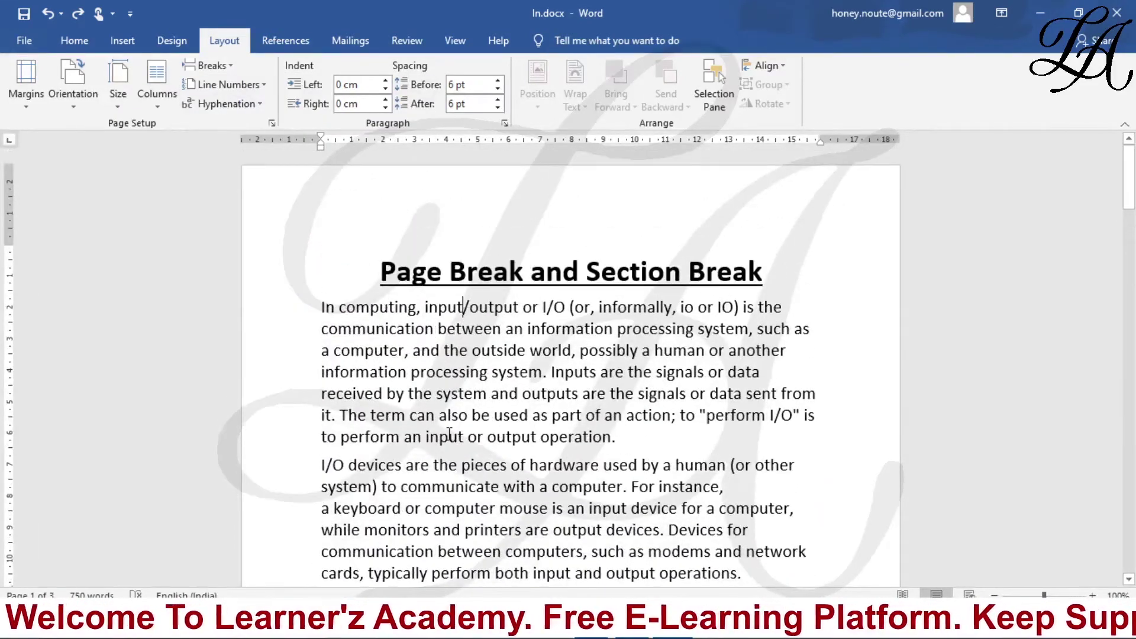
pyautogui.scroll(-2, 657, 412)
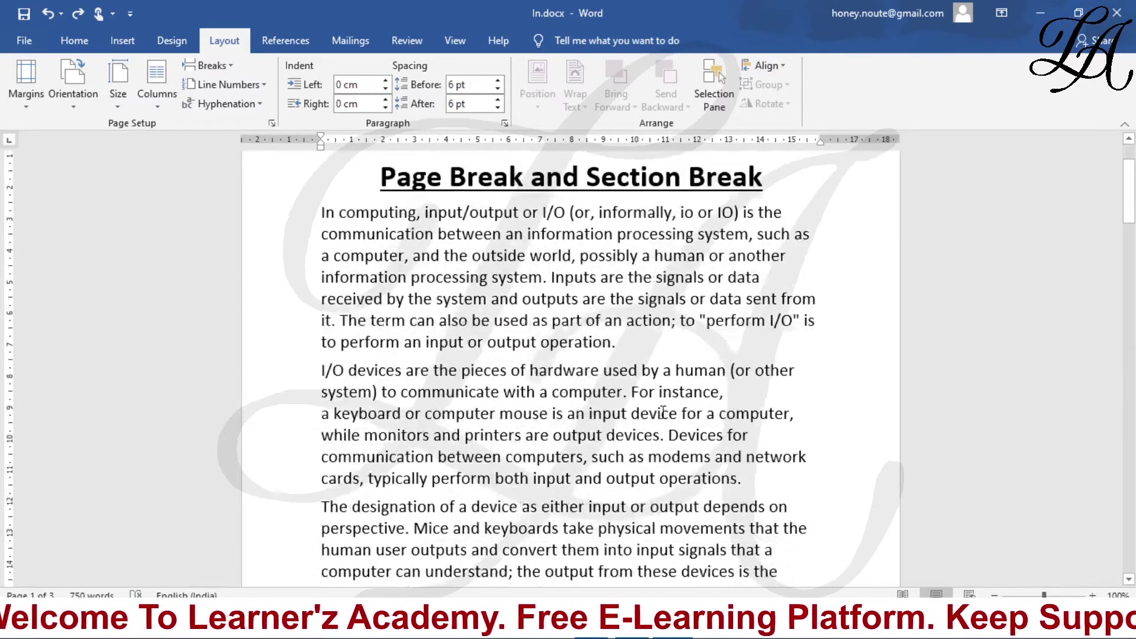
# Insert an Odd Page section break at the start of the second paragraph, before "I/O devices are the pieces of hardware".
pyautogui.moveTo(321, 346); pyautogui.dragTo(433, 348)
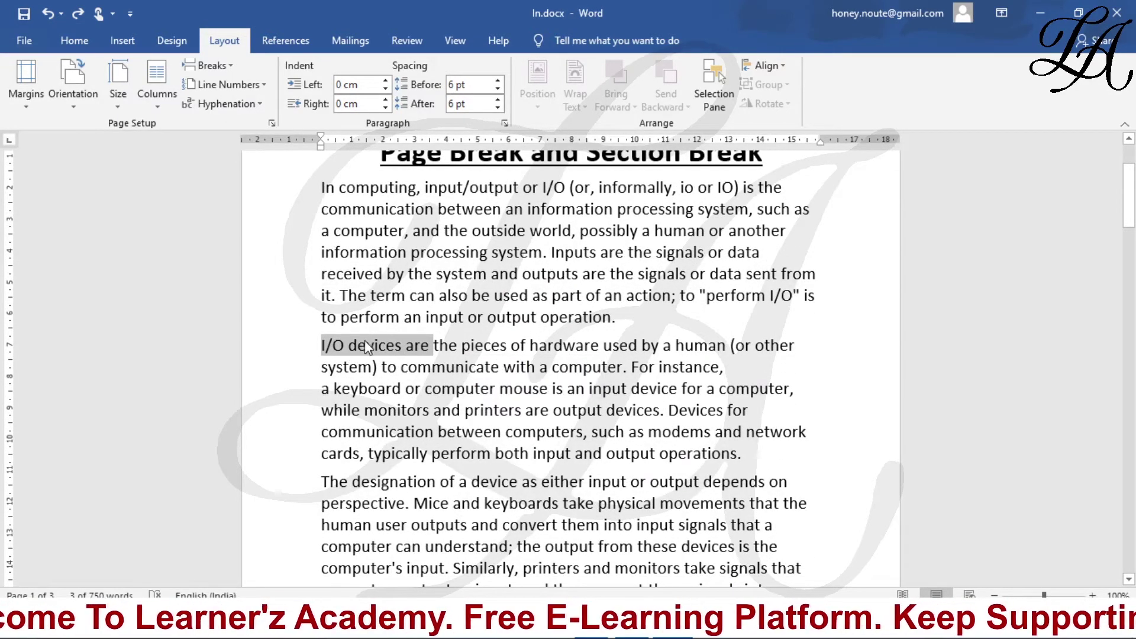
pyautogui.click(302, 355)
pyautogui.click(301, 409)
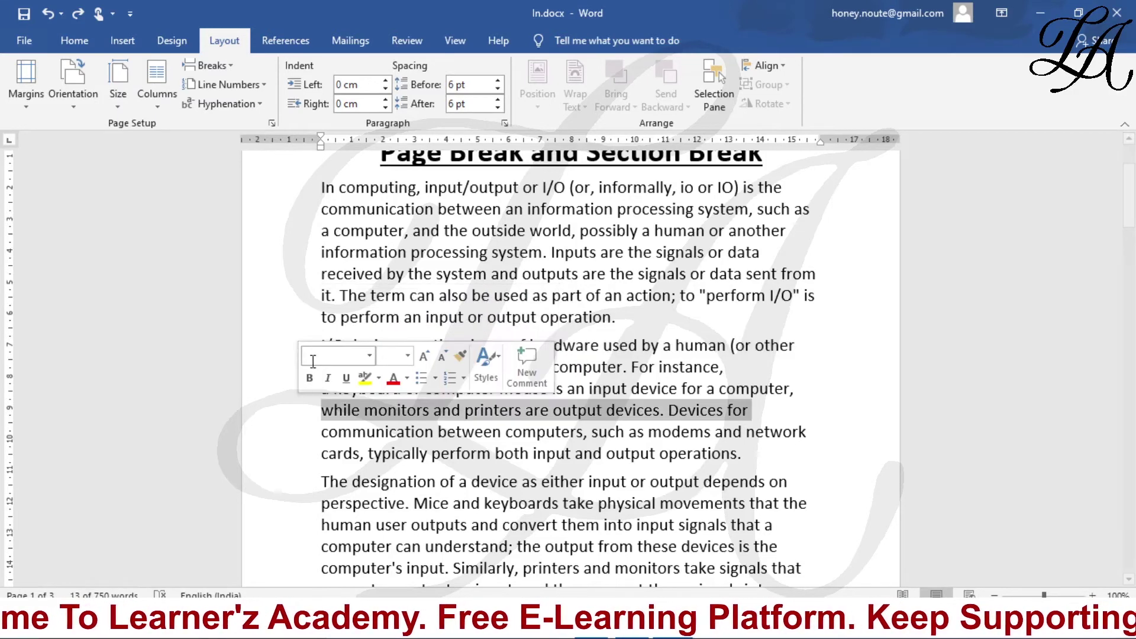
pyautogui.click(316, 483)
pyautogui.click(322, 345)
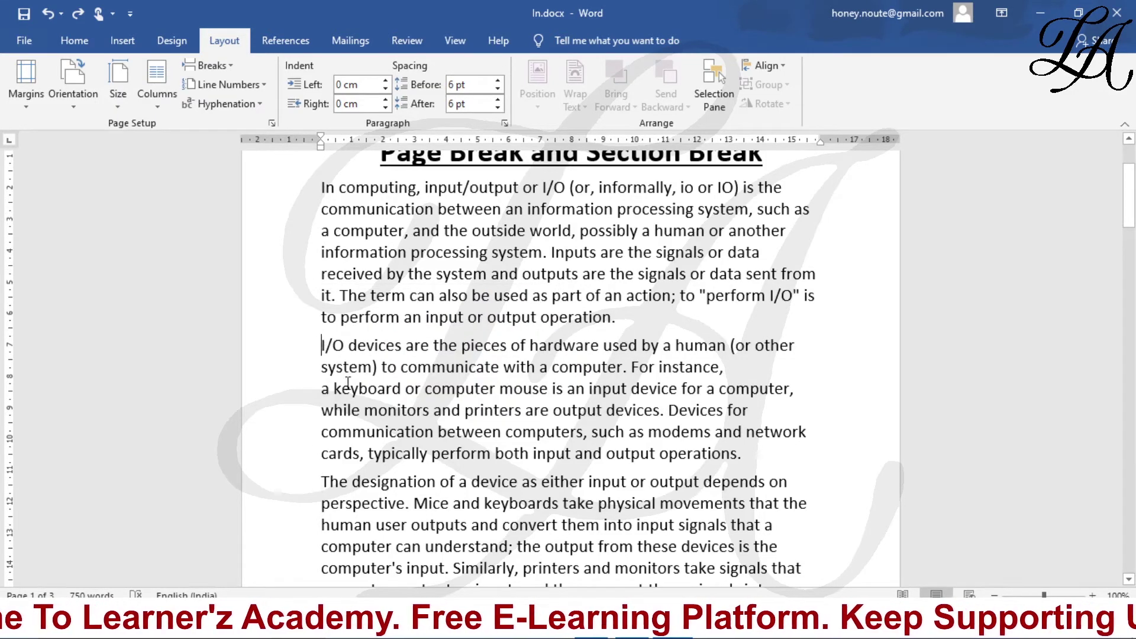
pyautogui.click(232, 65)
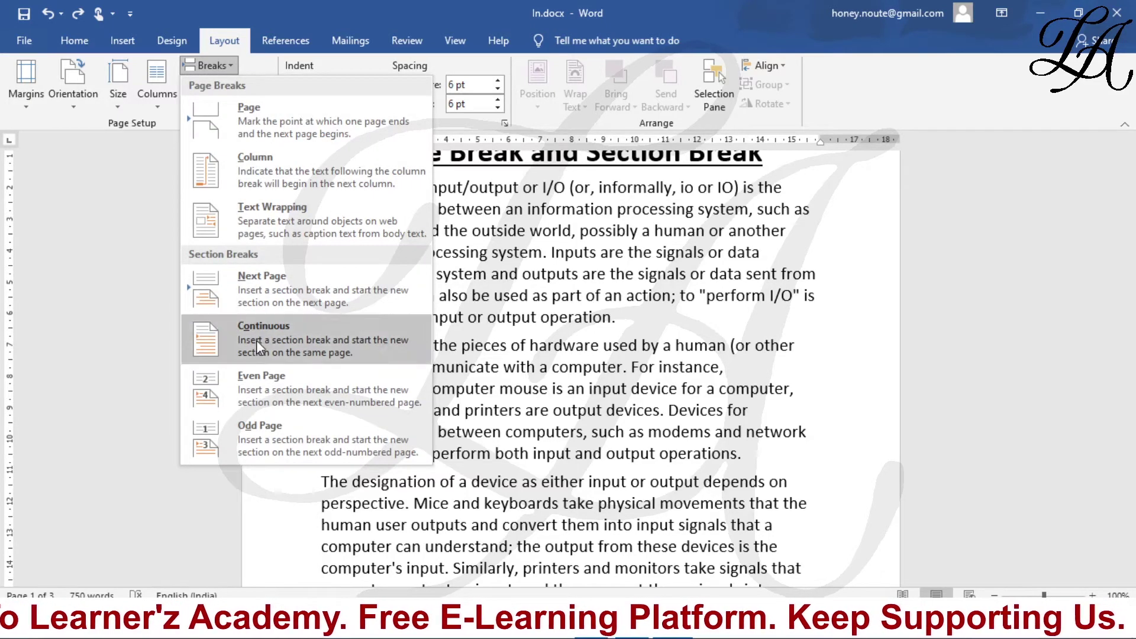
pyautogui.click(345, 445)
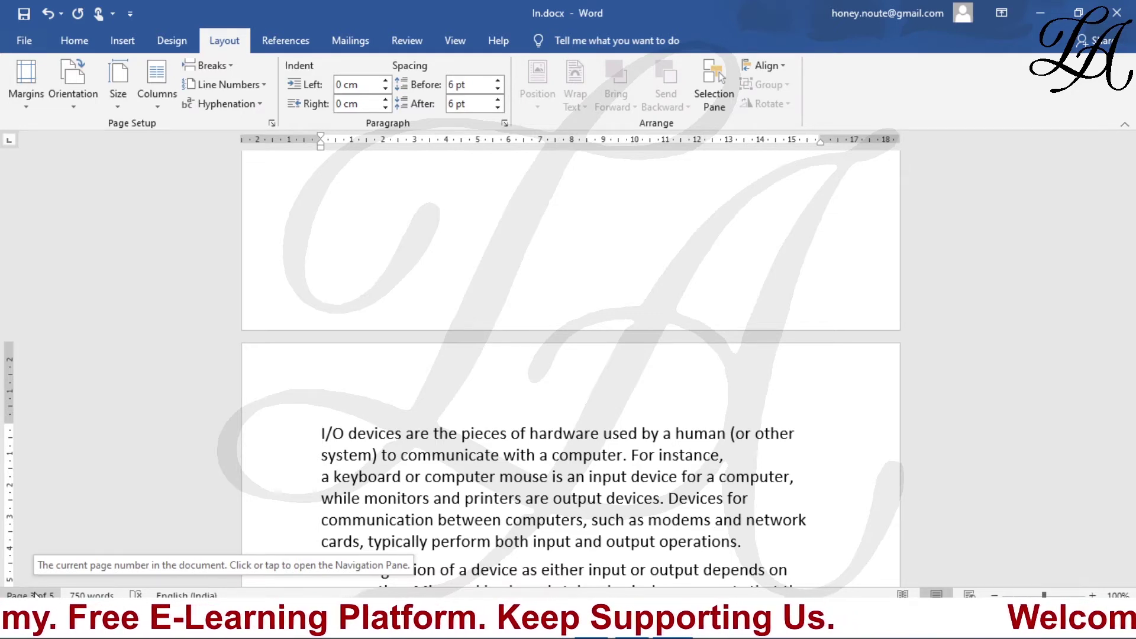
# Check the pages before and after the Odd Page section break and undo the break.
pyautogui.scroll(5, 423, 294)
pyautogui.scroll(5, 418, 292)
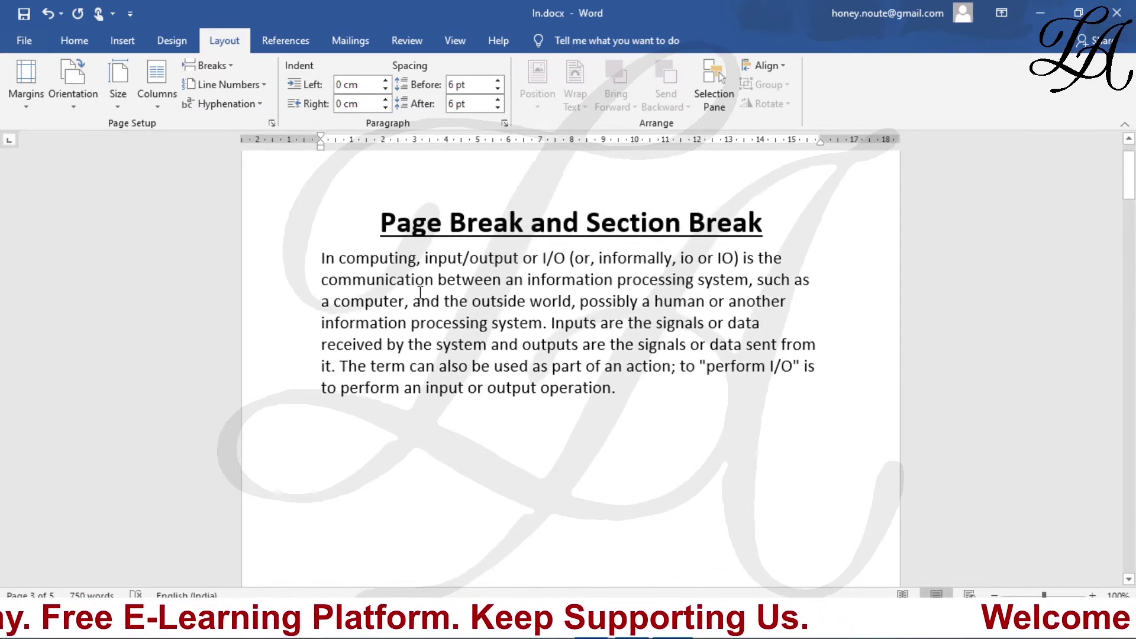
pyautogui.scroll(-10, 612, 438)
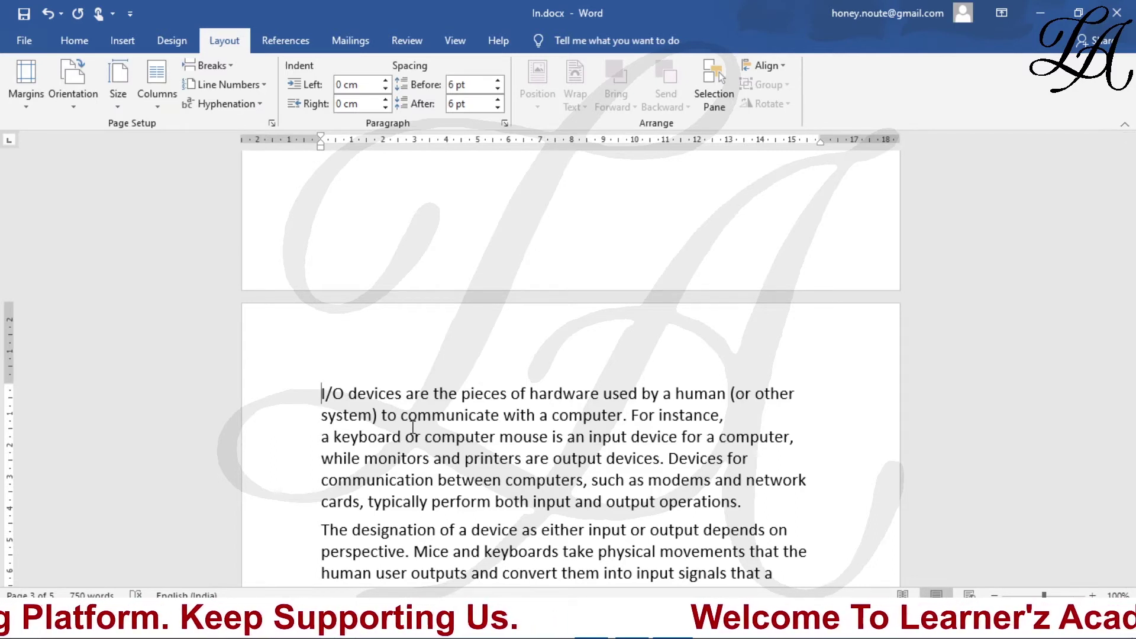
pyautogui.hotkey('ctrl', 'z')
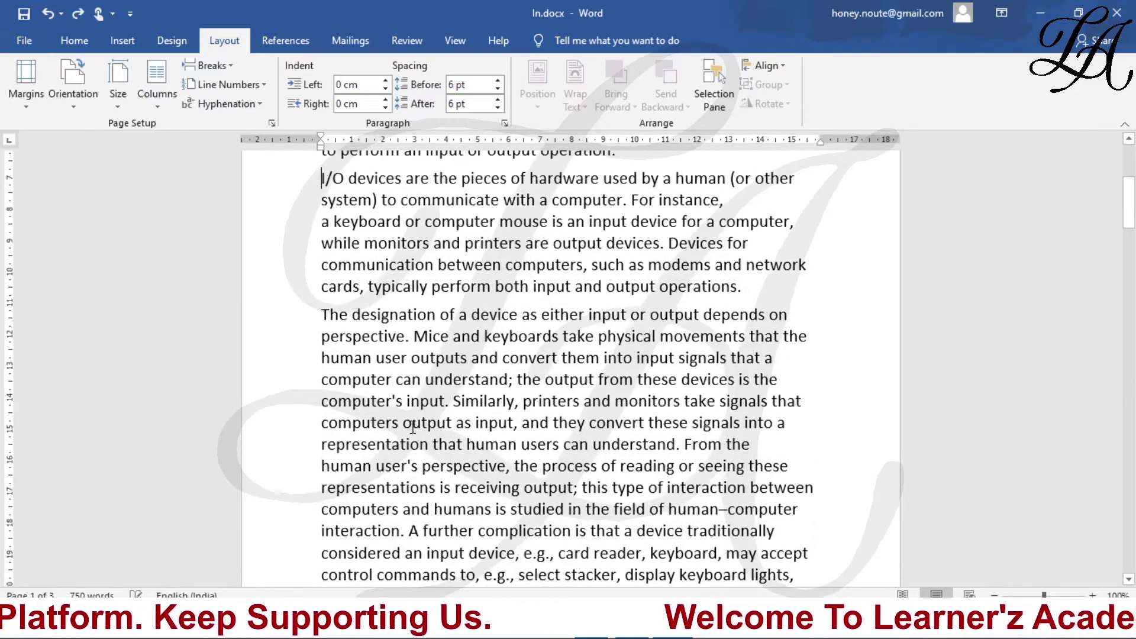
# Try an Even Page section break before the paragraph starting "An I/O interface is required" on page 2, and undo it.
pyautogui.scroll(2, 414, 415)
pyautogui.scroll(-4, 417, 408)
pyautogui.scroll(-8, 418, 407)
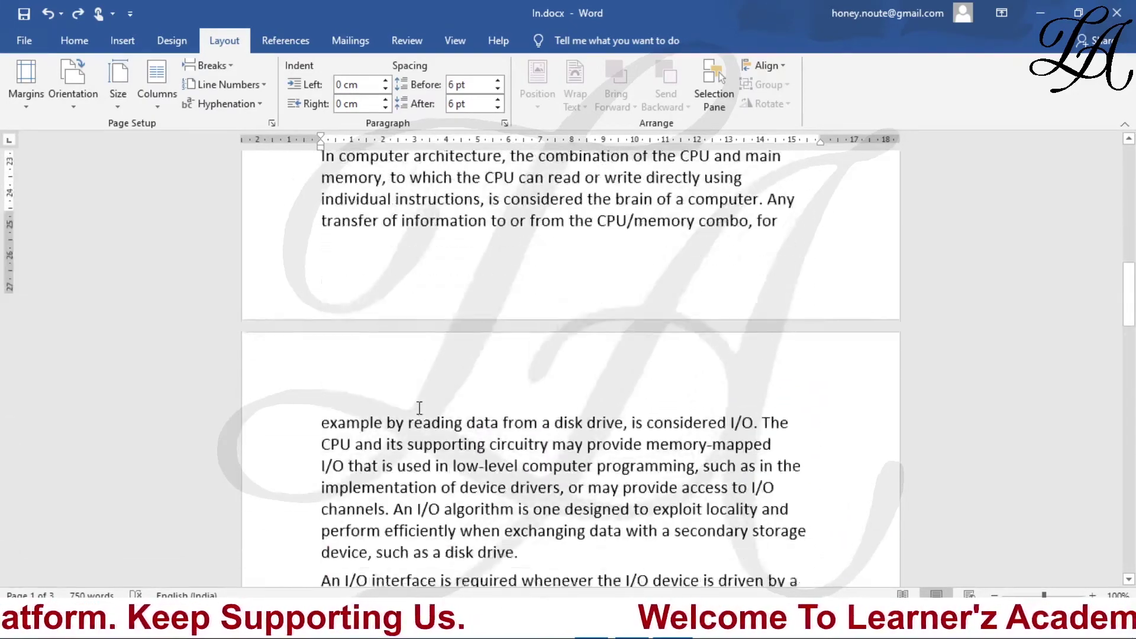
pyautogui.click(408, 423)
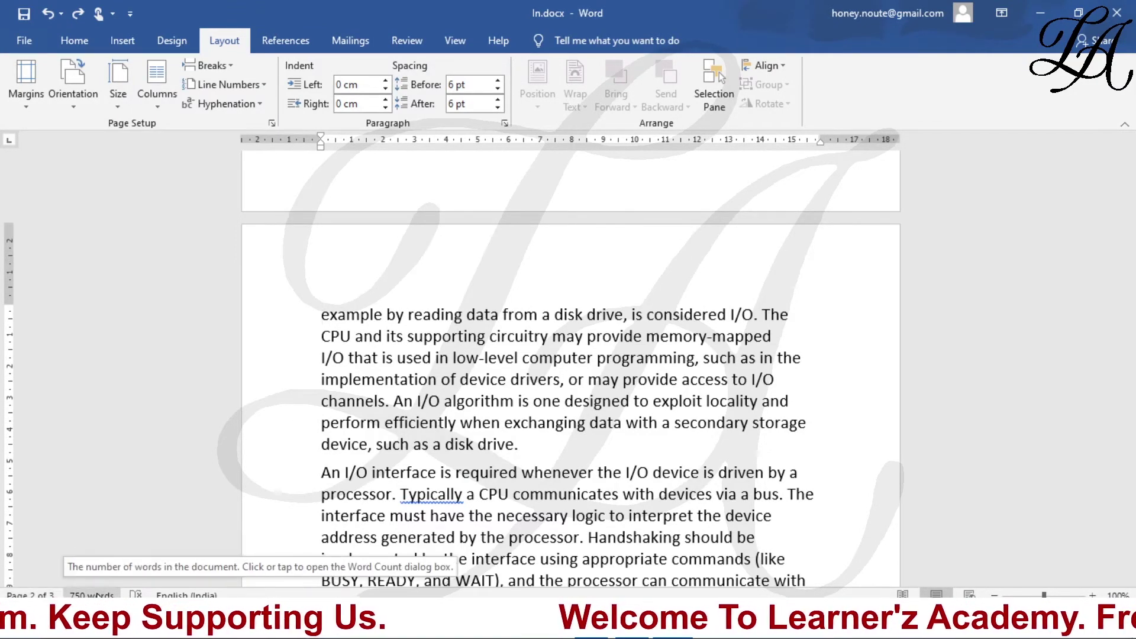
pyautogui.scroll(-1, 447, 369)
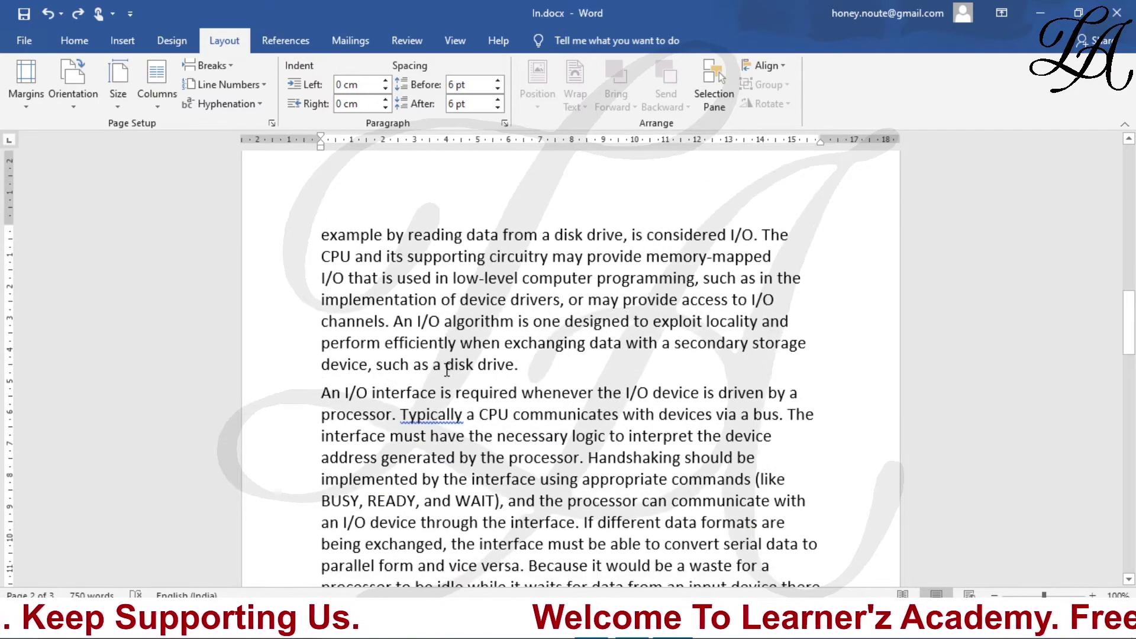
pyautogui.moveTo(318, 393); pyautogui.dragTo(428, 397)
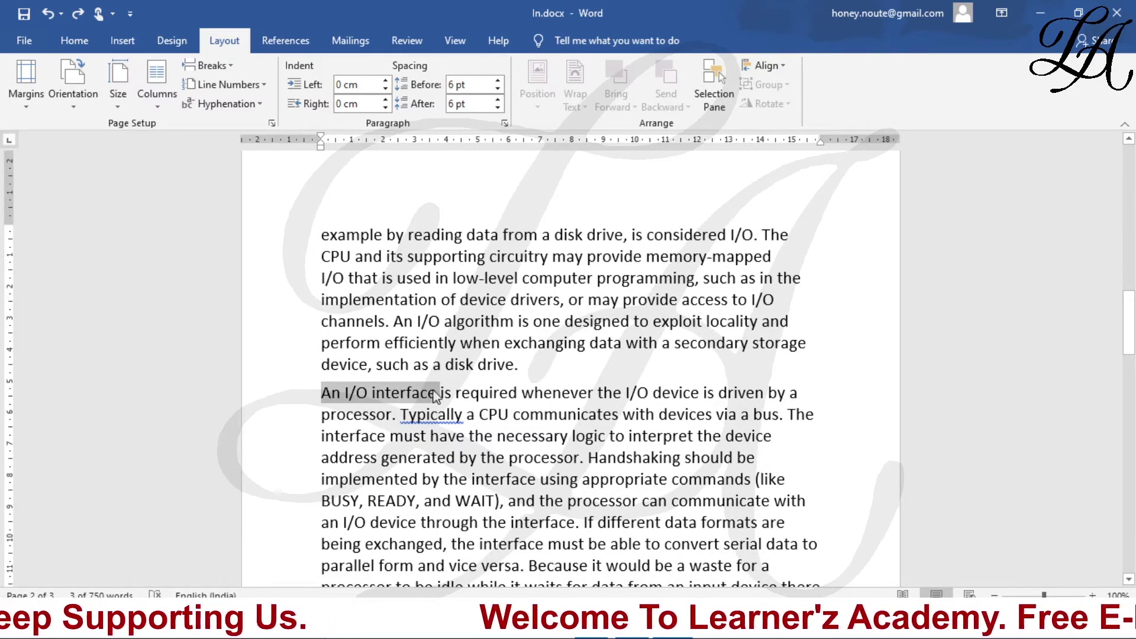
pyautogui.click(331, 395)
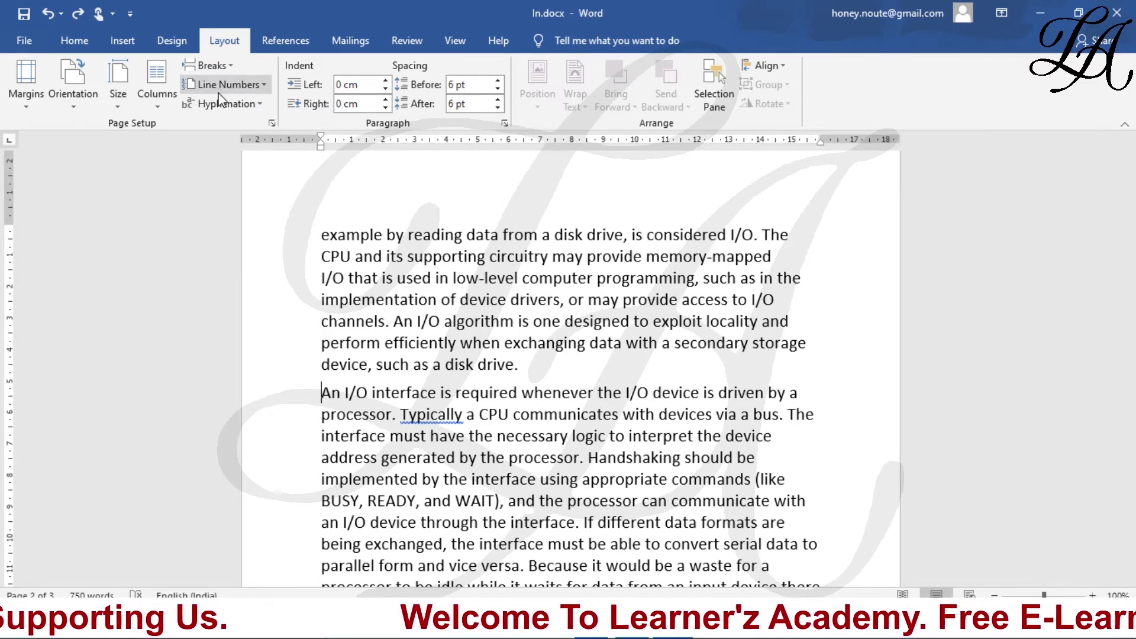
pyautogui.click(219, 70)
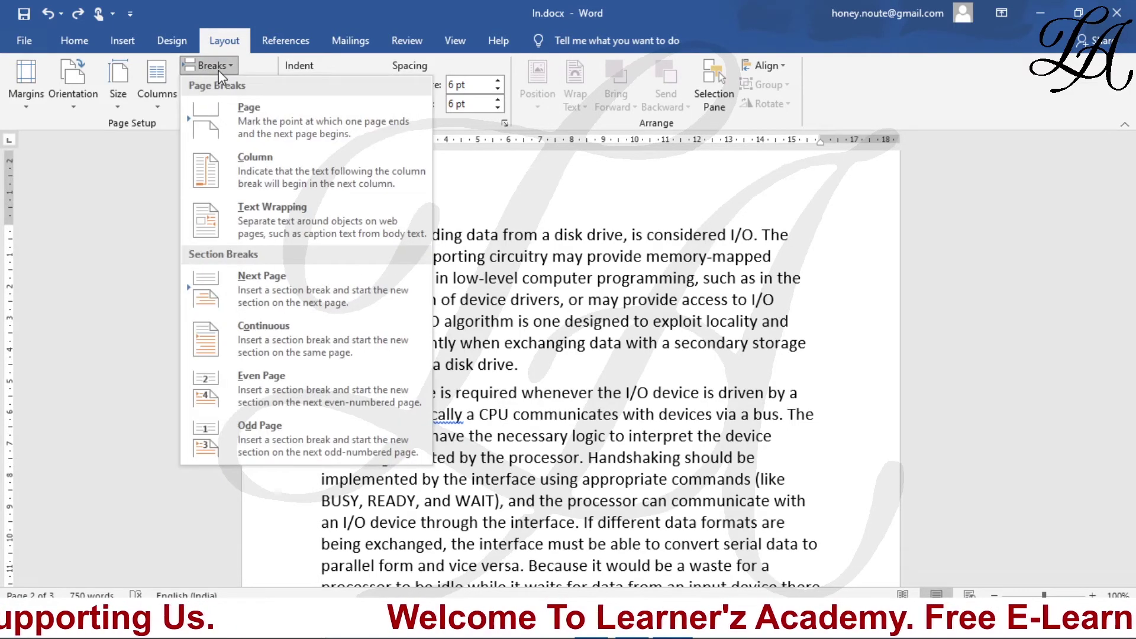
pyautogui.click(283, 382)
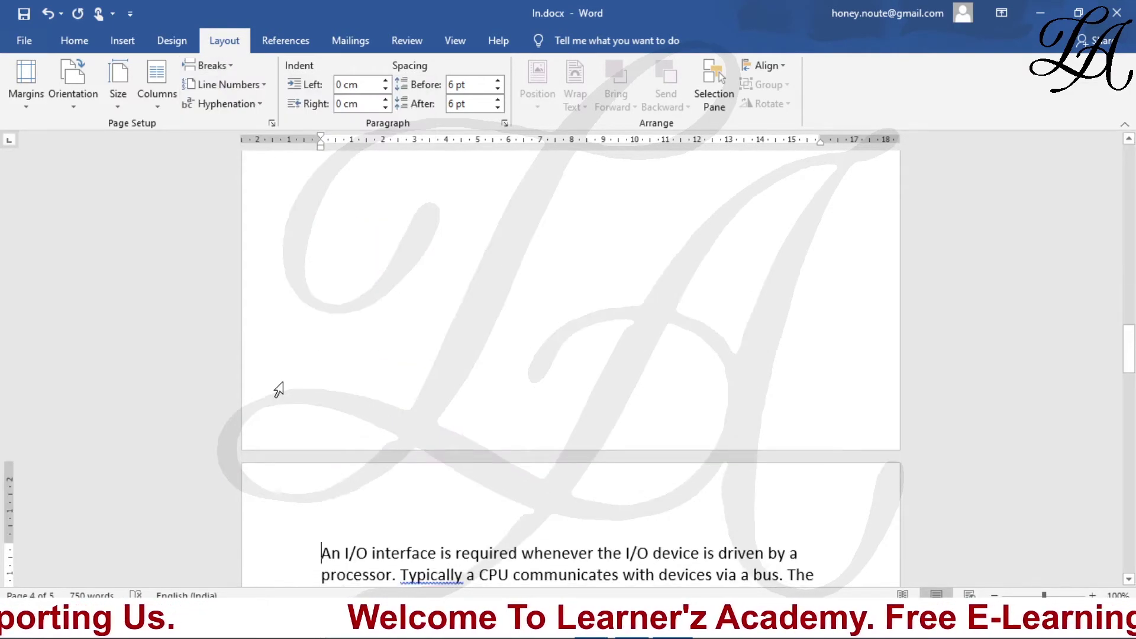
pyautogui.scroll(-3, 410, 562)
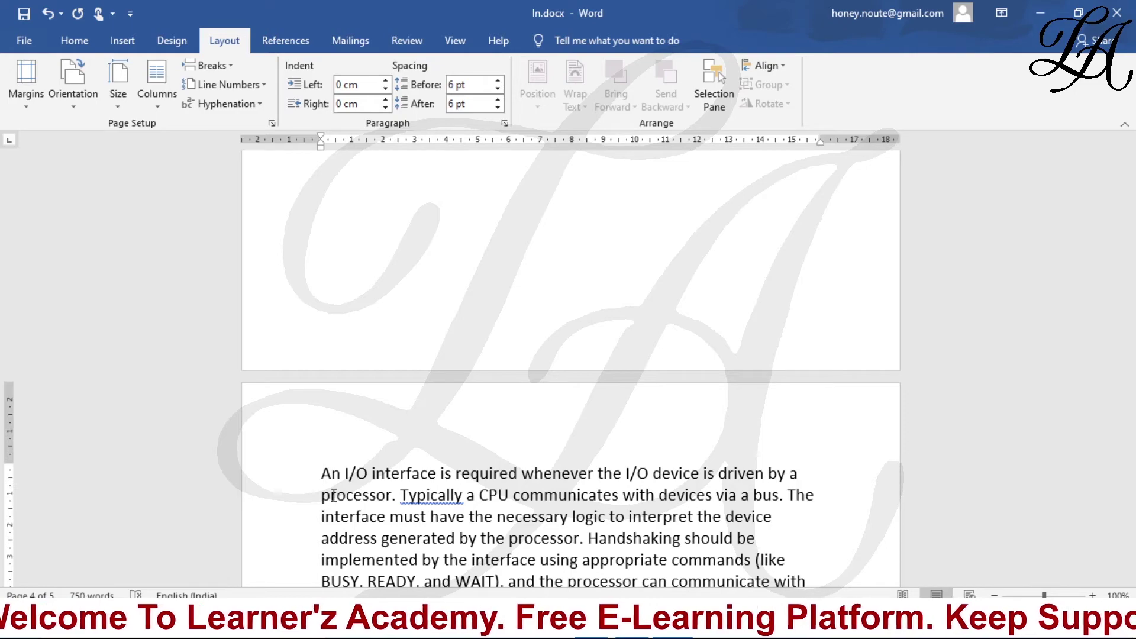
pyautogui.hotkey('ctrl', 'z')
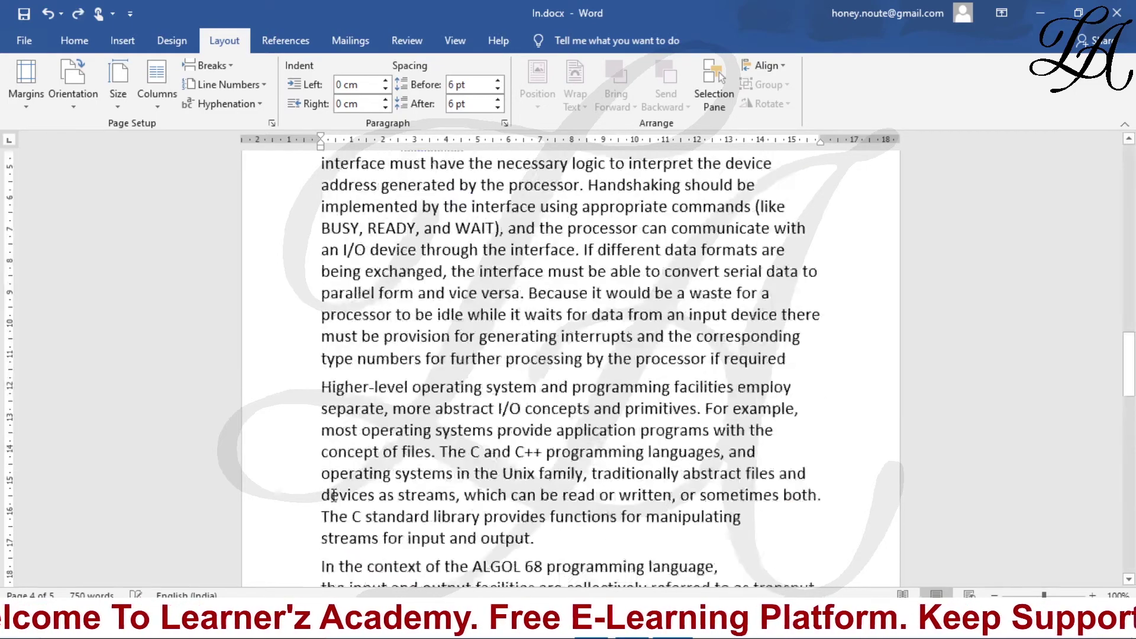
# Reinsert the Even Page section break at the start of the "An I/O interface is required" paragraph.
pyautogui.scroll(3, 466, 318)
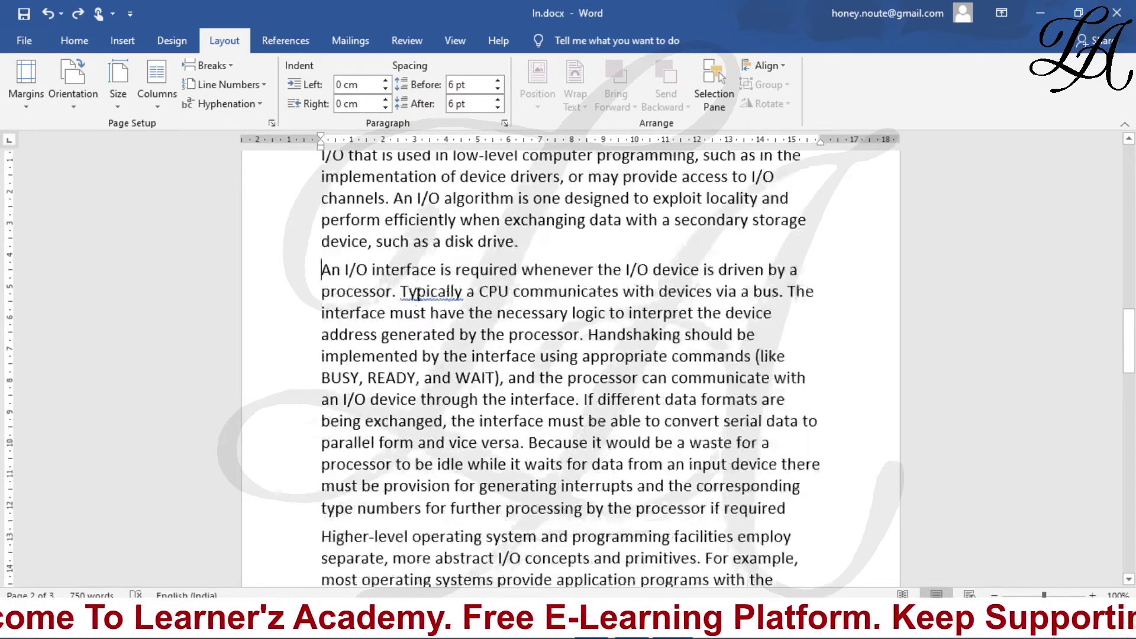
pyautogui.click(316, 337)
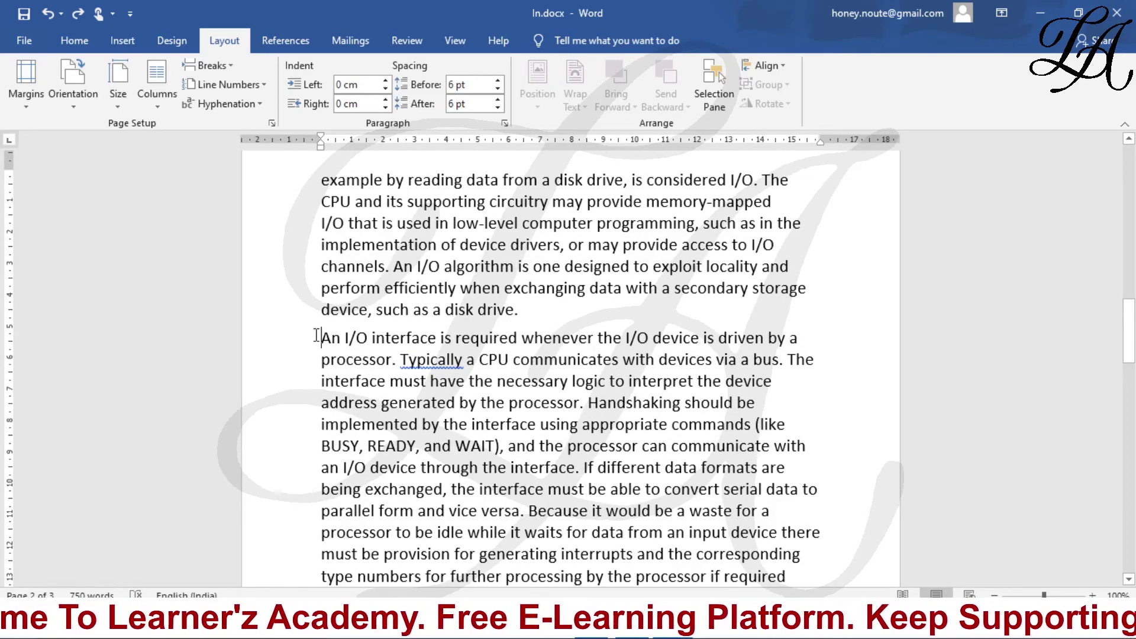
pyautogui.click(208, 65)
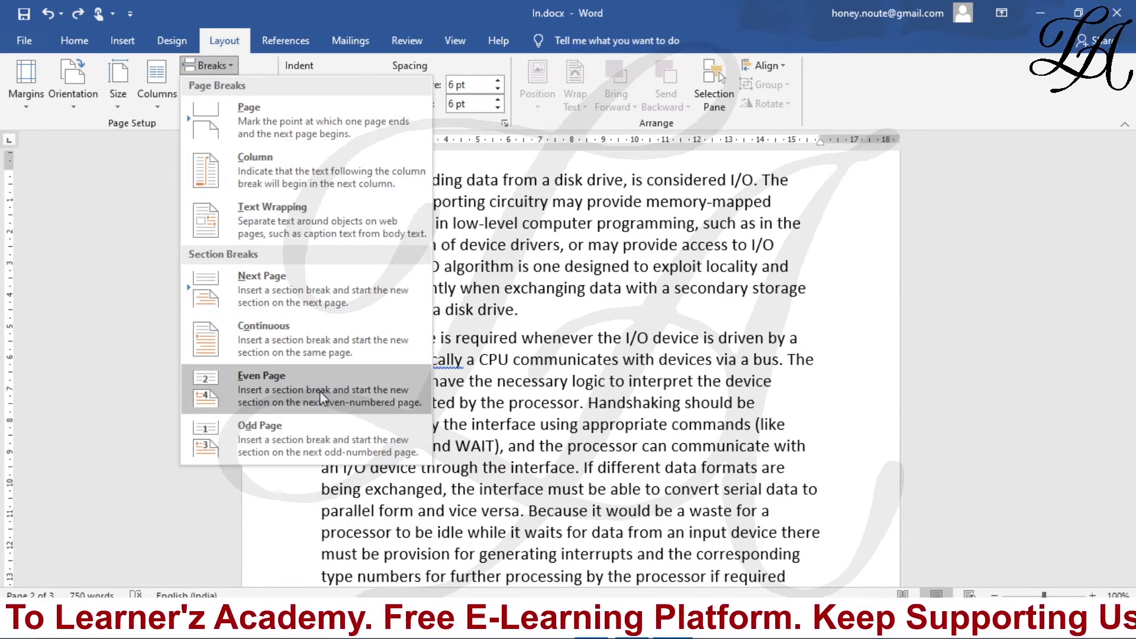
pyautogui.click(374, 407)
pyautogui.scroll(-4, 415, 435)
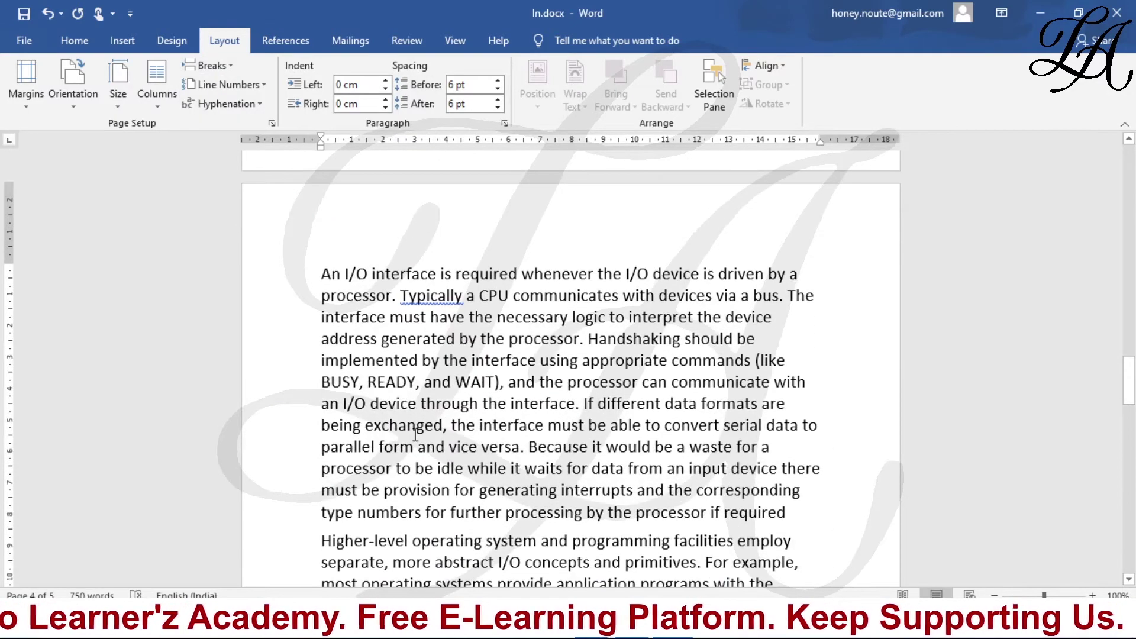